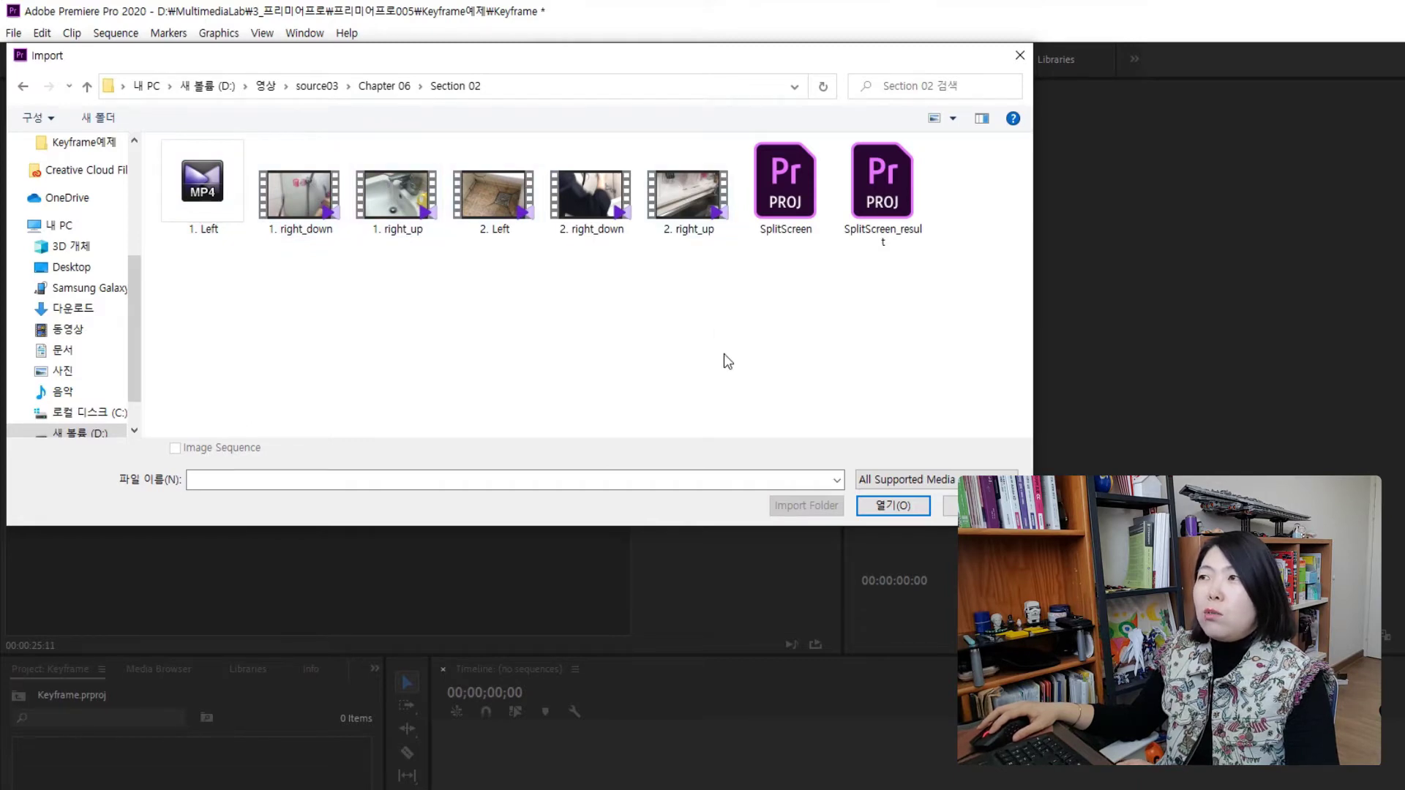
- Import the six MP4 clips from the Section 02 folder and enlarge the project area to show them all
left_click_drag(723, 354, 178, 189)
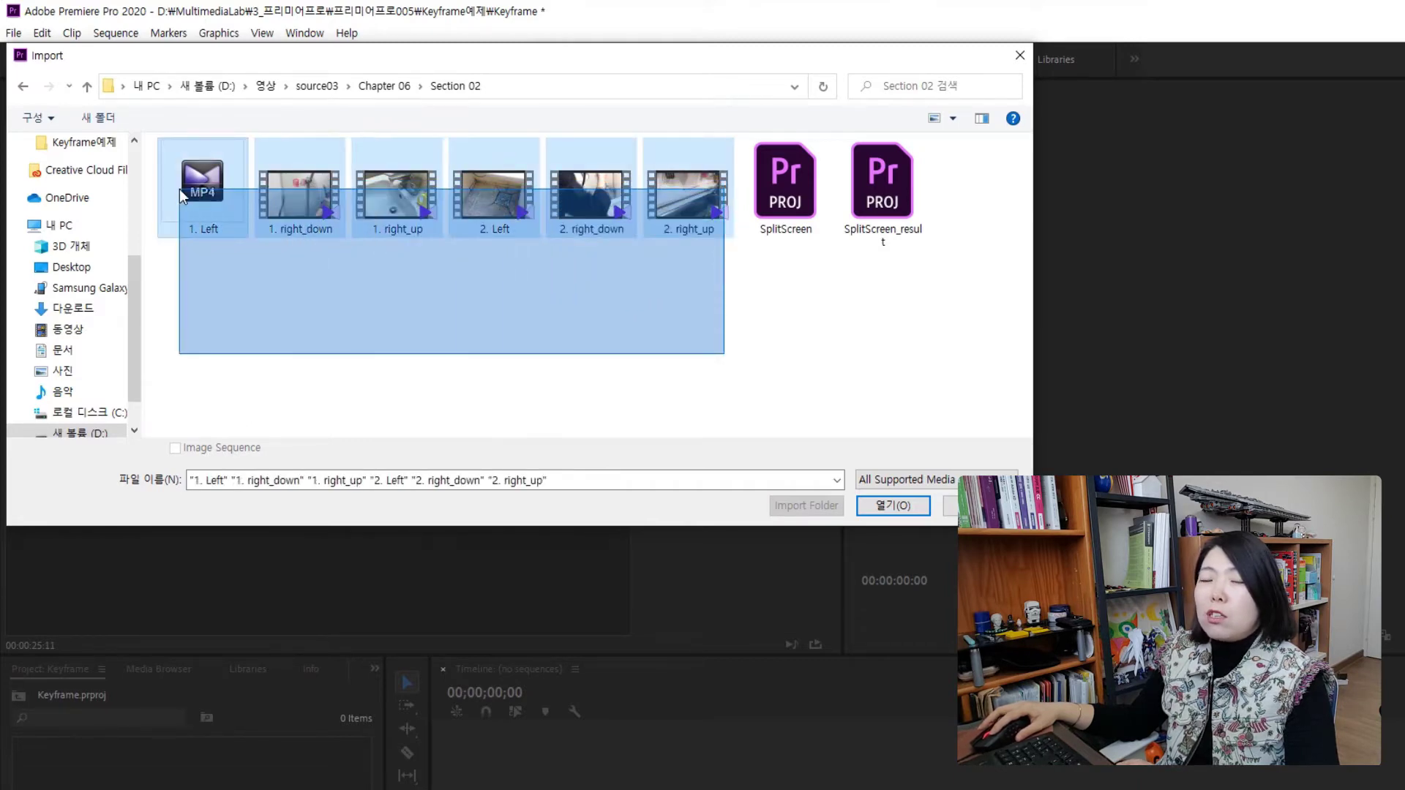
left_click(905, 505)
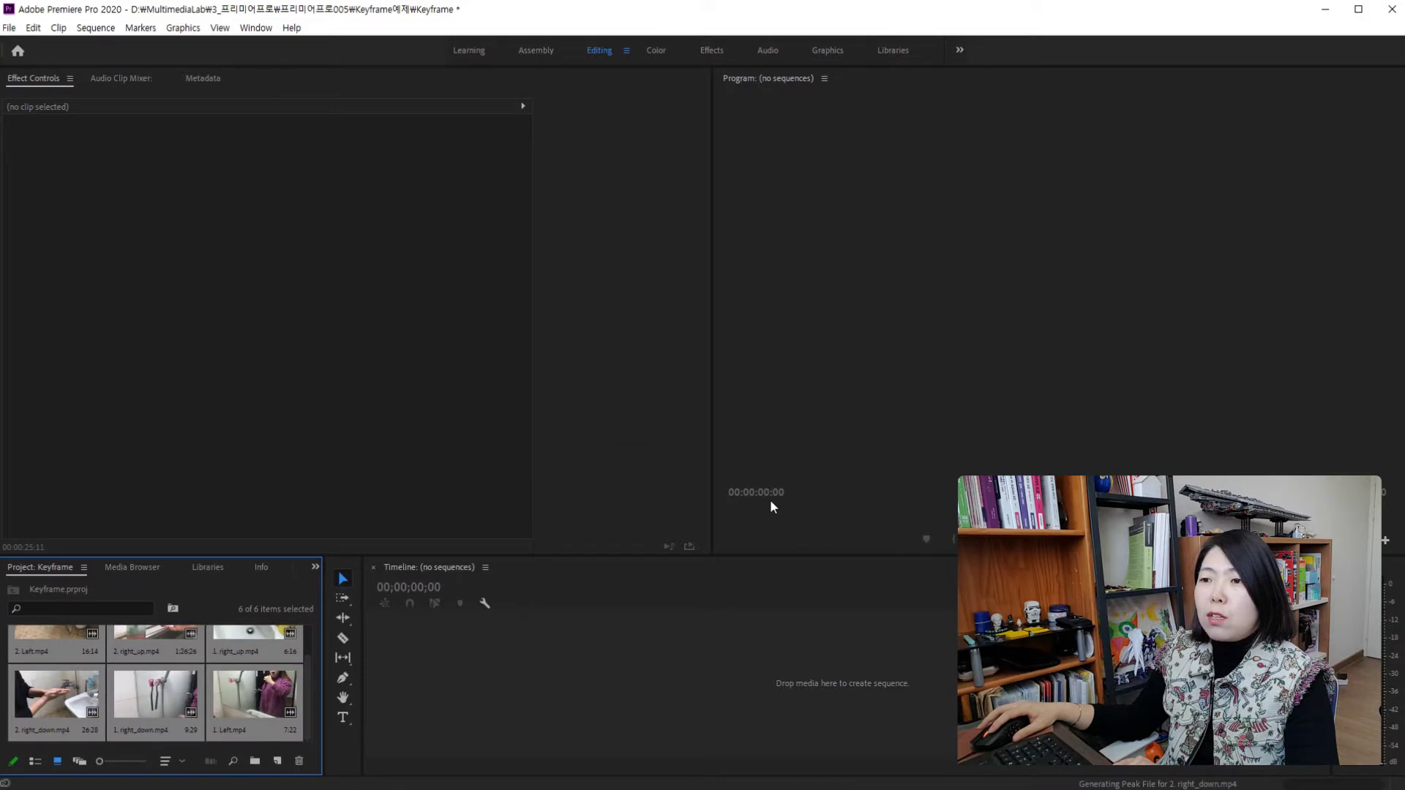
left_click_drag(280, 555, 293, 460)
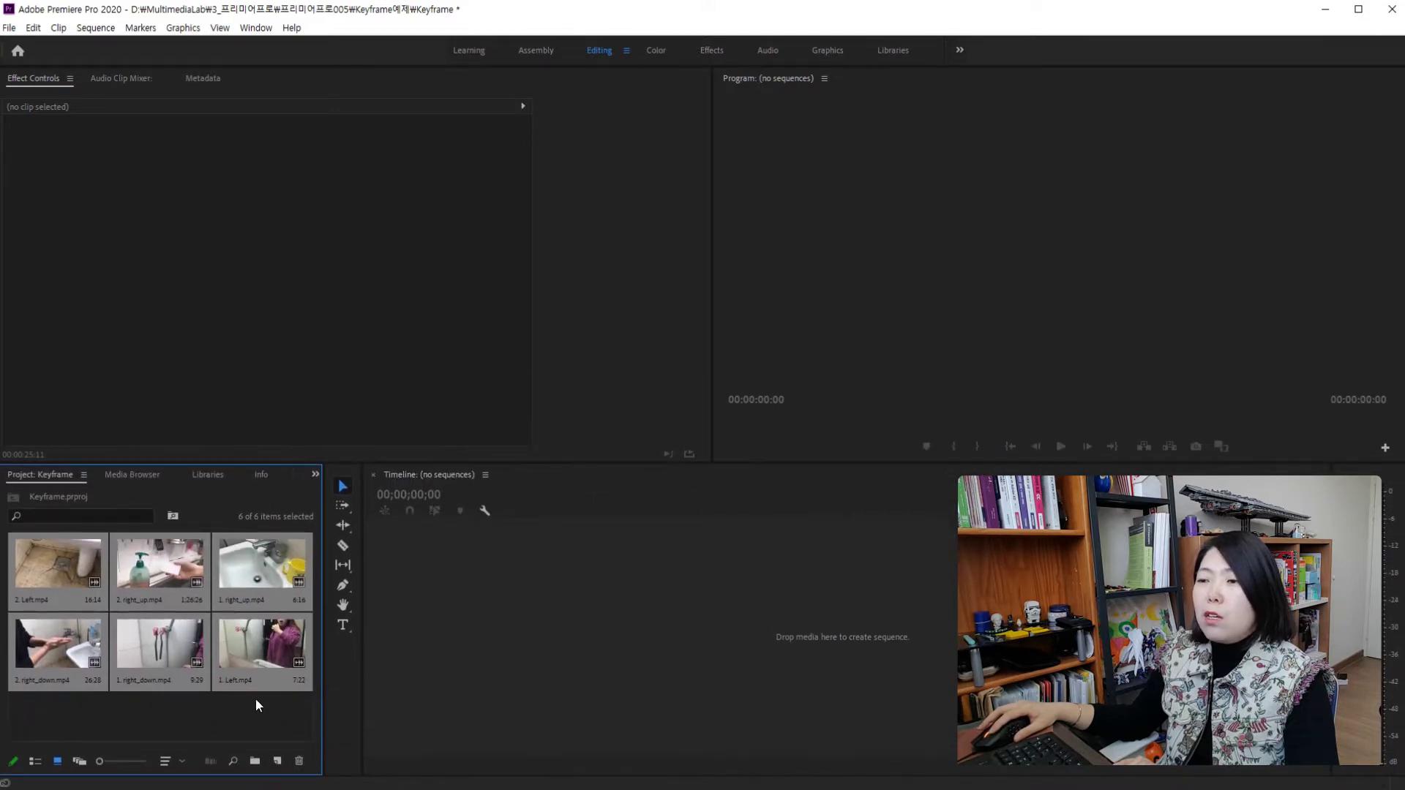
left_click(206, 713)
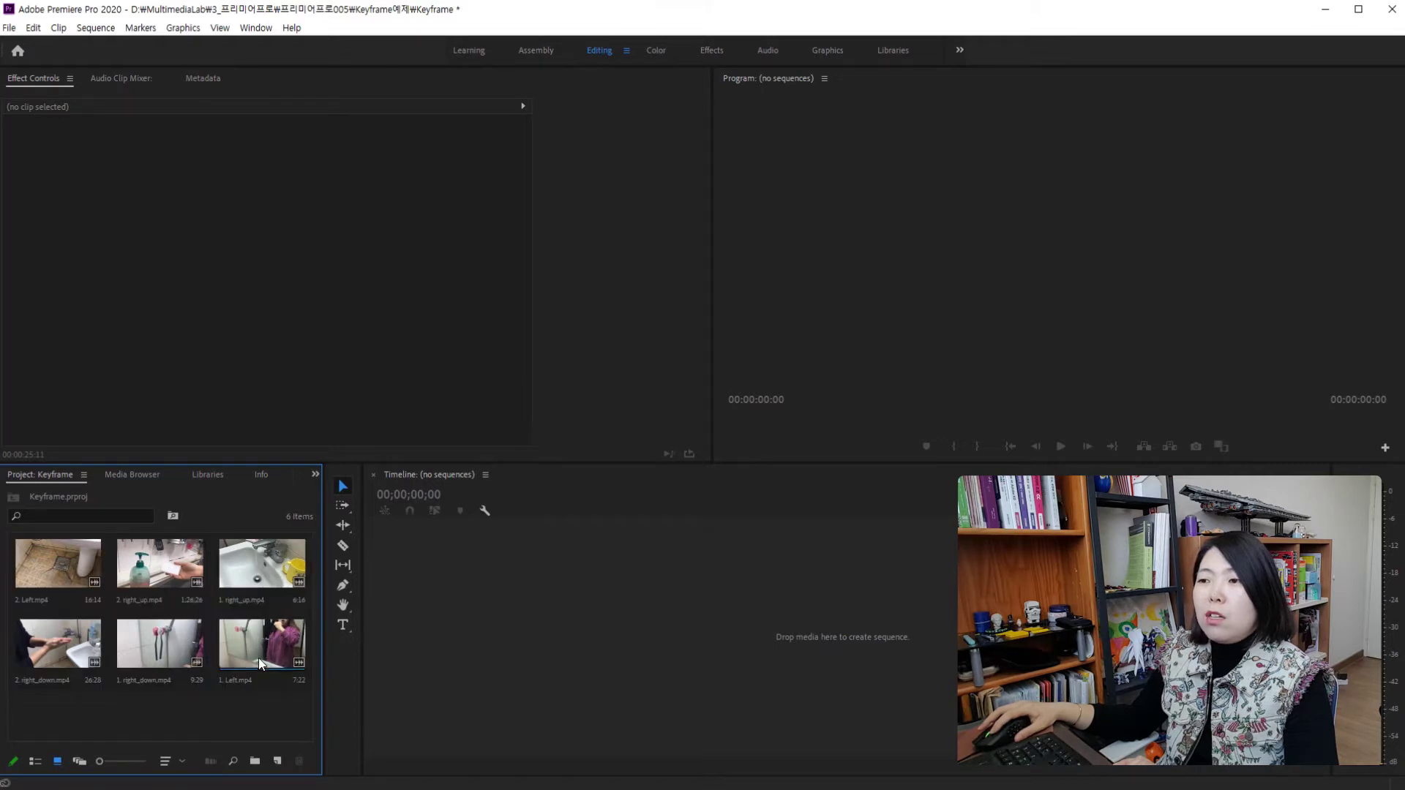
- Create a new sequence from the 1. Left.mp4 clip
left_click(259, 657)
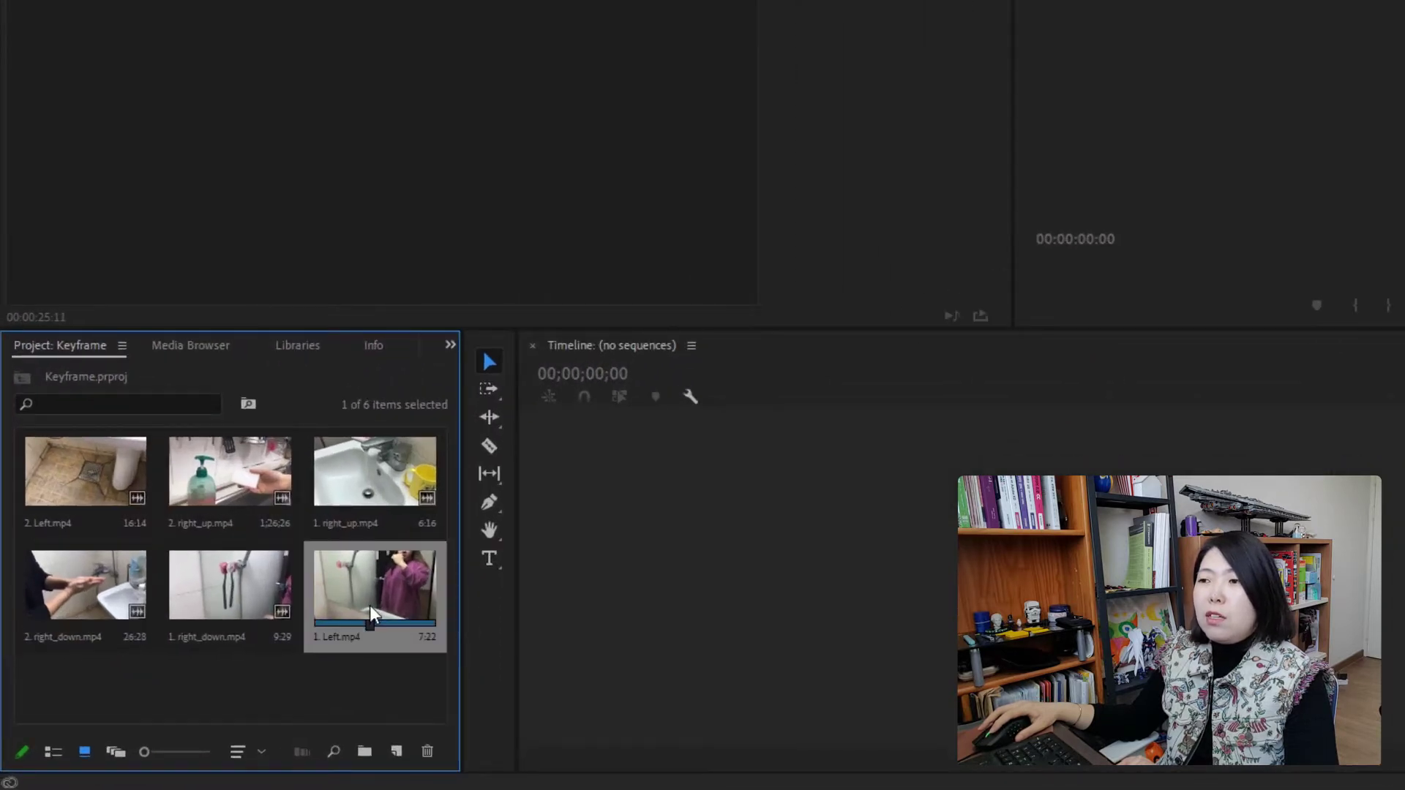
right_click(370, 590)
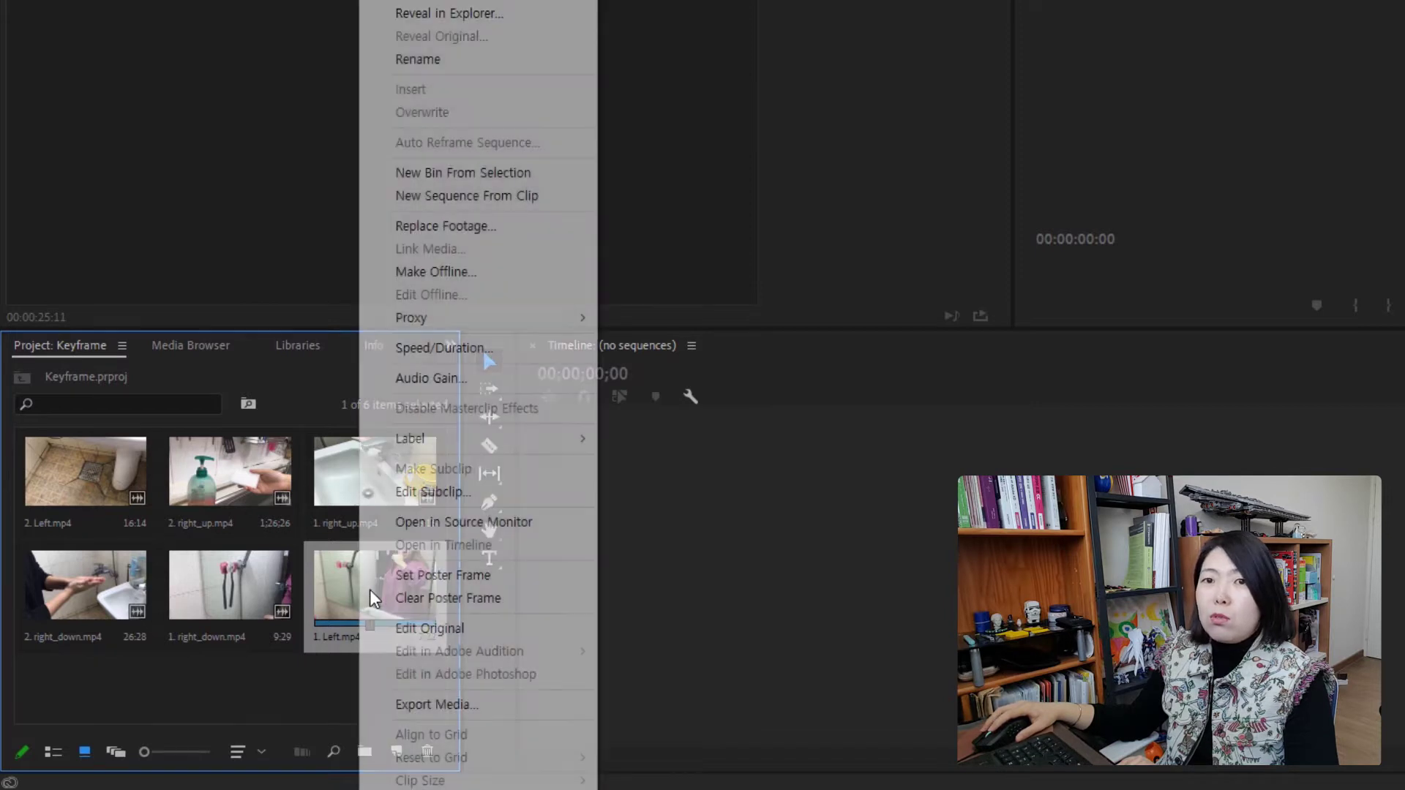
left_click(543, 198)
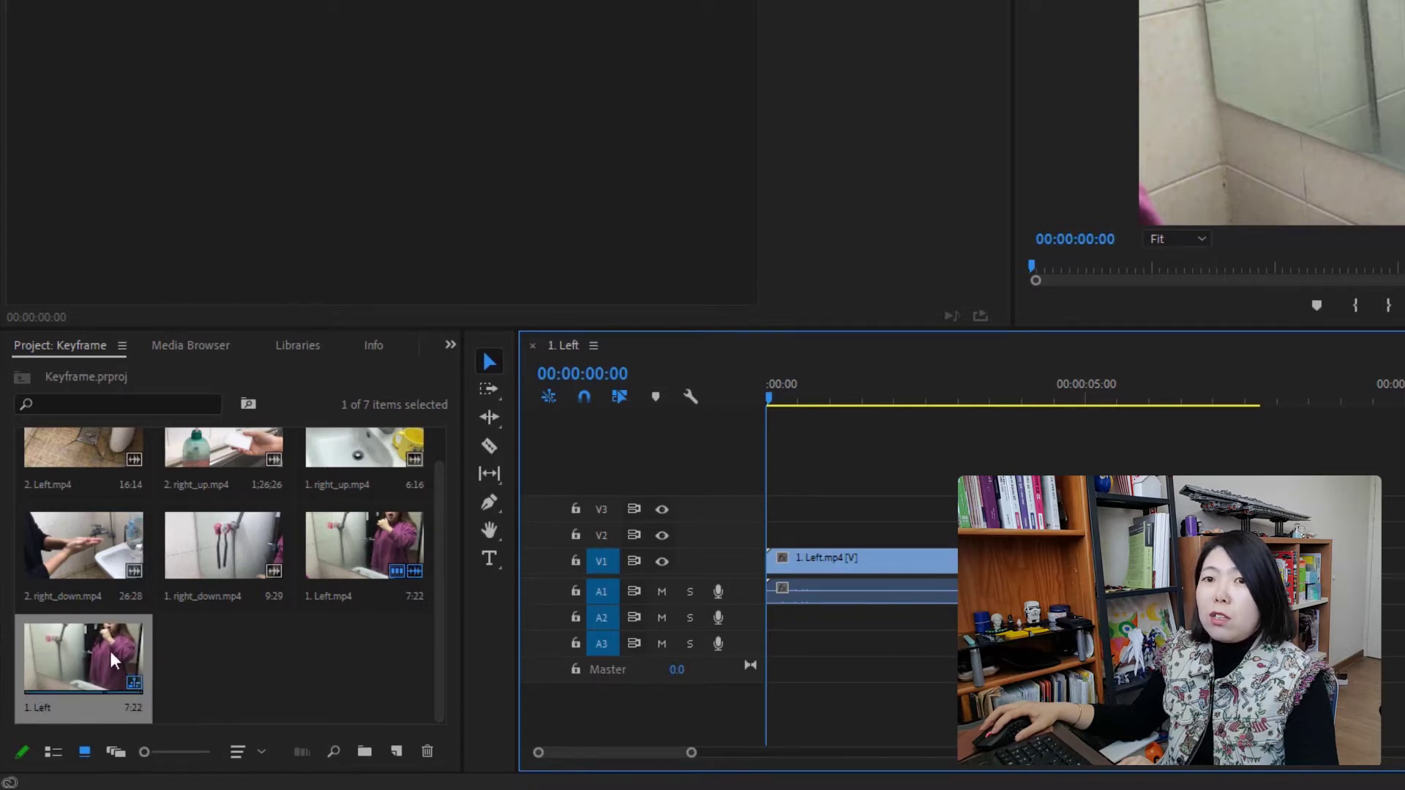
- Rename the new sequence as Split
left_click(40, 708)
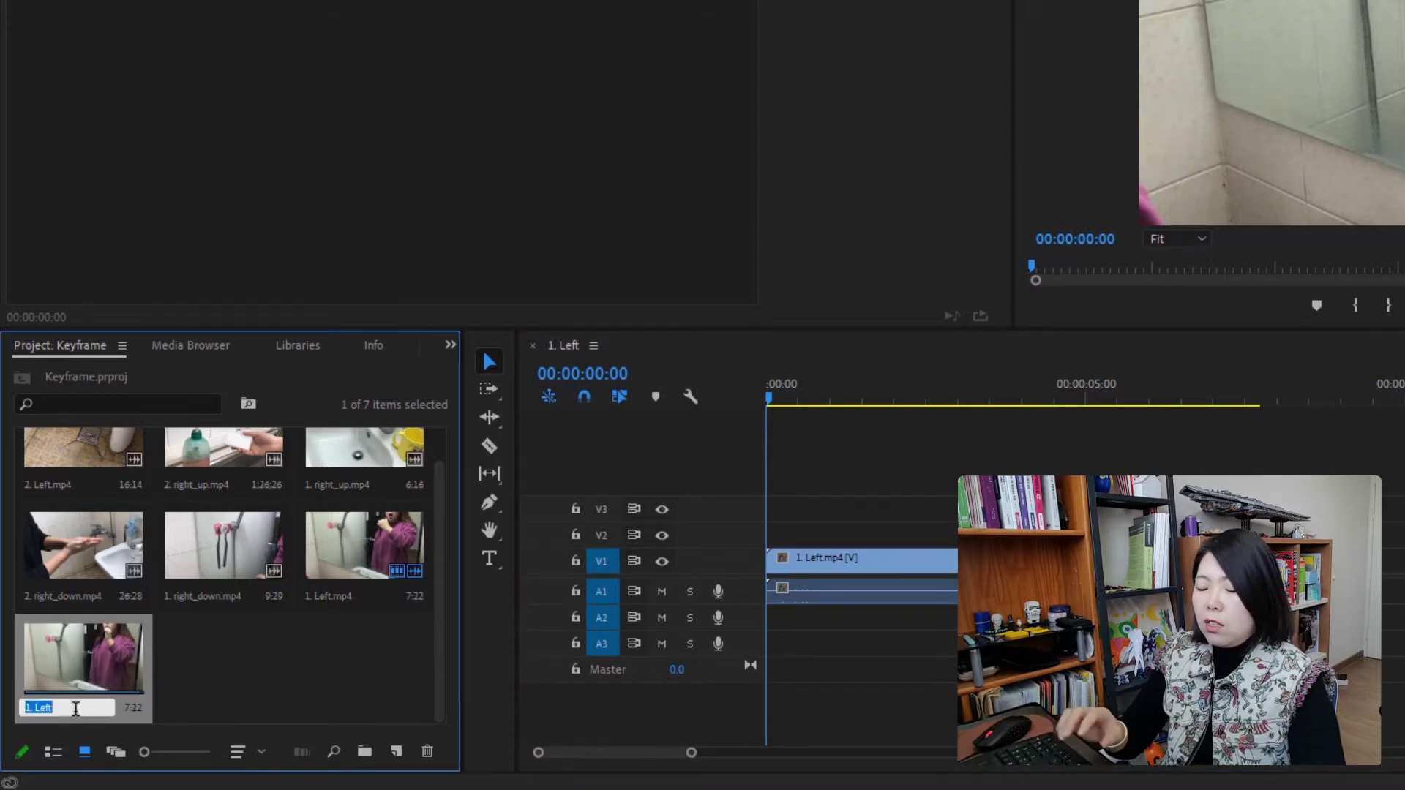
type("S")
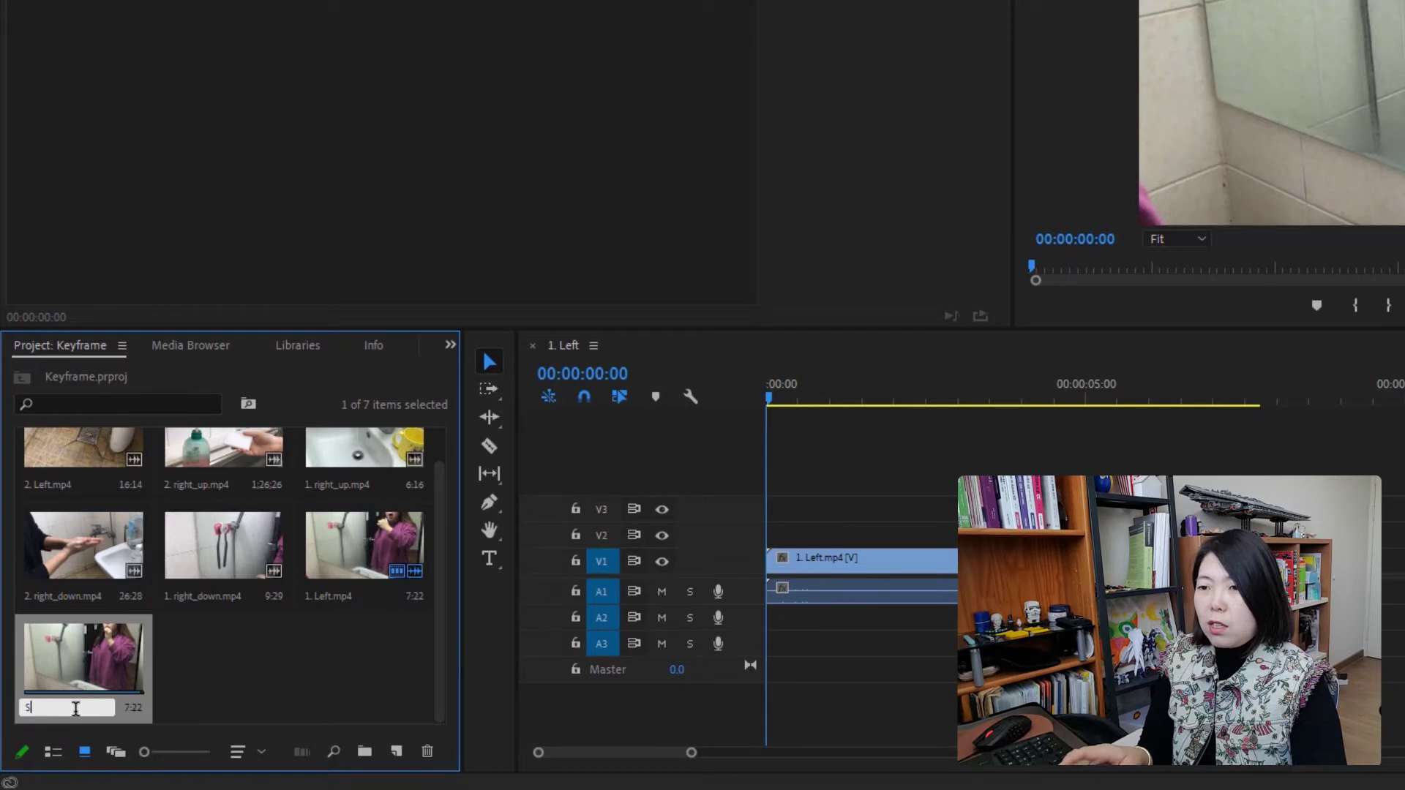
type("plit")
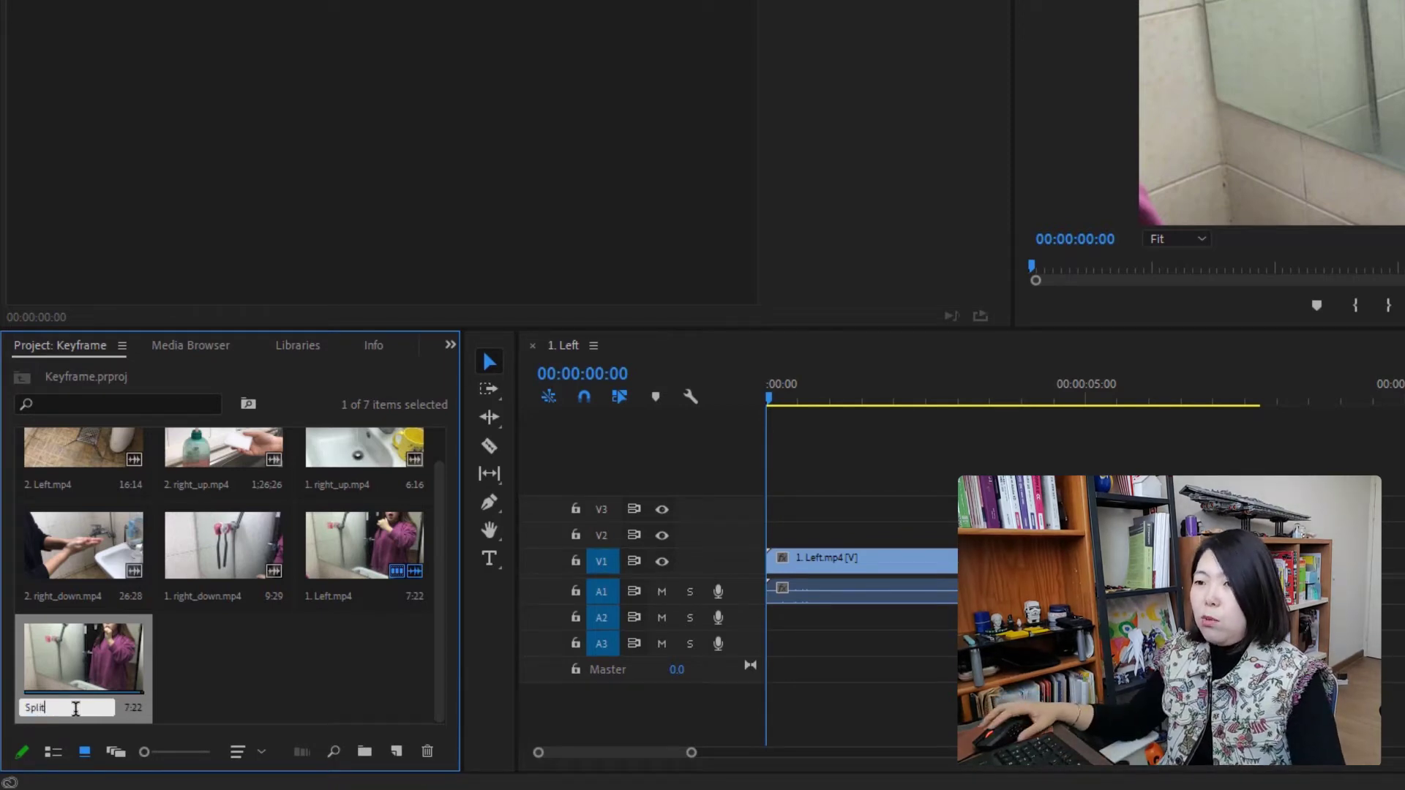
left_click(236, 697)
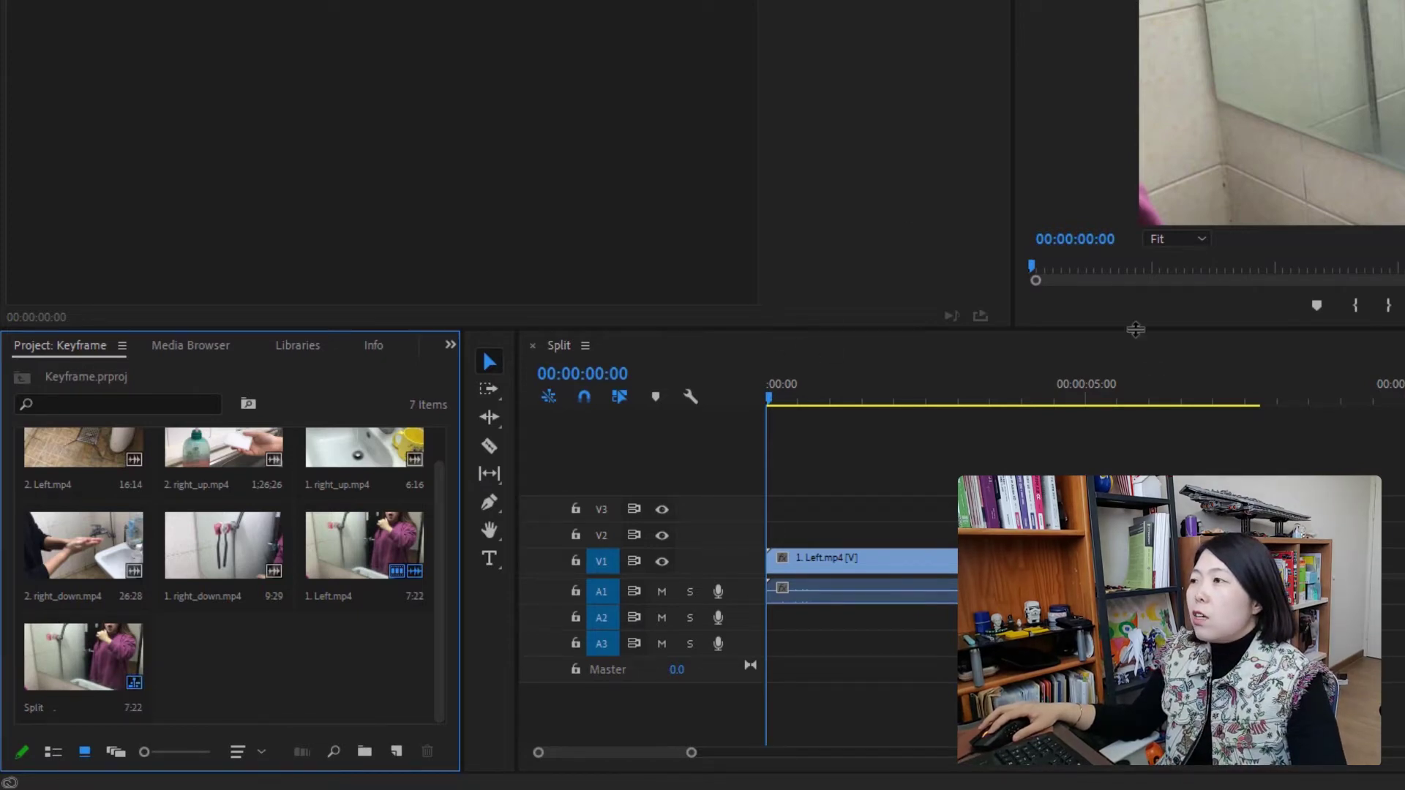
- Move the 1. Left.mp4 clip's anchor point to the middle of its right edge, at 1920, 540
left_click_drag(1136, 329, 1136, 414)
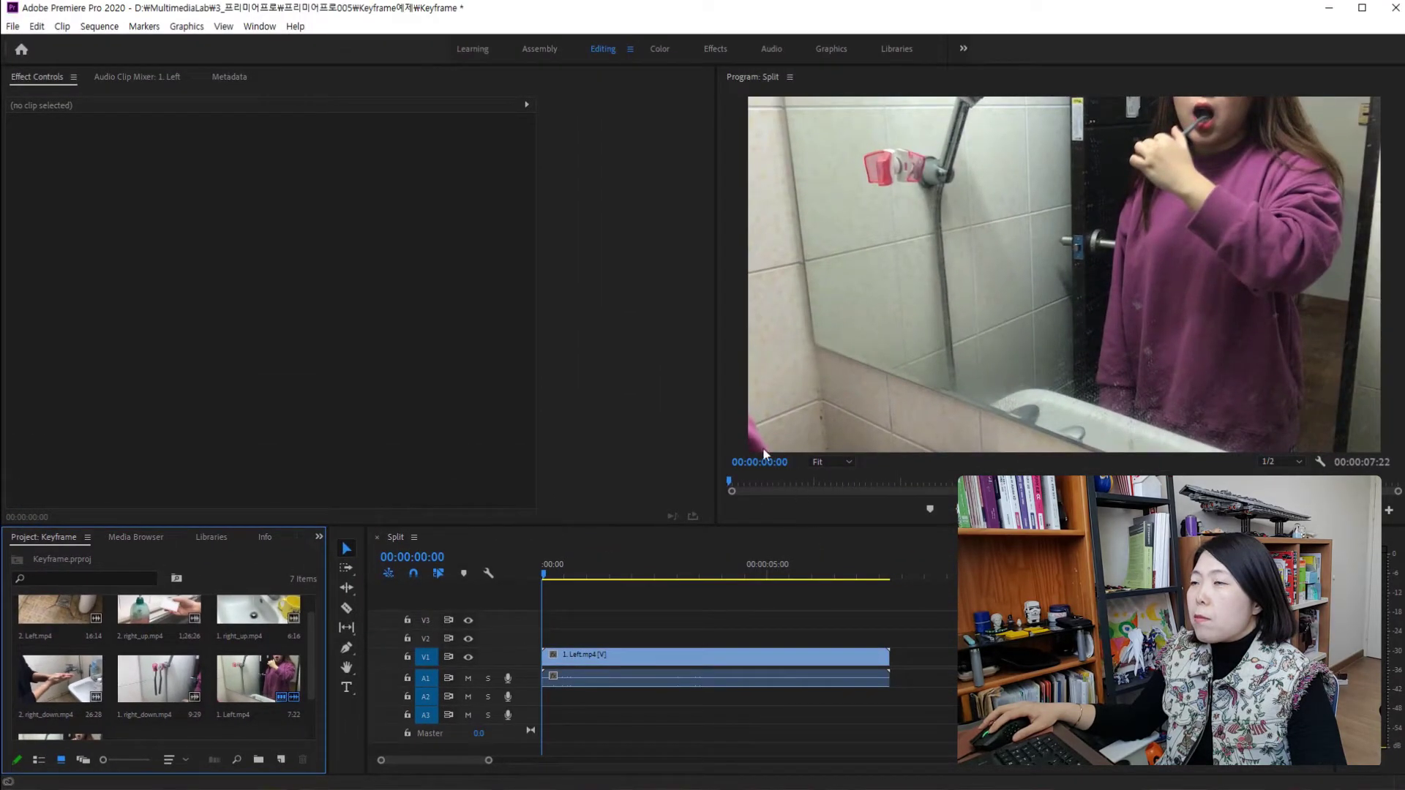
left_click(639, 659)
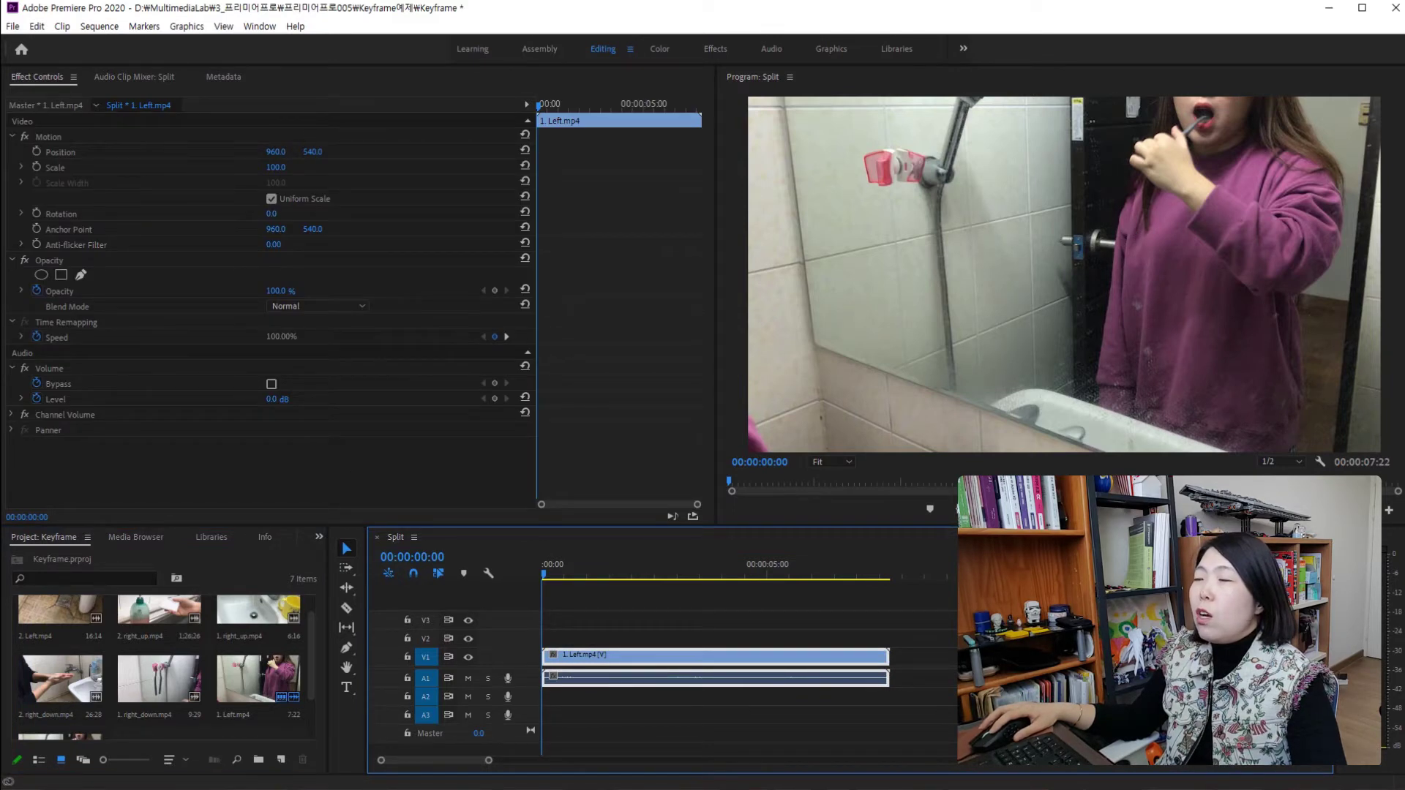
left_click(69, 141)
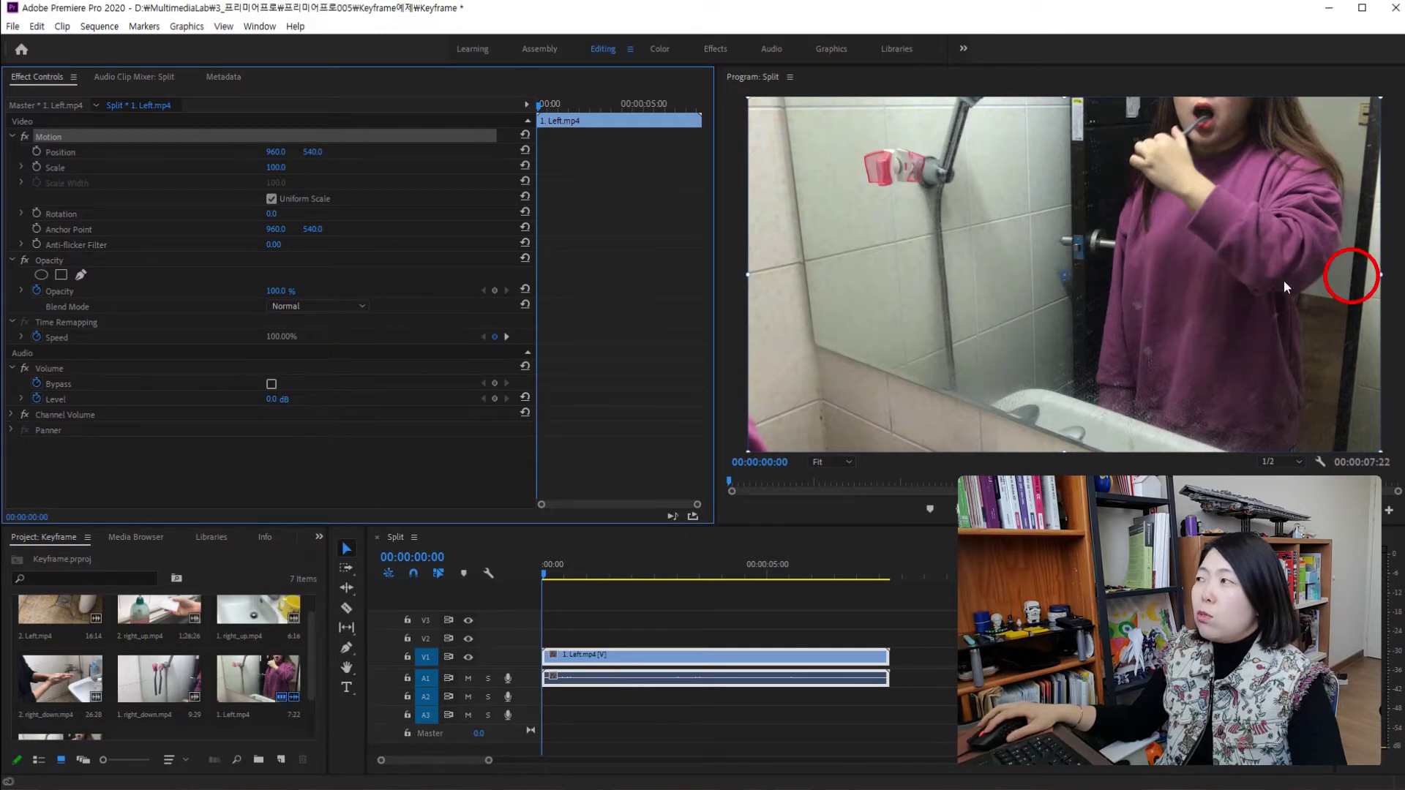
left_click(1067, 285)
left_click_drag(1066, 284, 1380, 275)
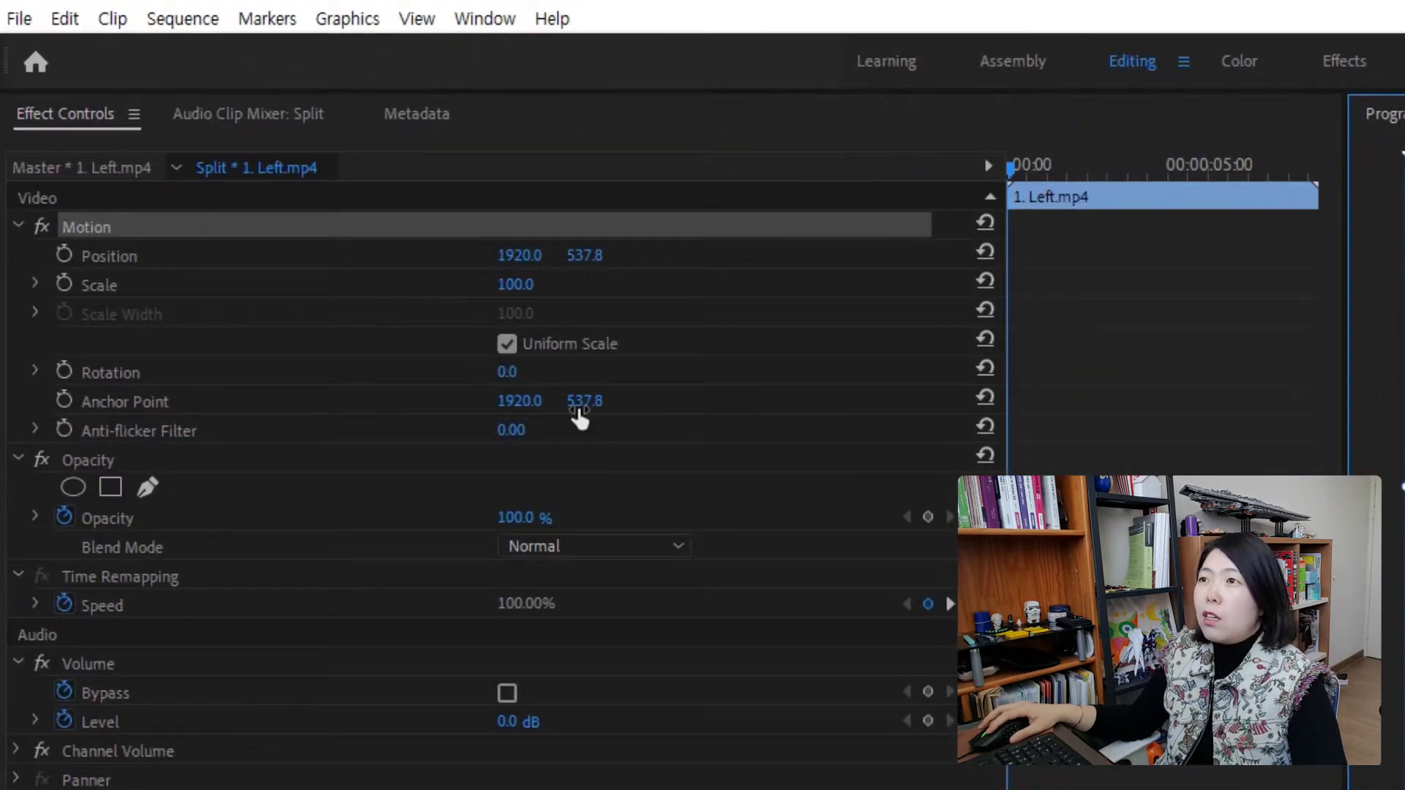
left_click(578, 411)
type("540")
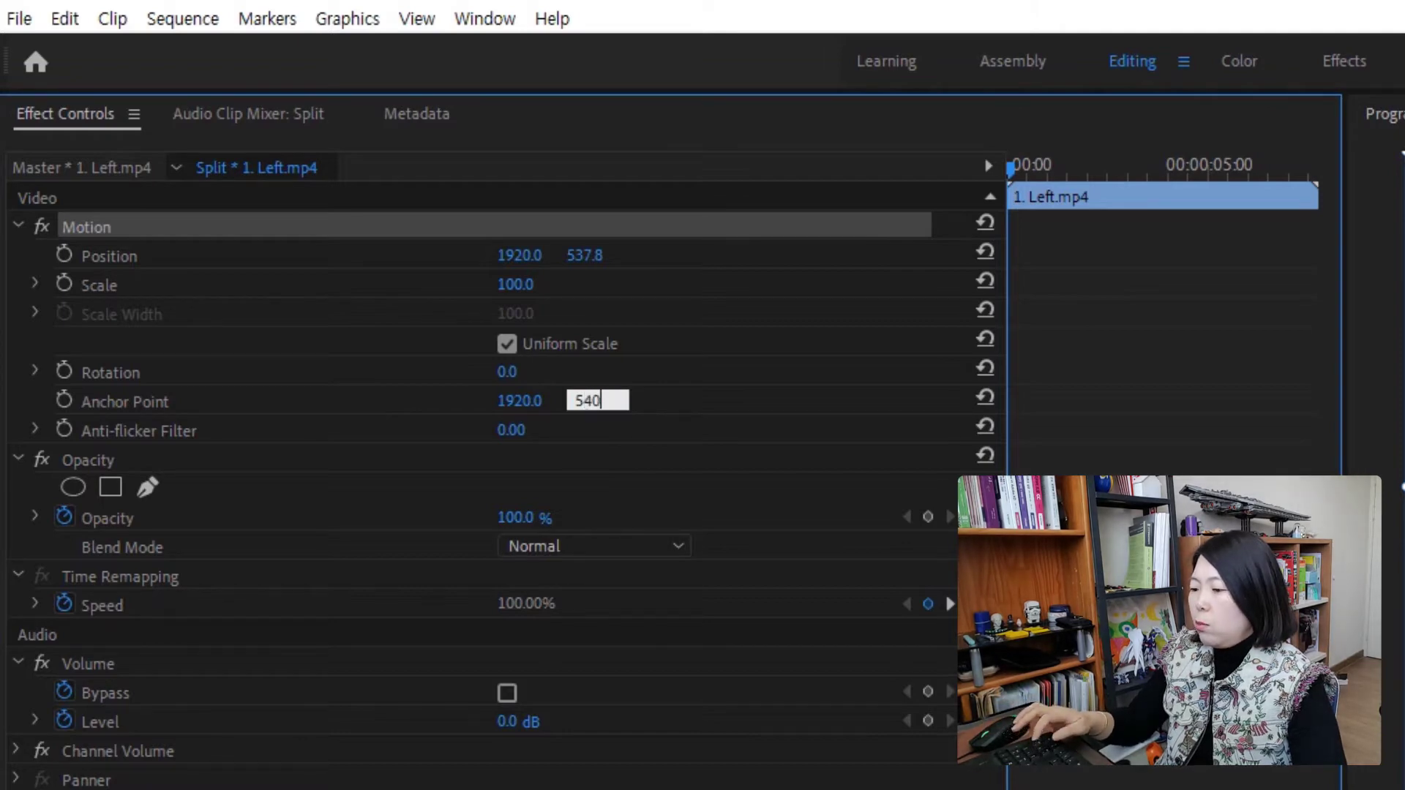
key("Return")
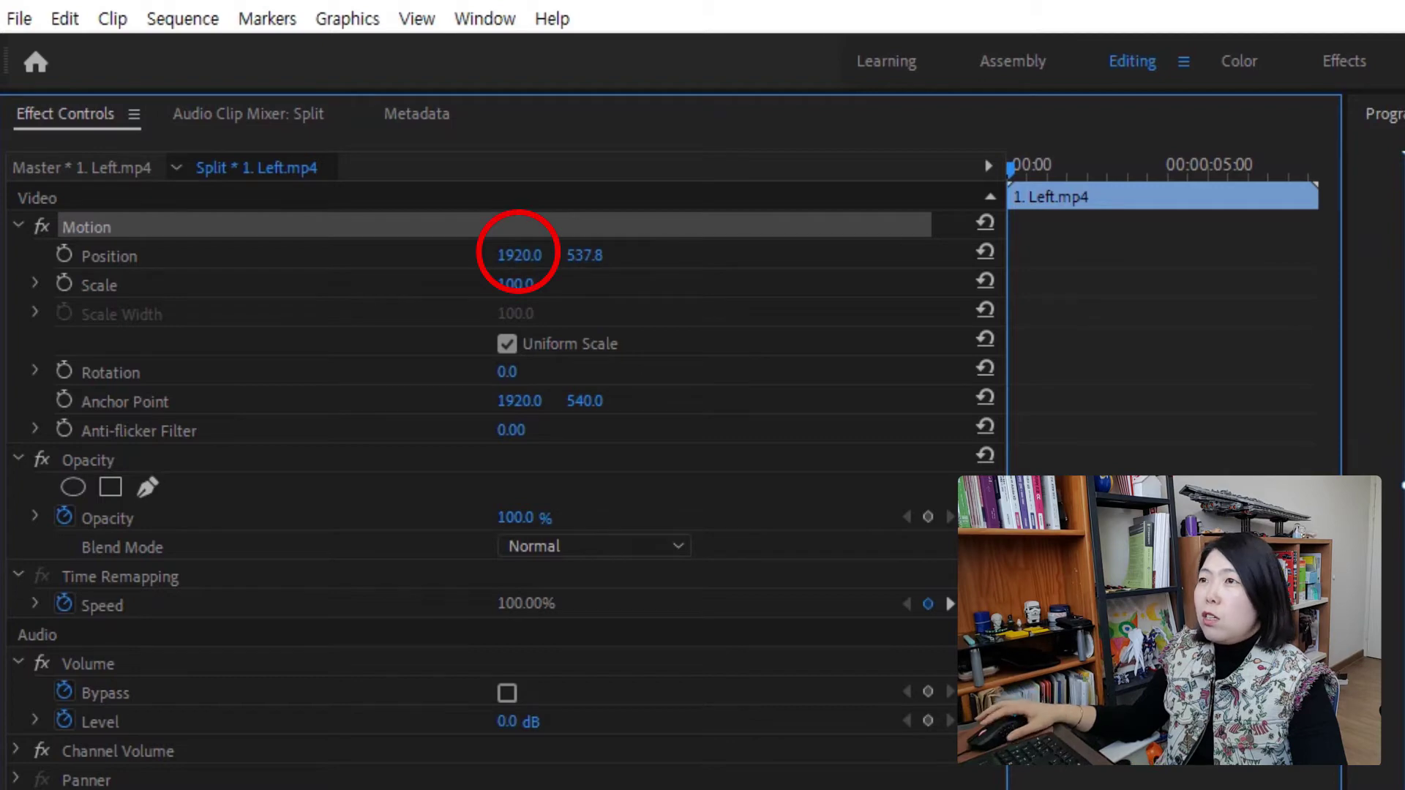
- Set the 1. Left.mp4 clip's position to 960, 540 so it fills the left half of the frame
left_click_drag(511, 264, 252, 255)
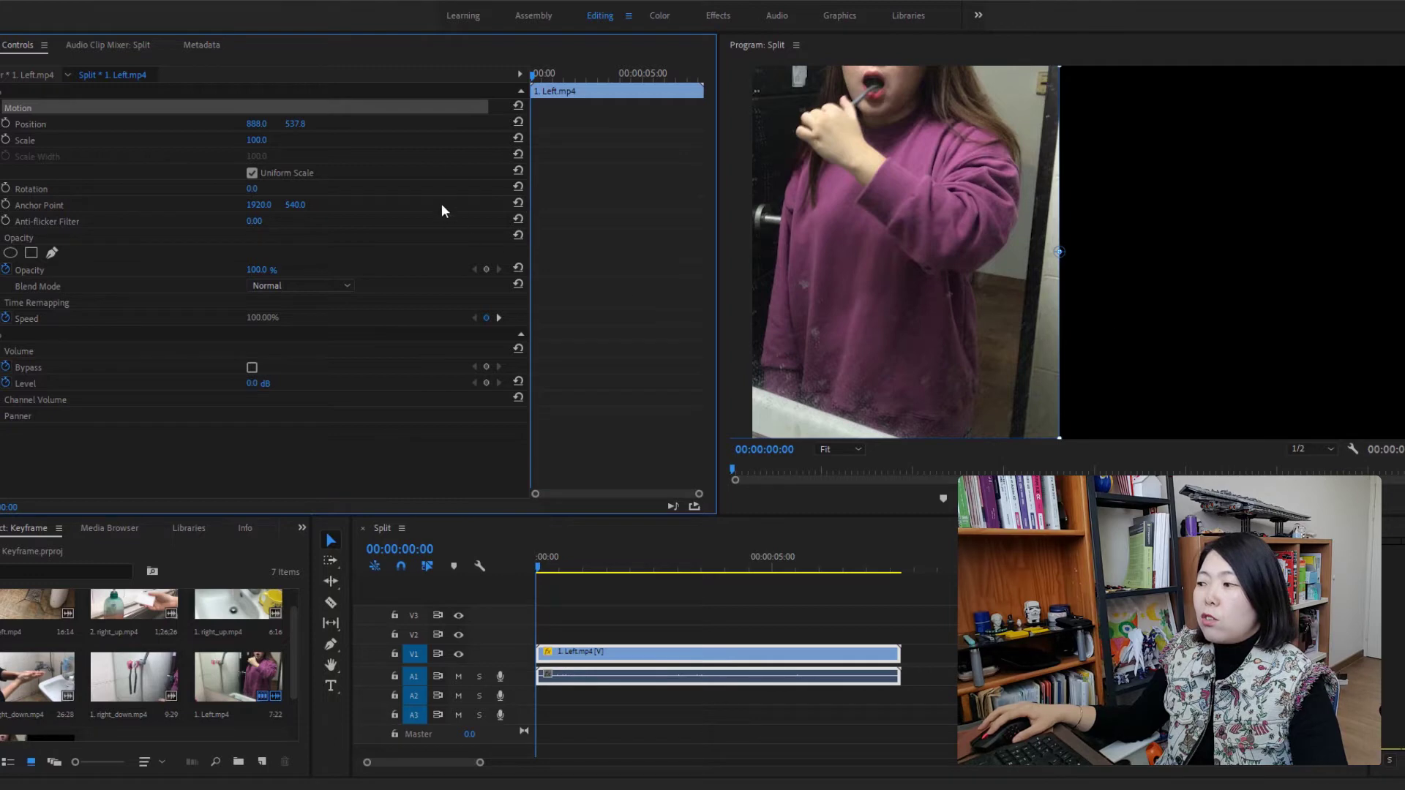
left_click(249, 125)
type("960")
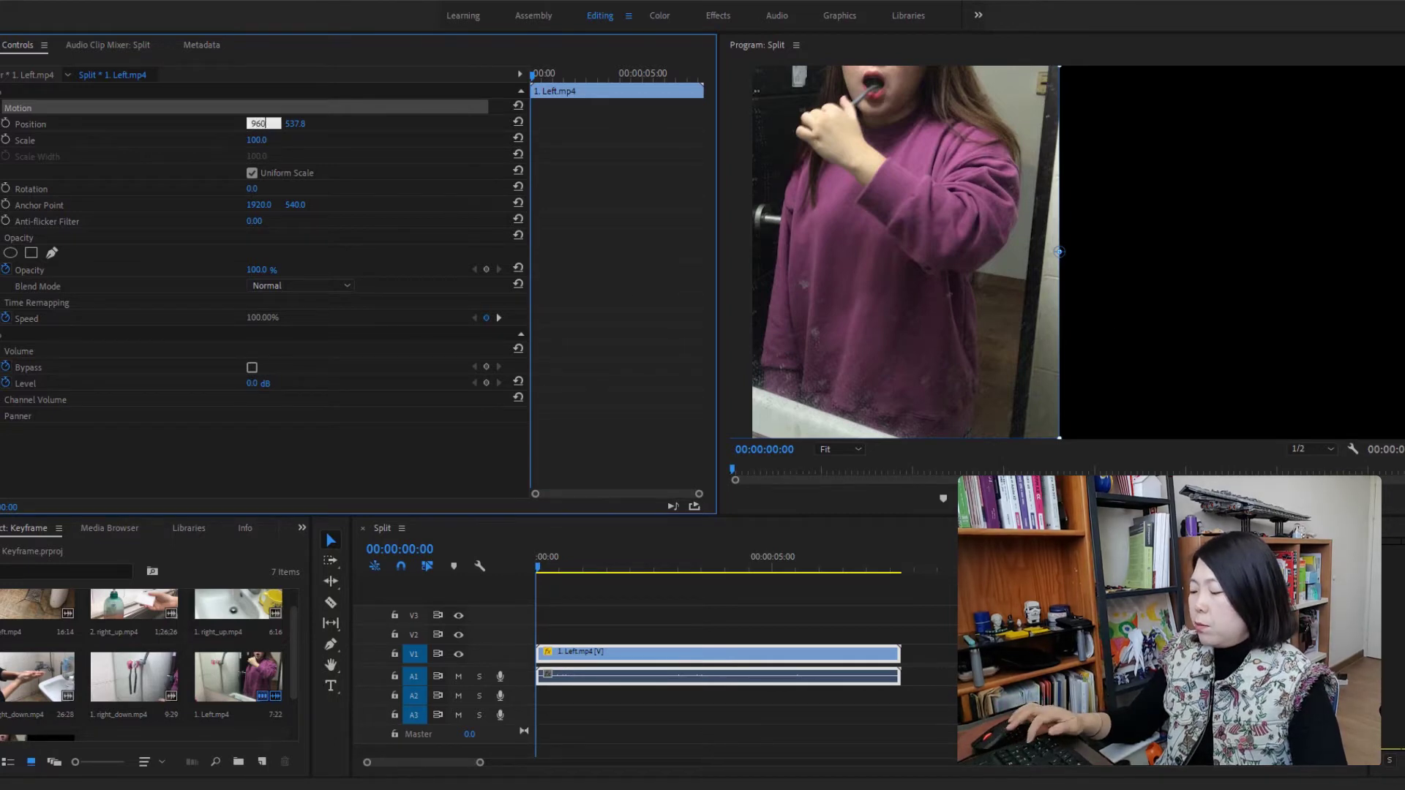
key("Tab")
type("5")
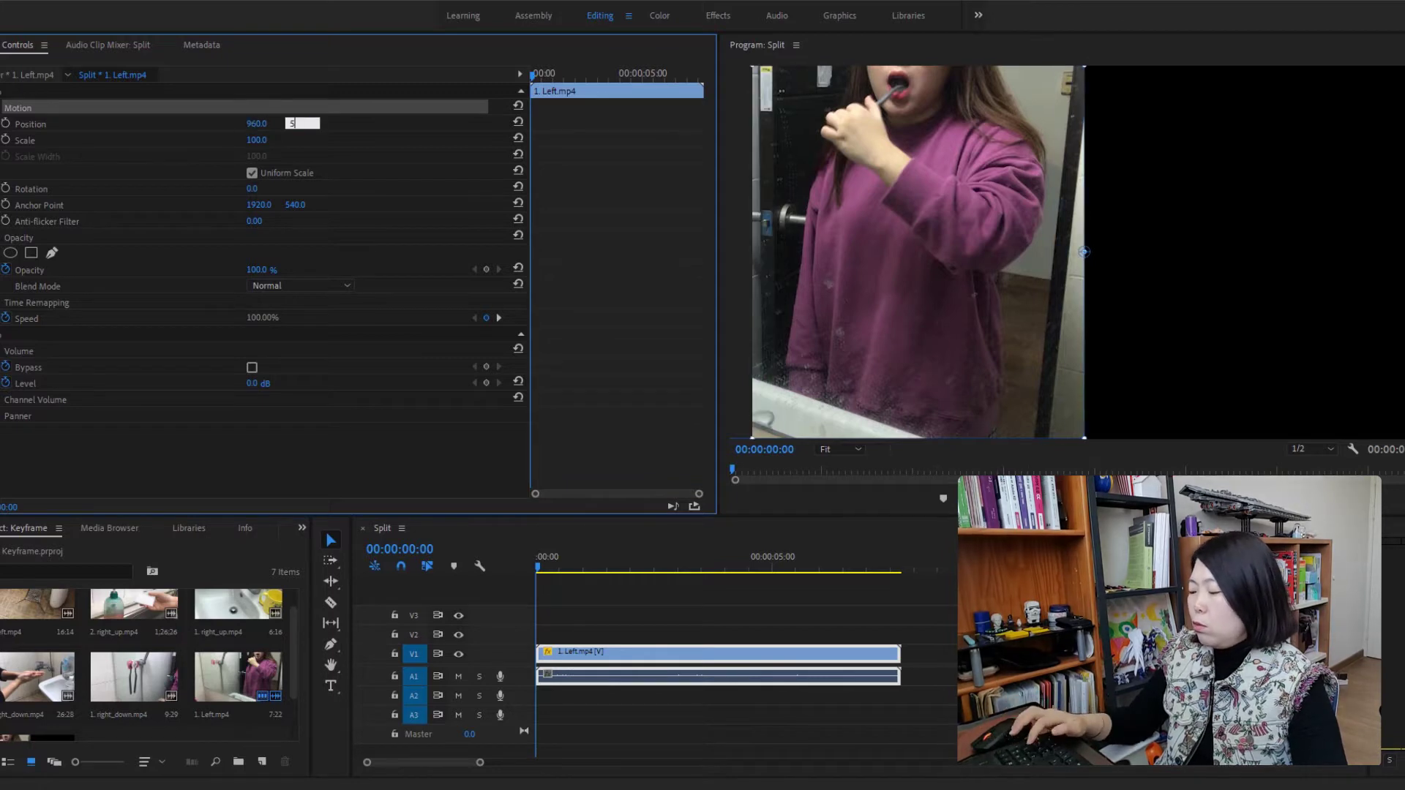
type("40")
key("Return")
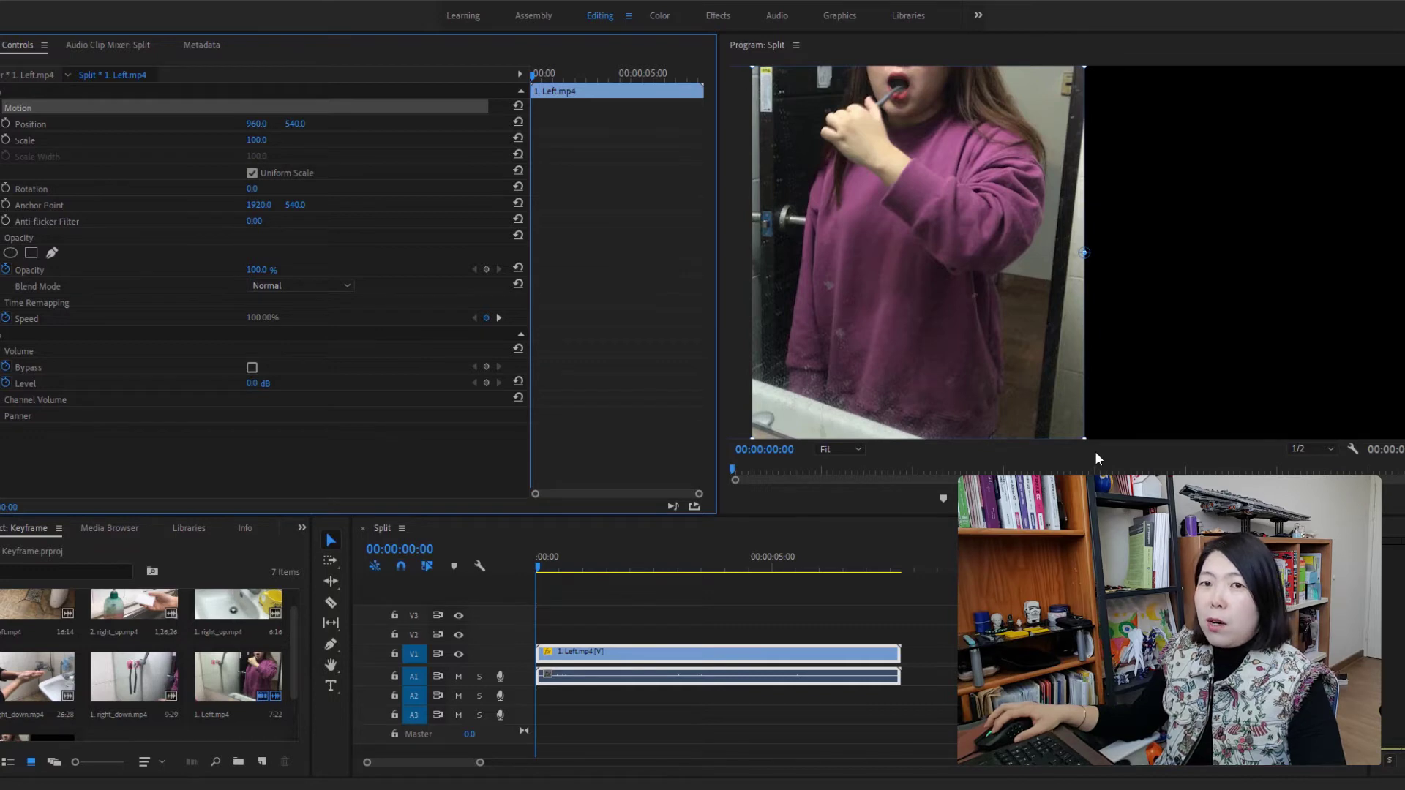
- Shift the 1. Left.mp4 clip slightly left by setting its horizontal position to 940
left_click(257, 126)
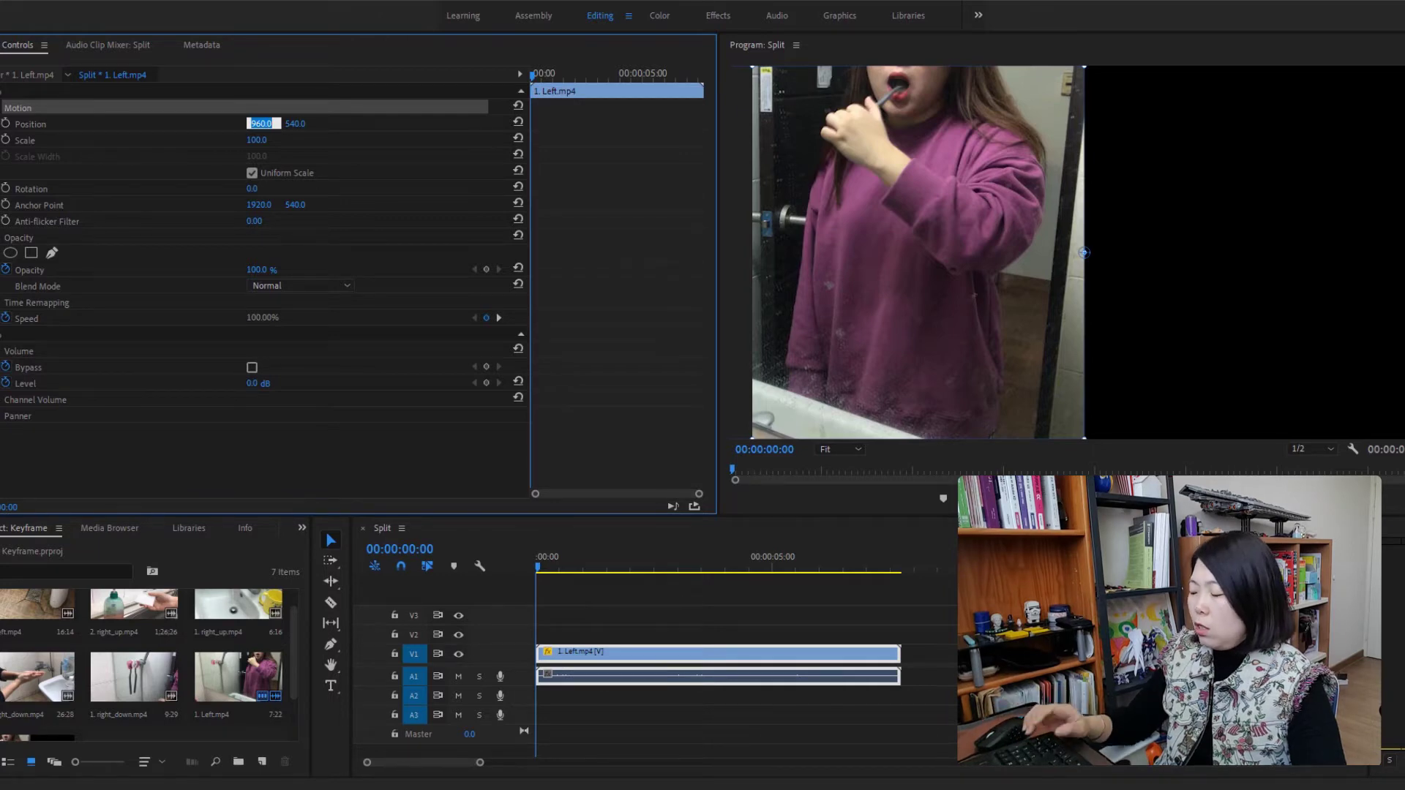
type("940")
key("Return")
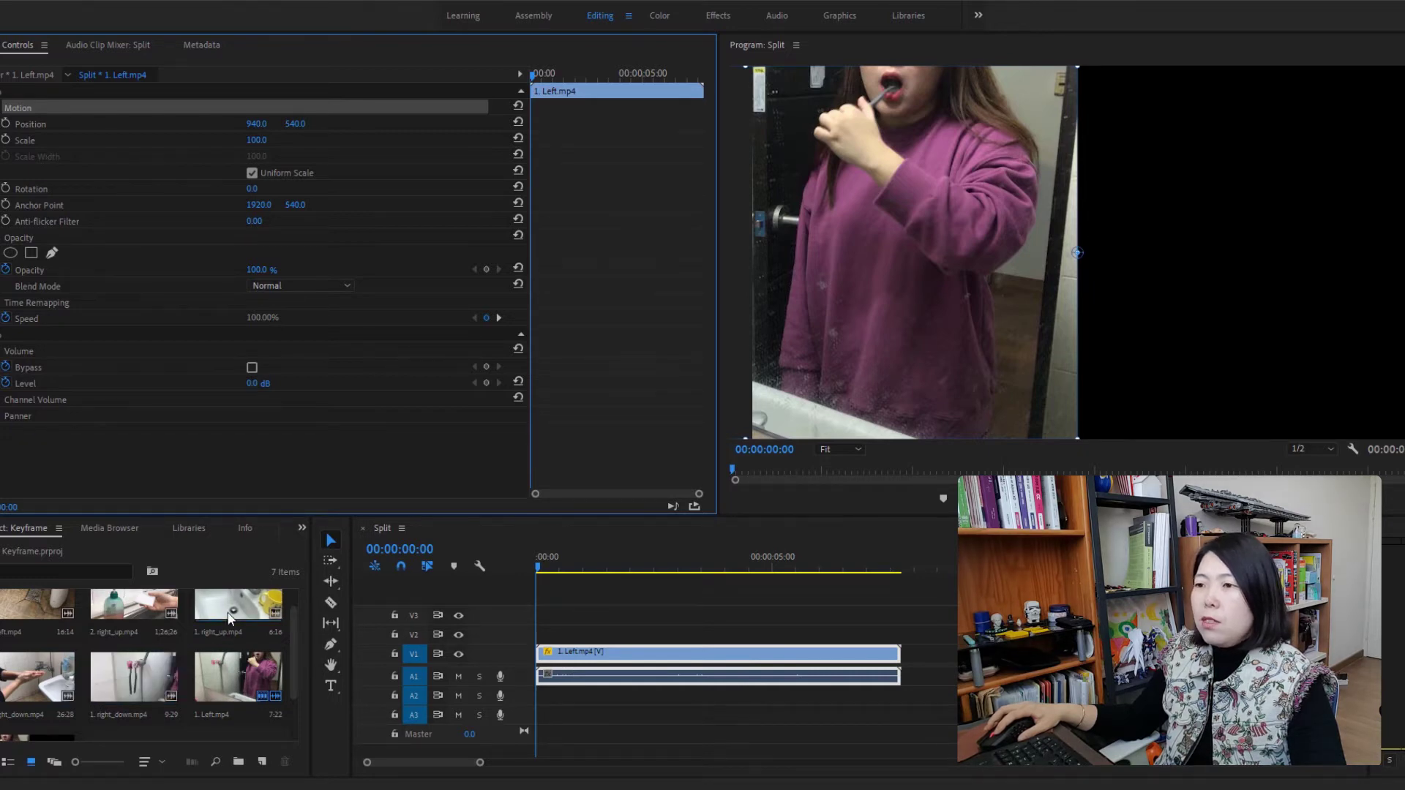
- Place the 1. right_down.mp4 clip on track V2 at the start of the Split sequence
left_click(112, 685)
left_click_drag(111, 684, 542, 648)
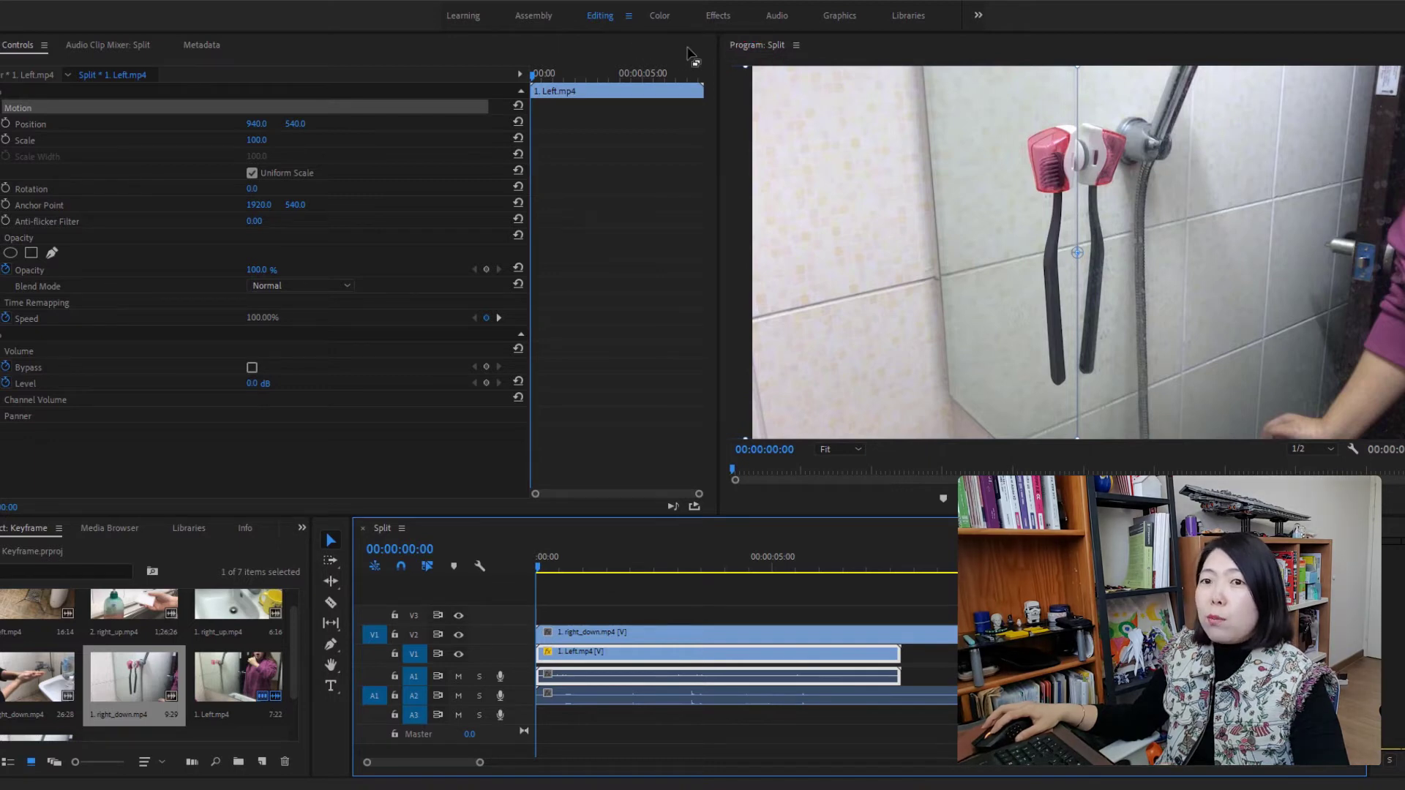
left_click(262, 205)
type("0")
key("Return")
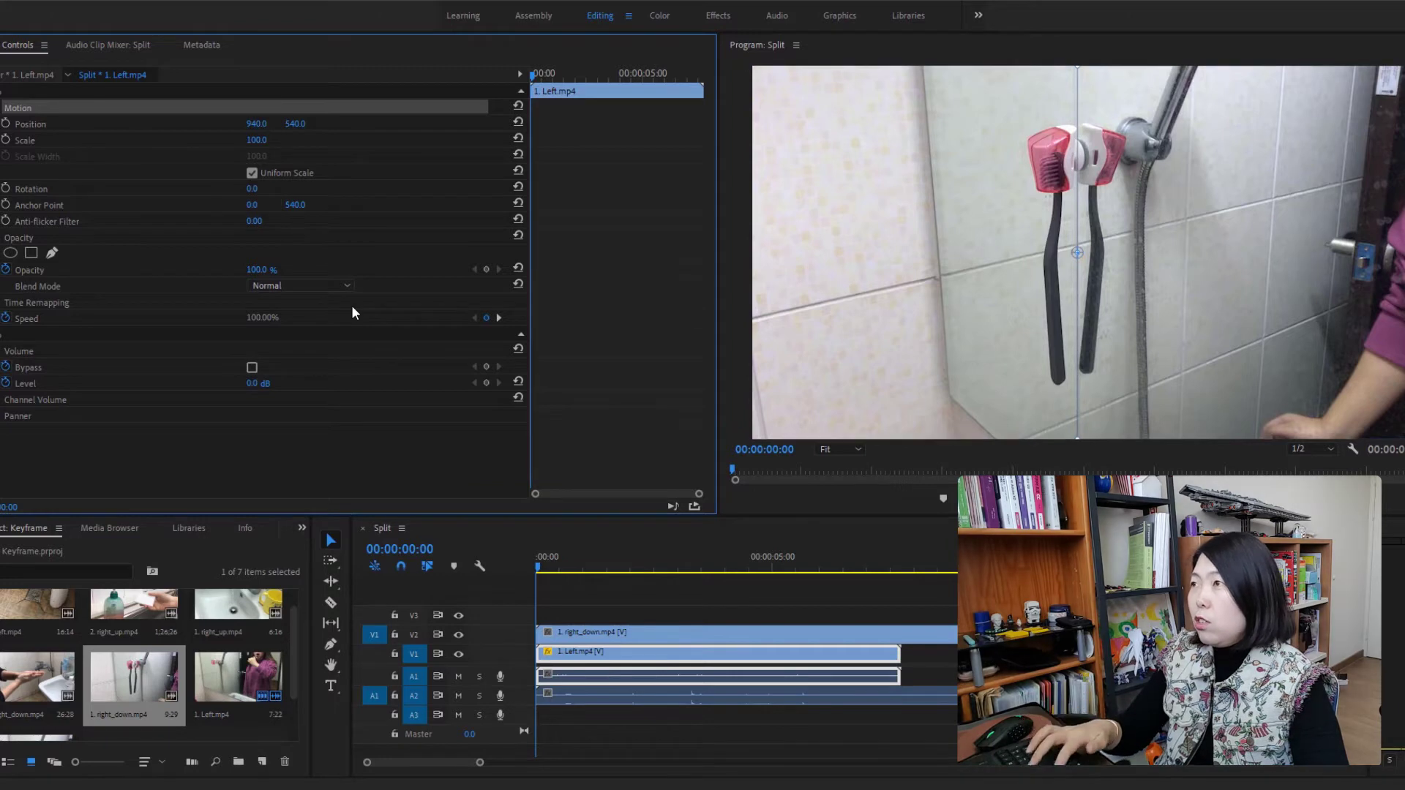
left_click(295, 205)
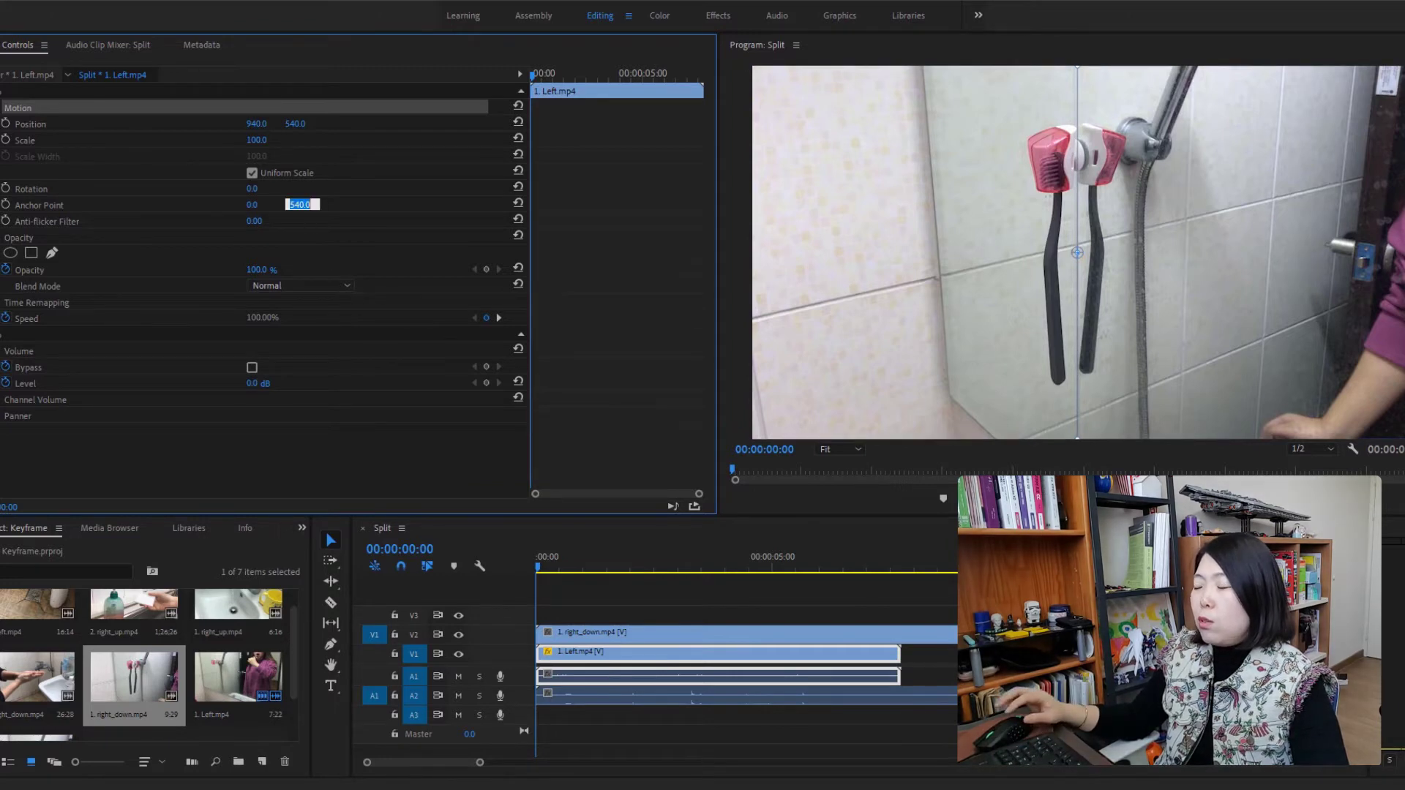
type("0")
key("Return")
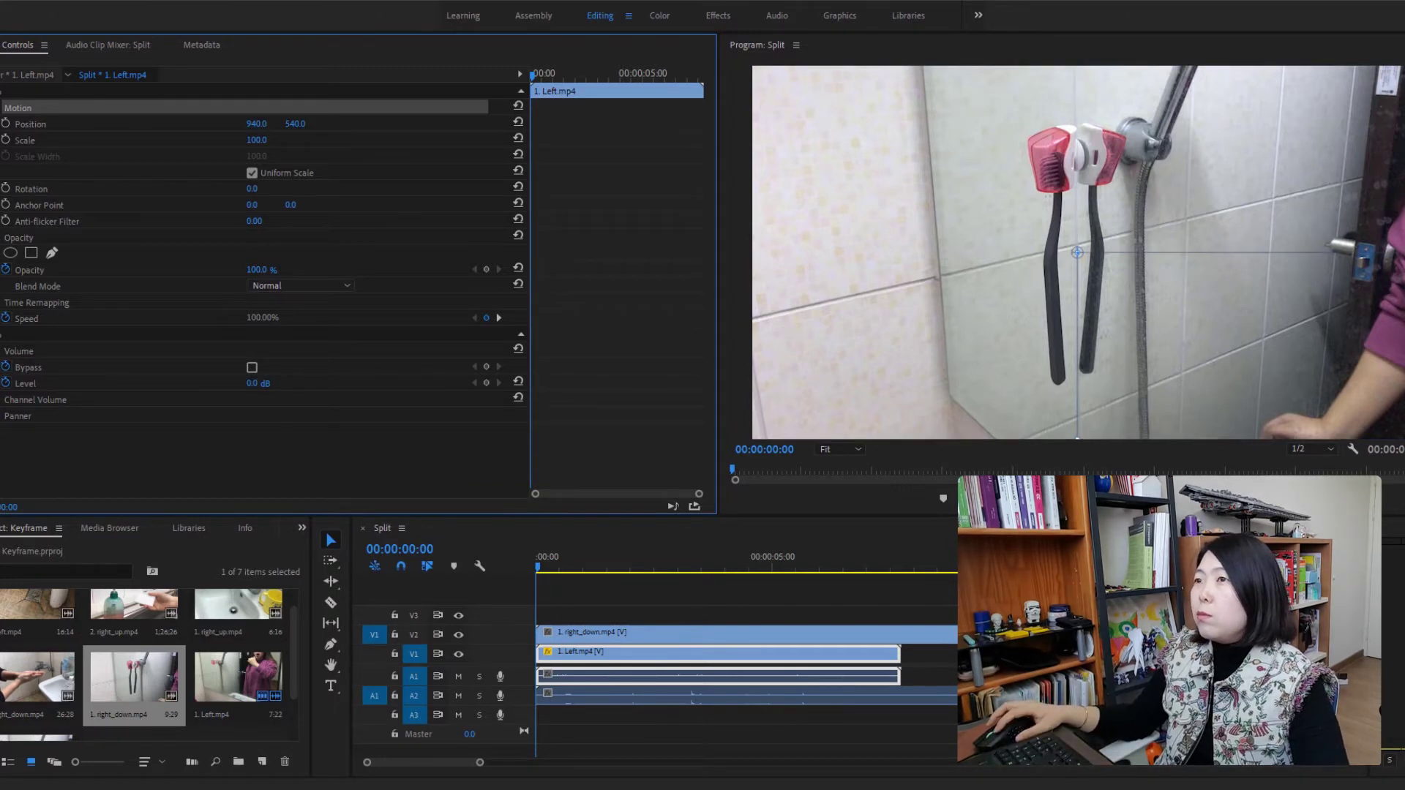
key("ctrl+z")
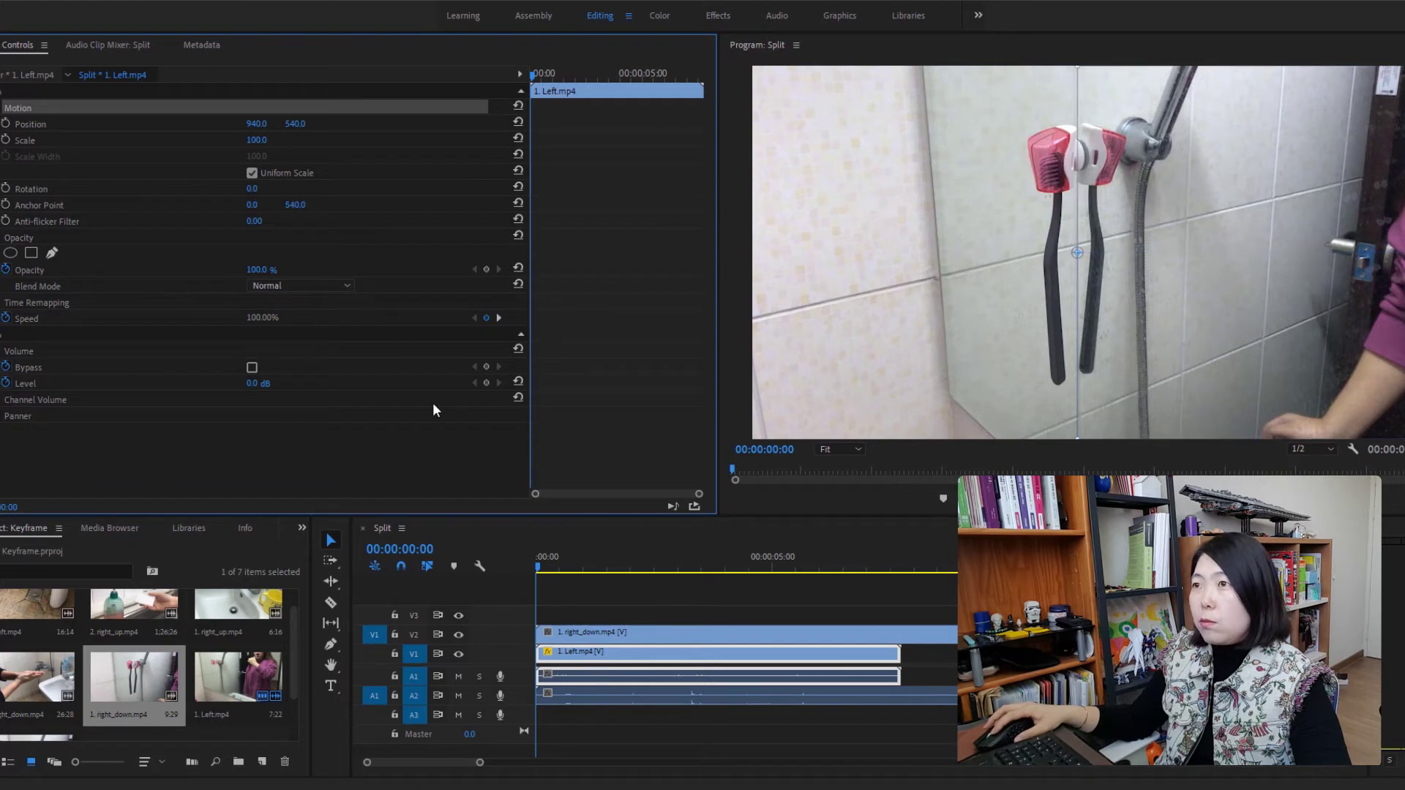
- Set the 1. right_down.mp4 clip's anchor point to 0, 0 and reduce its scale to 50
left_click(691, 664)
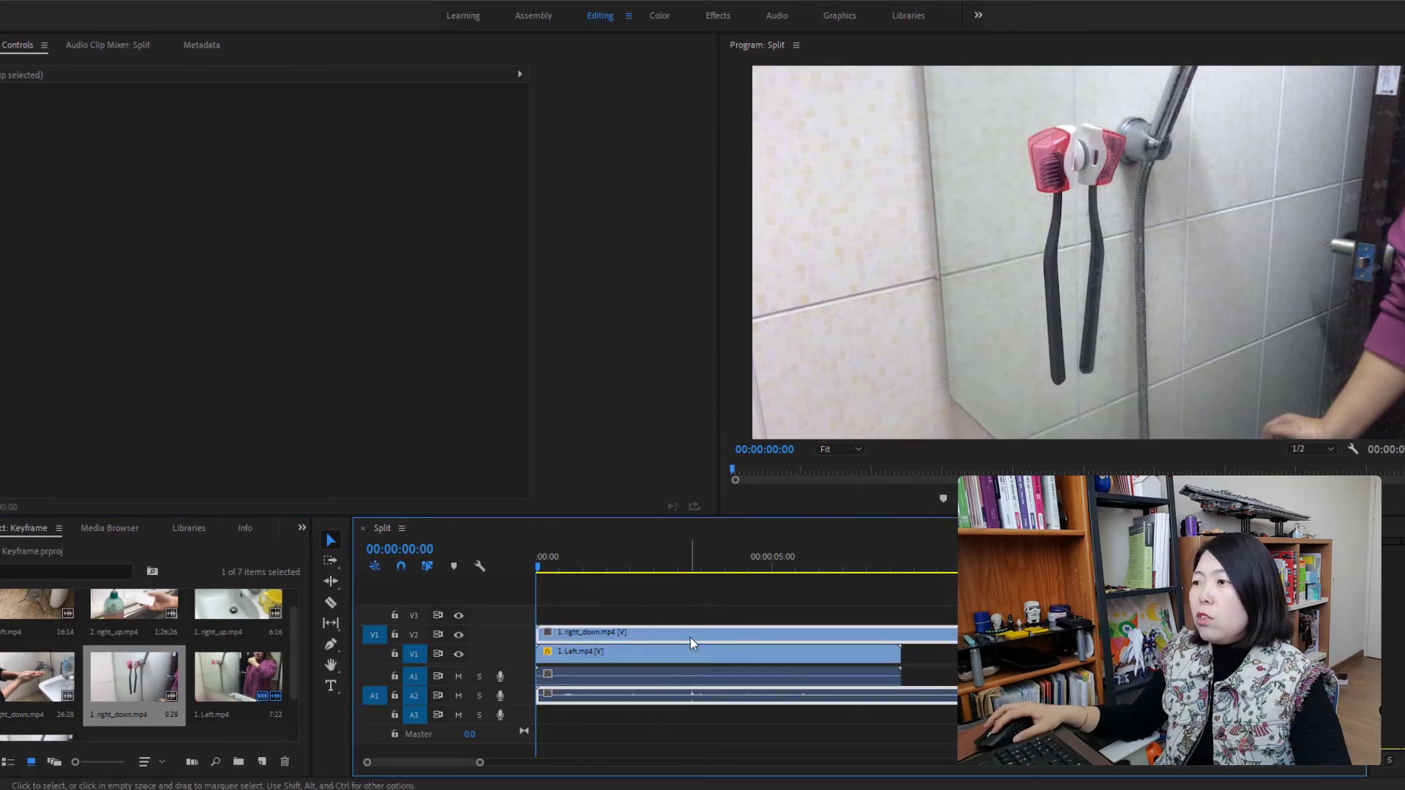
left_click(691, 638)
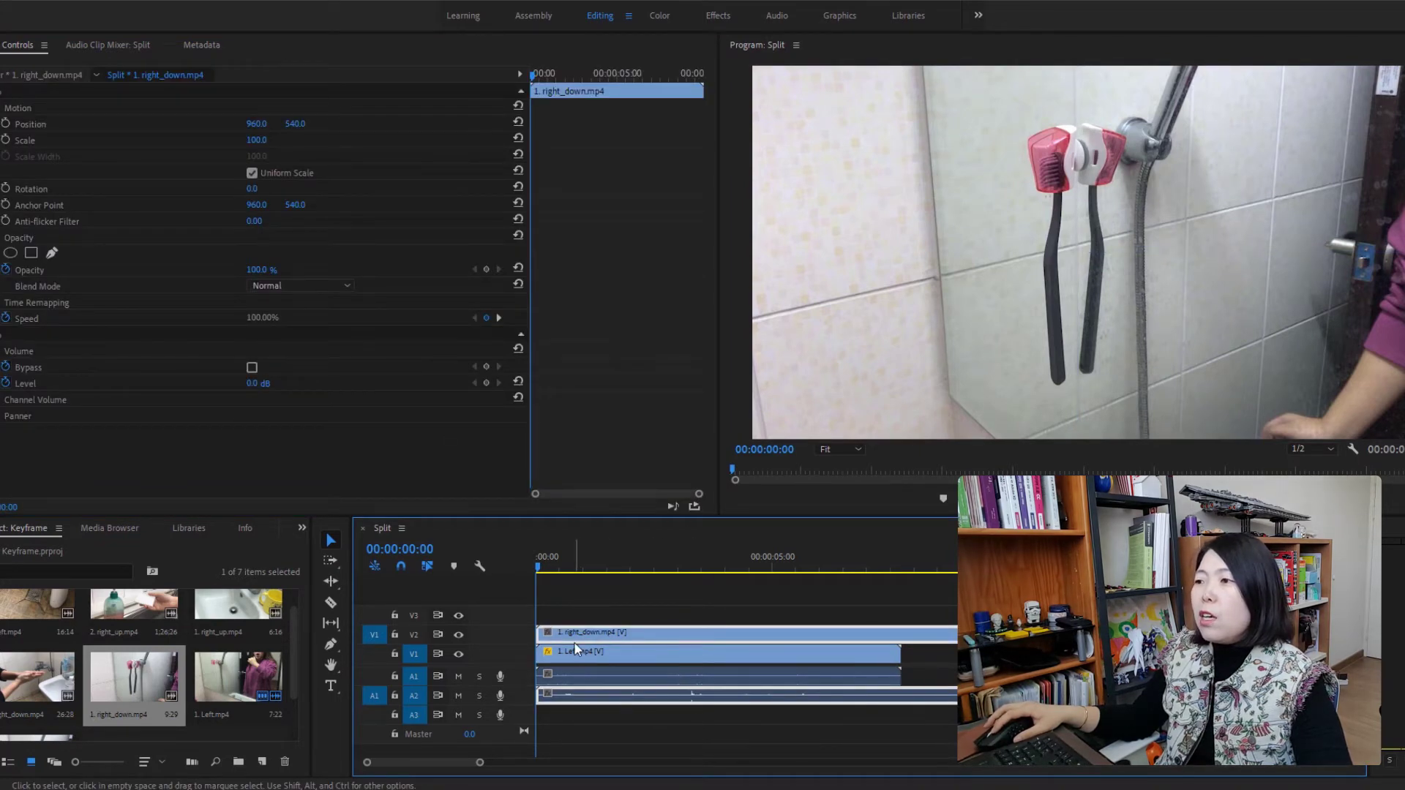
left_click(254, 204)
type("0")
key("Return")
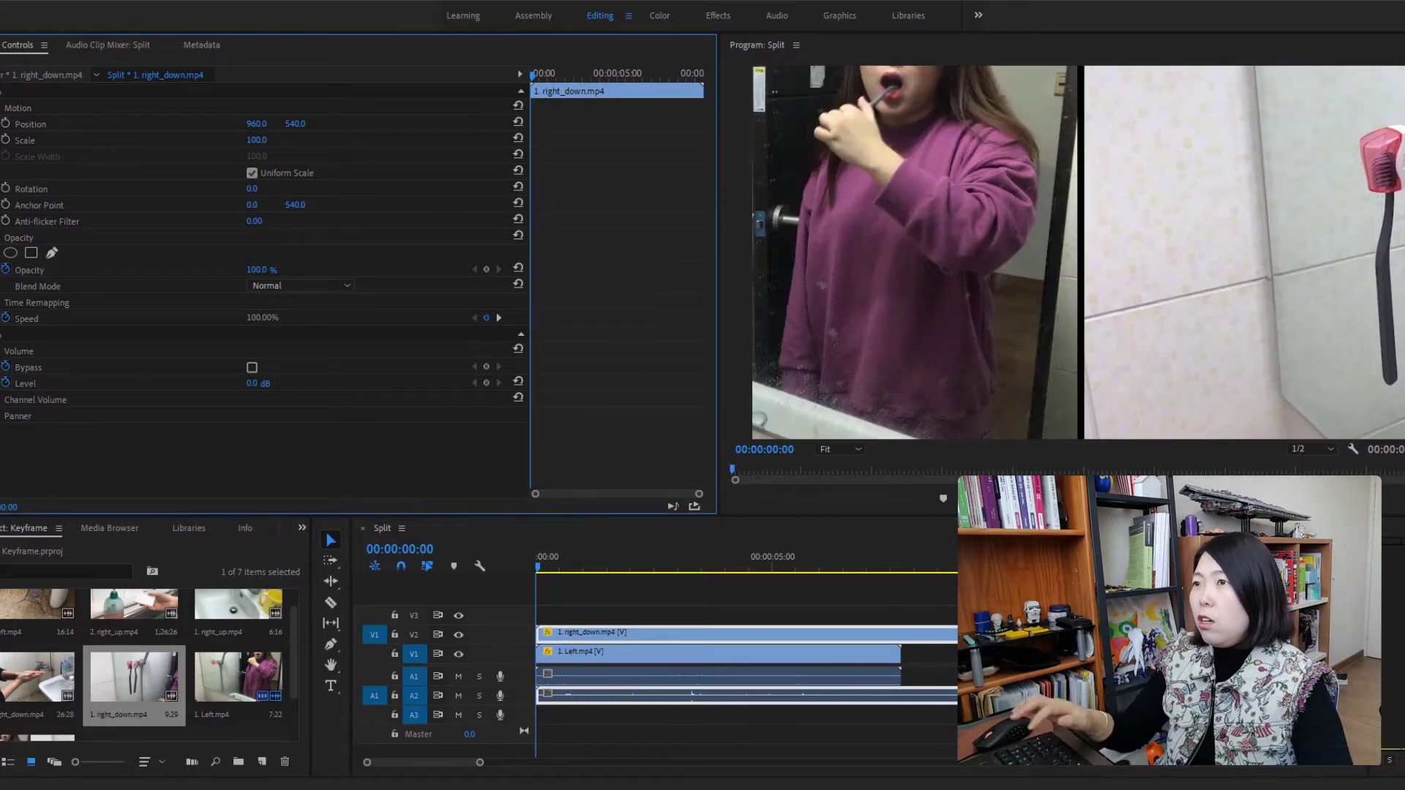
left_click(295, 205)
type("0")
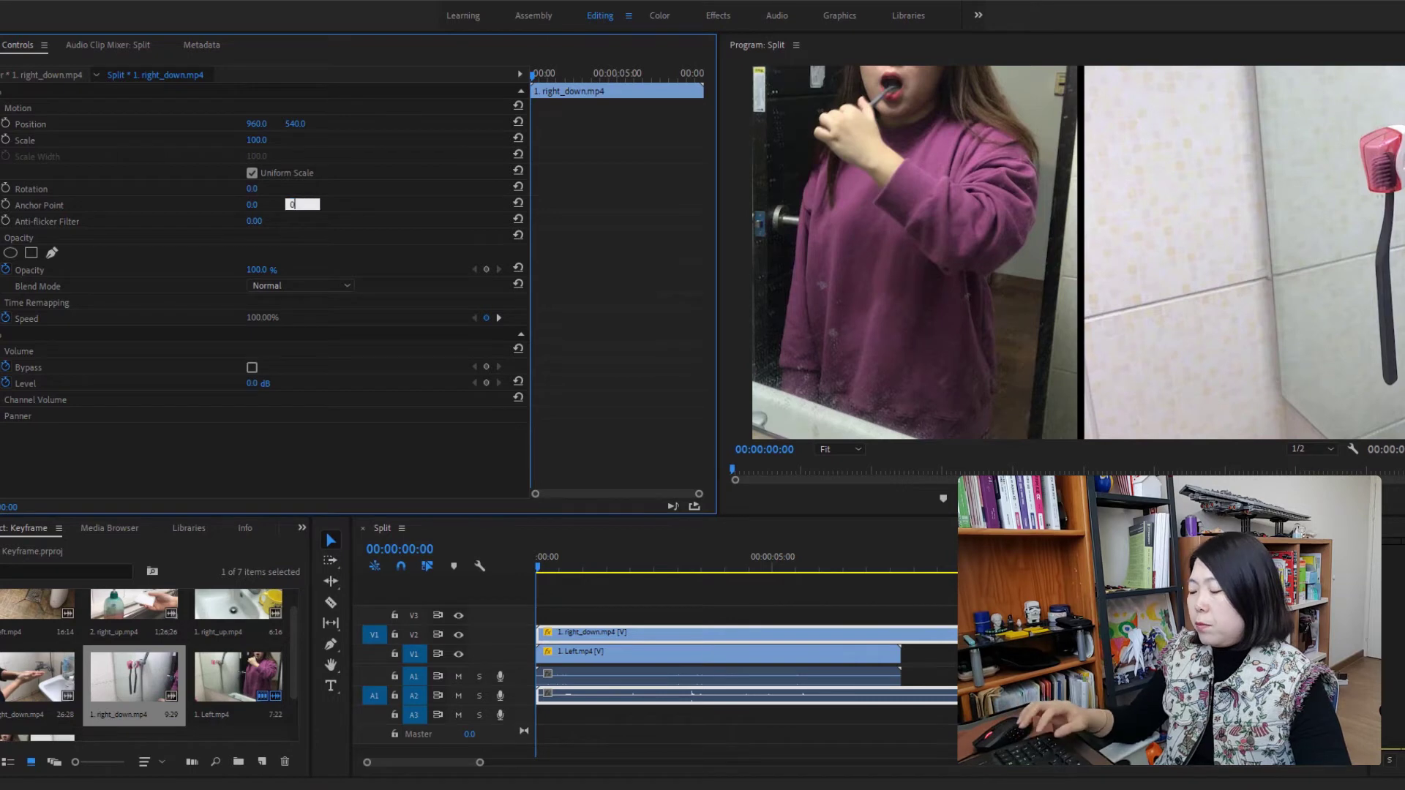
key("Return")
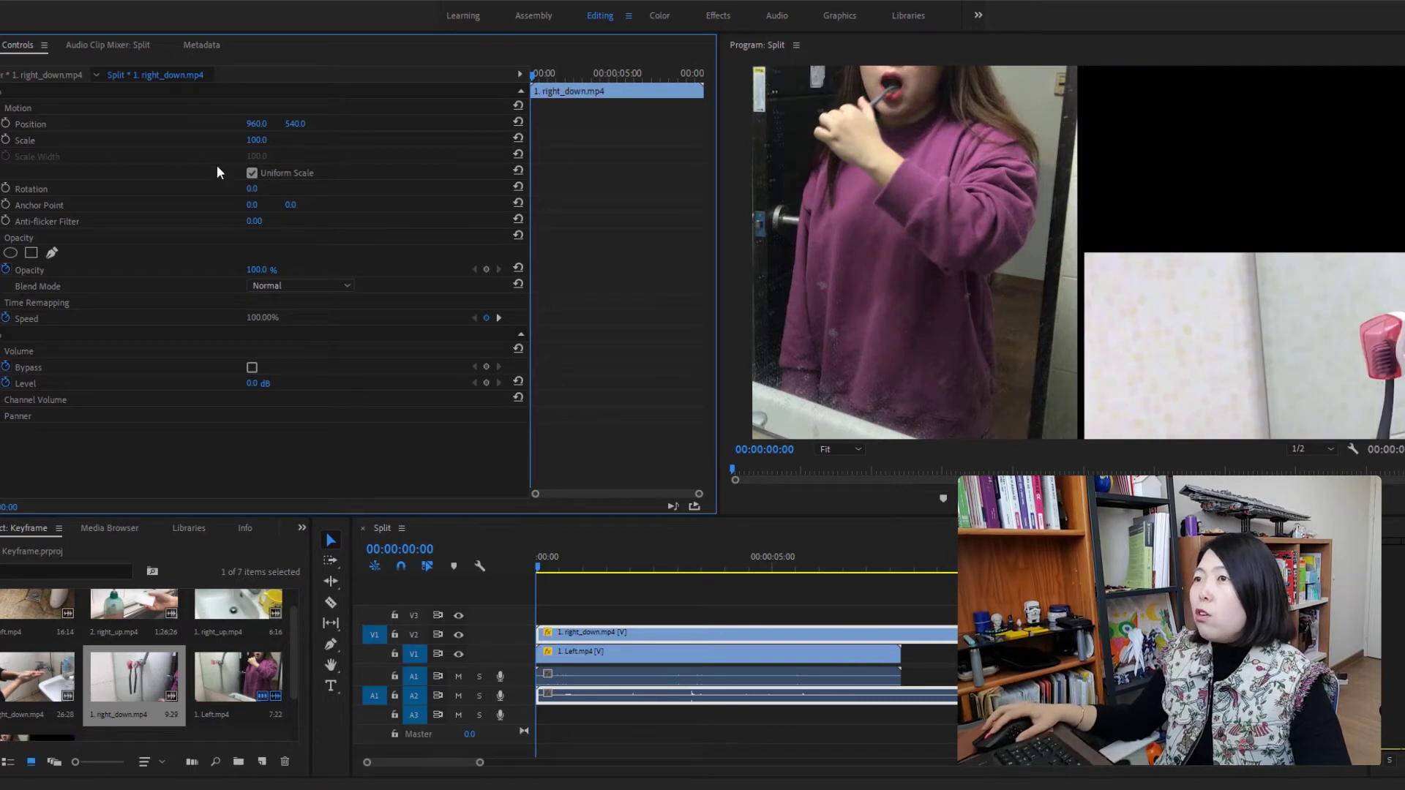
left_click(51, 108)
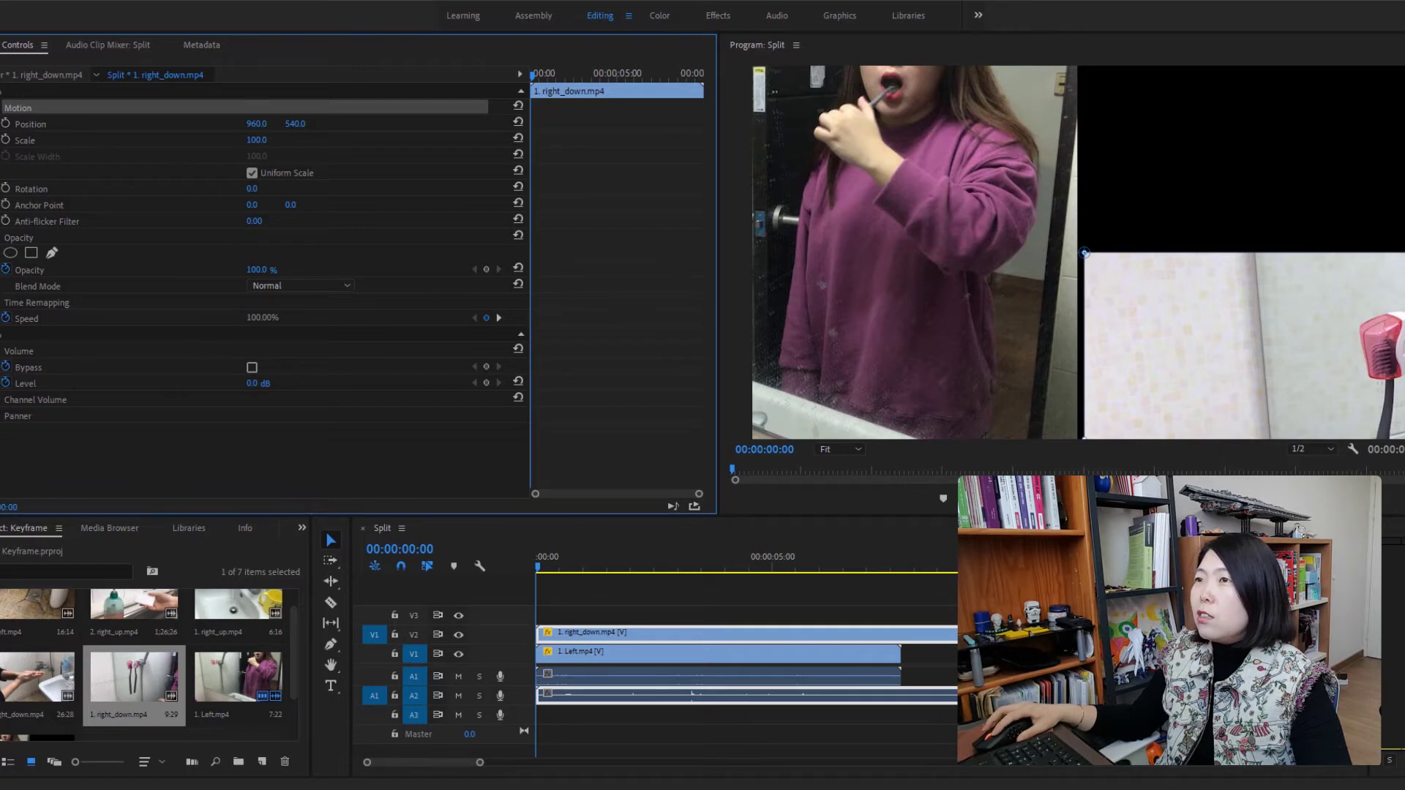
mouse_move(256, 139)
left_mouse_down()
mouse_move(183, 140)
mouse_move(250, 139)
left_mouse_up()
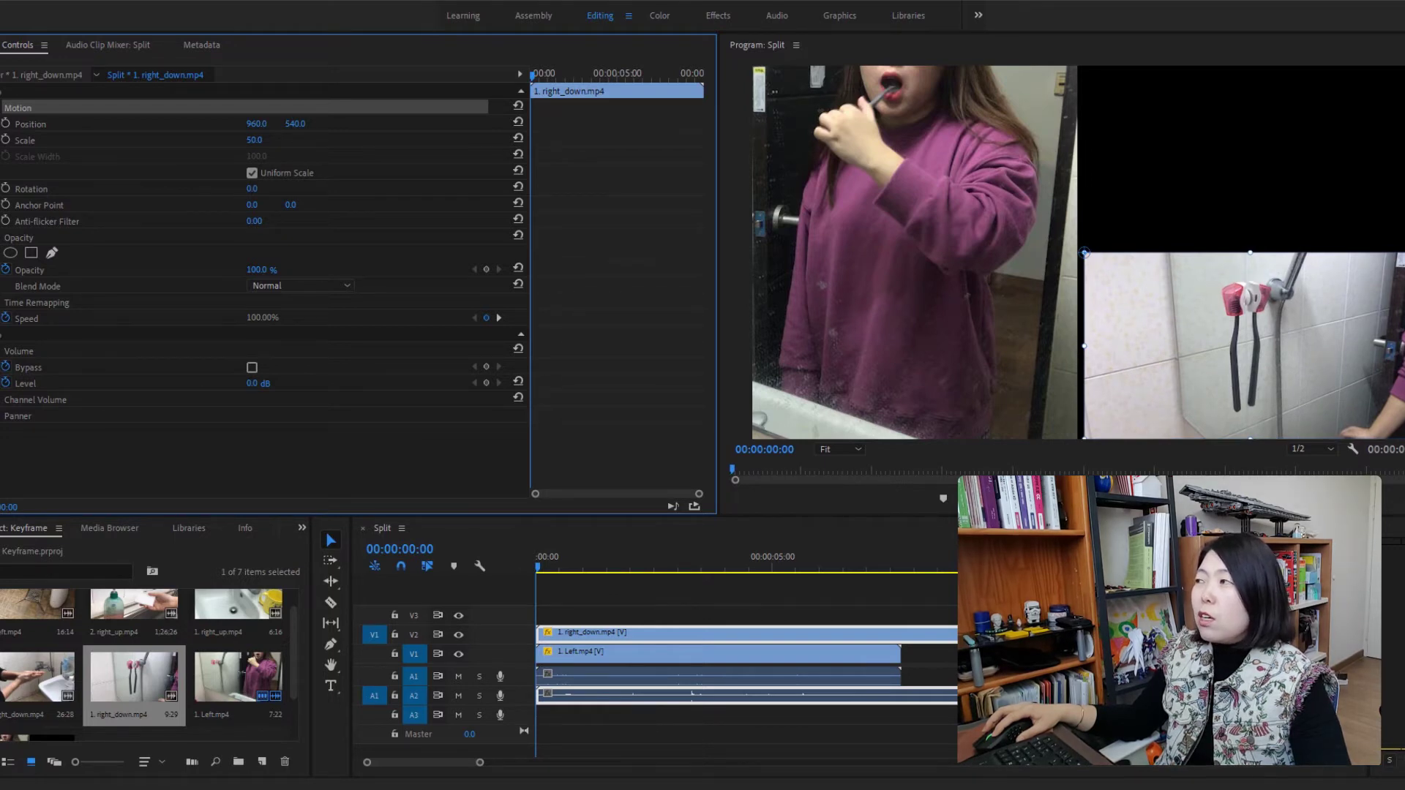
- Enlarge the 1. right_down.mp4 clip to scale 56 and lower it to vertical position 610
left_click_drag(254, 140, 259, 140)
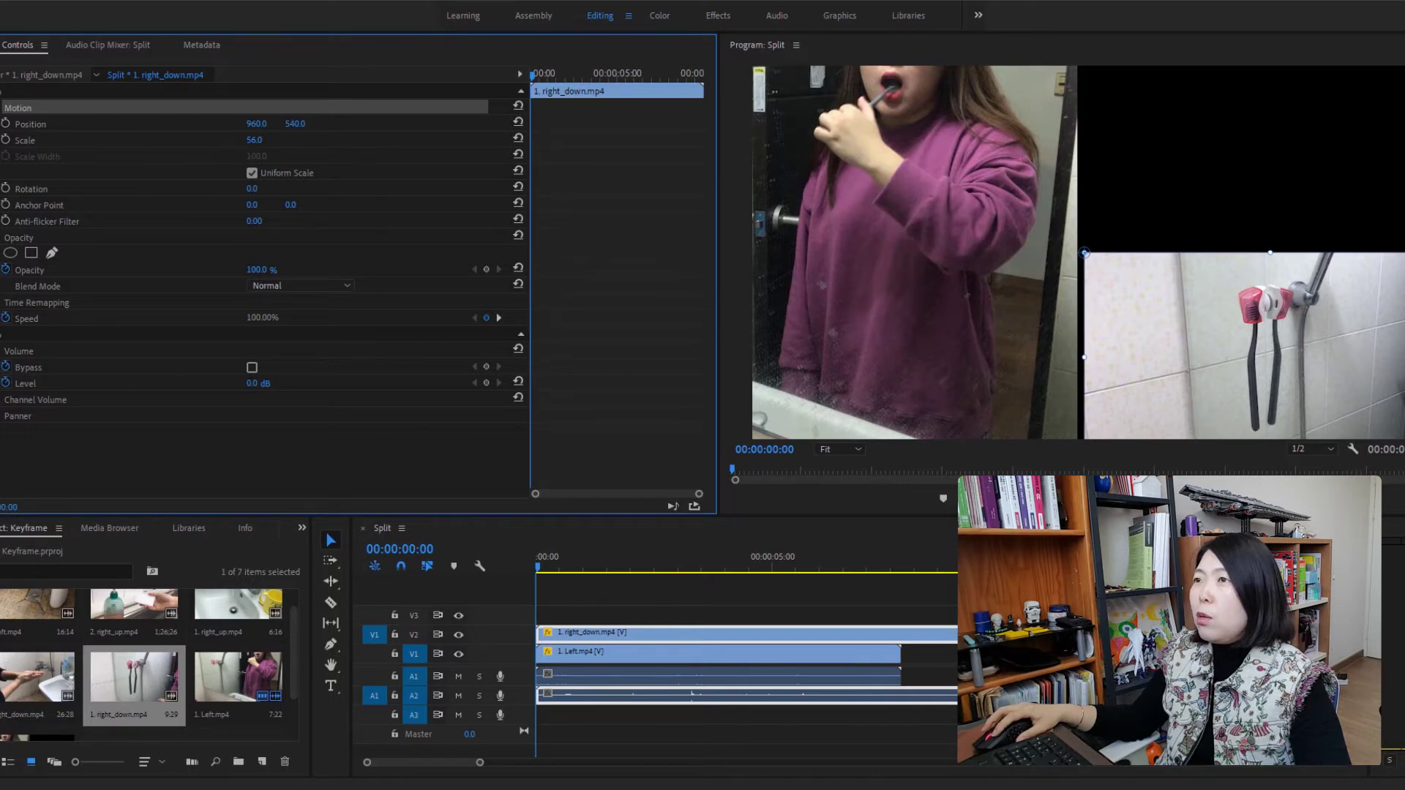
left_click_drag(295, 123, 307, 124)
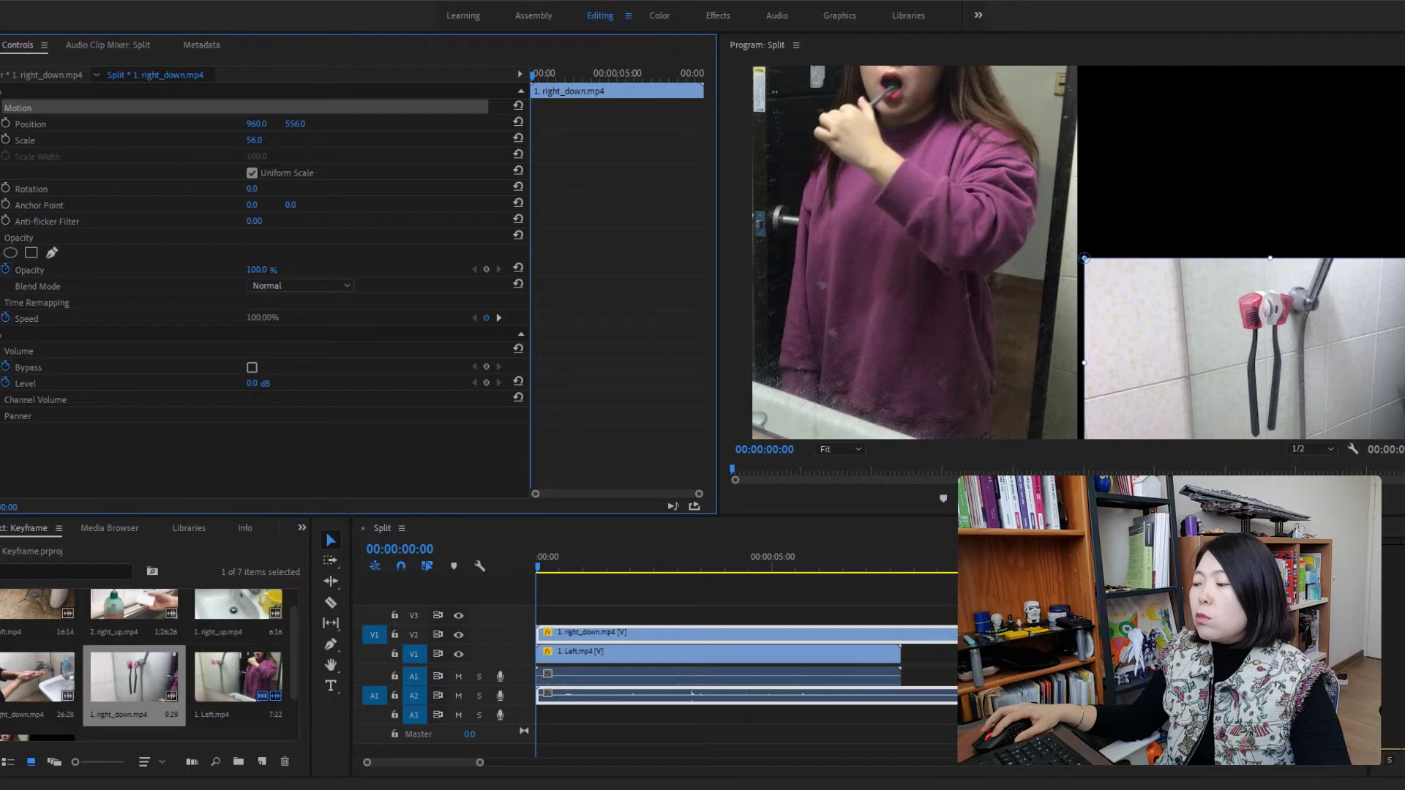
left_click_drag(307, 123, 347, 124)
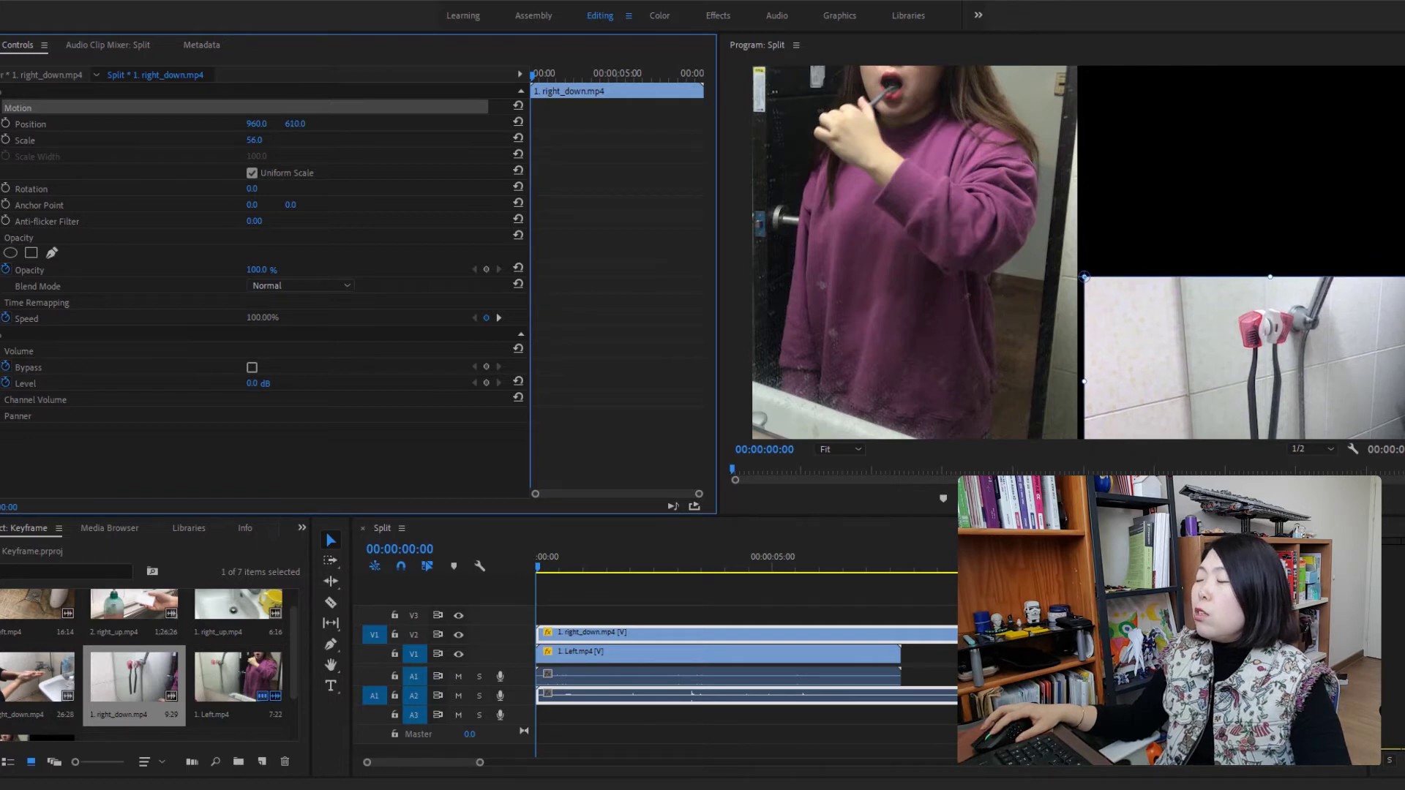
- Preview the sequence up to about 00:00:04:28 and increase the 1. right_down.mp4 clip's scale to 63
key("space")
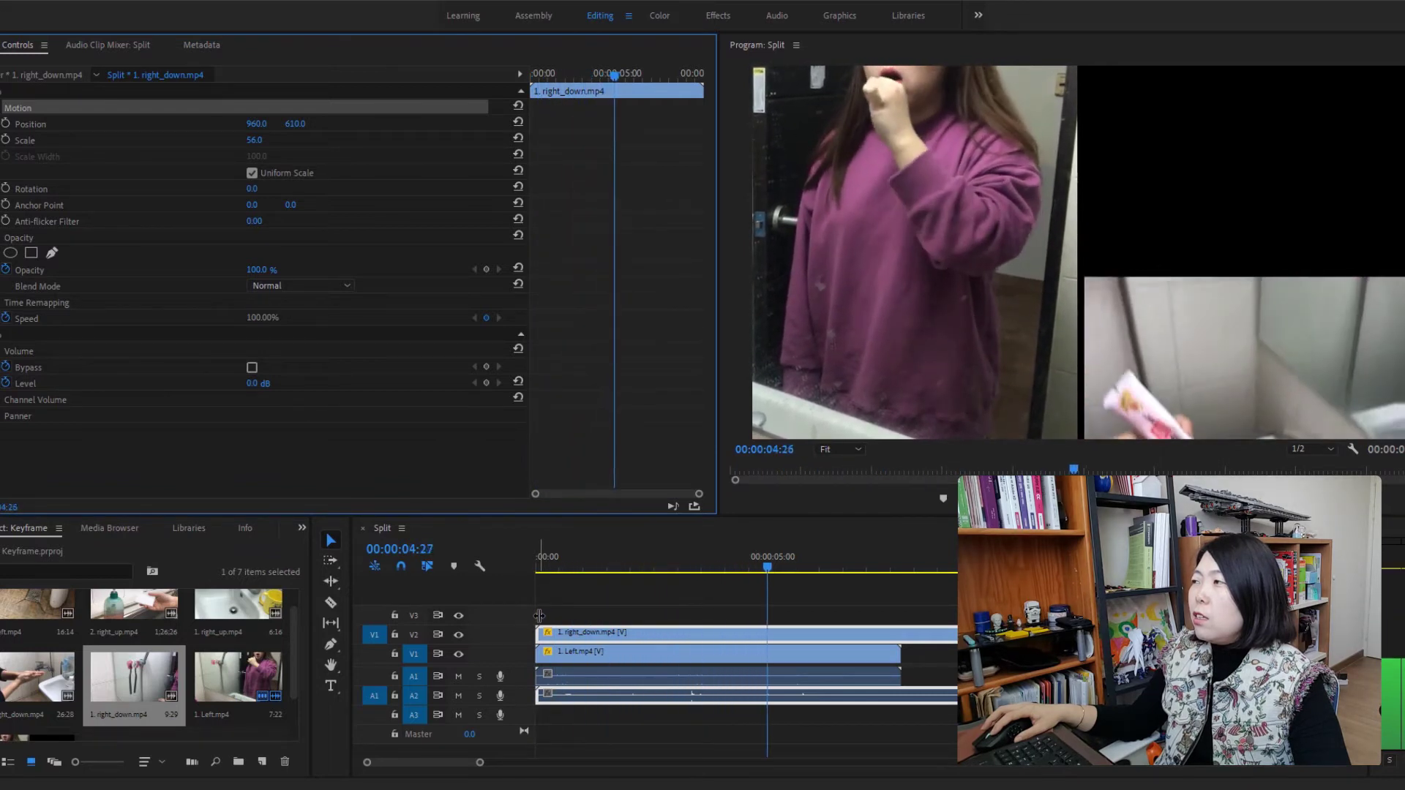
key("space")
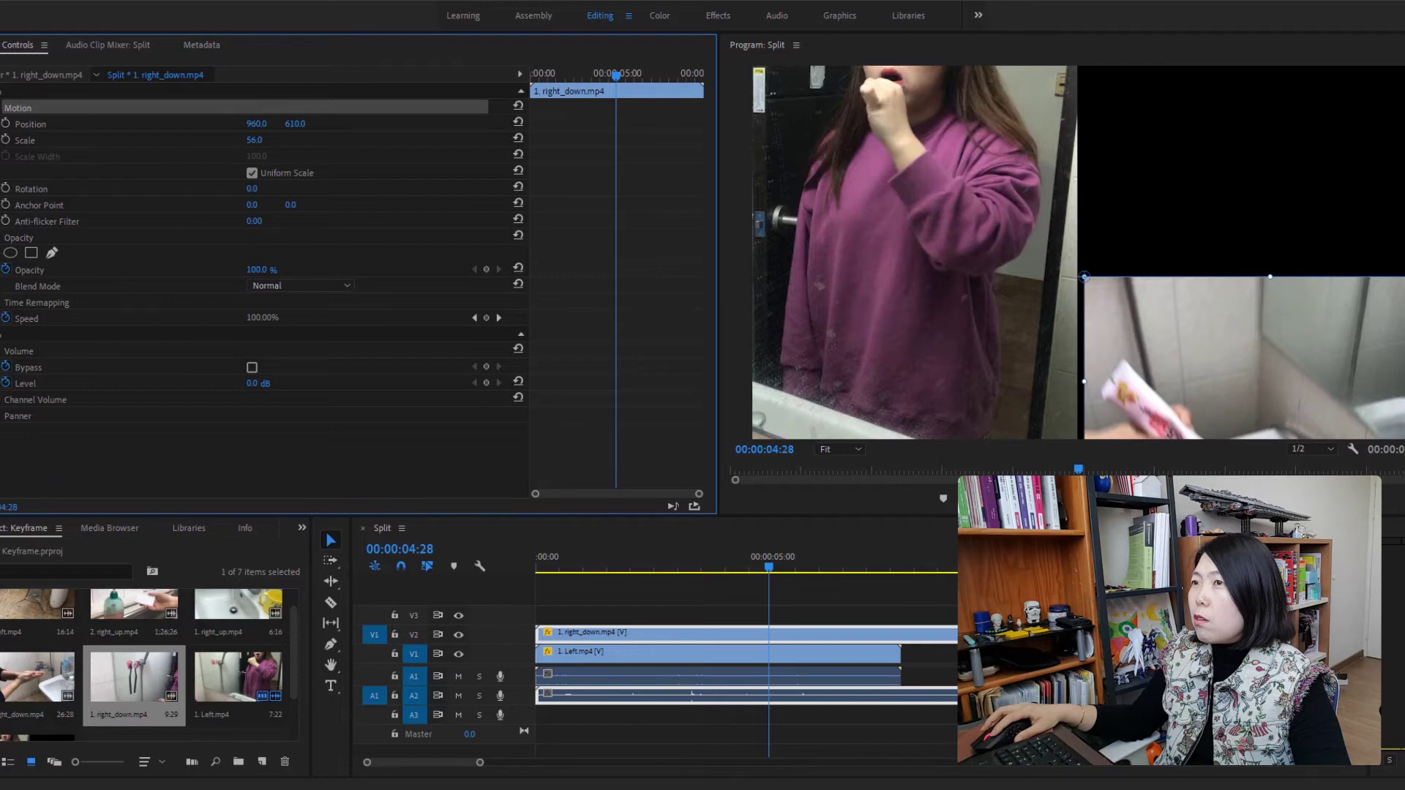
mouse_move(254, 140)
left_mouse_down()
mouse_move(277, 140)
mouse_move(261, 140)
left_mouse_up()
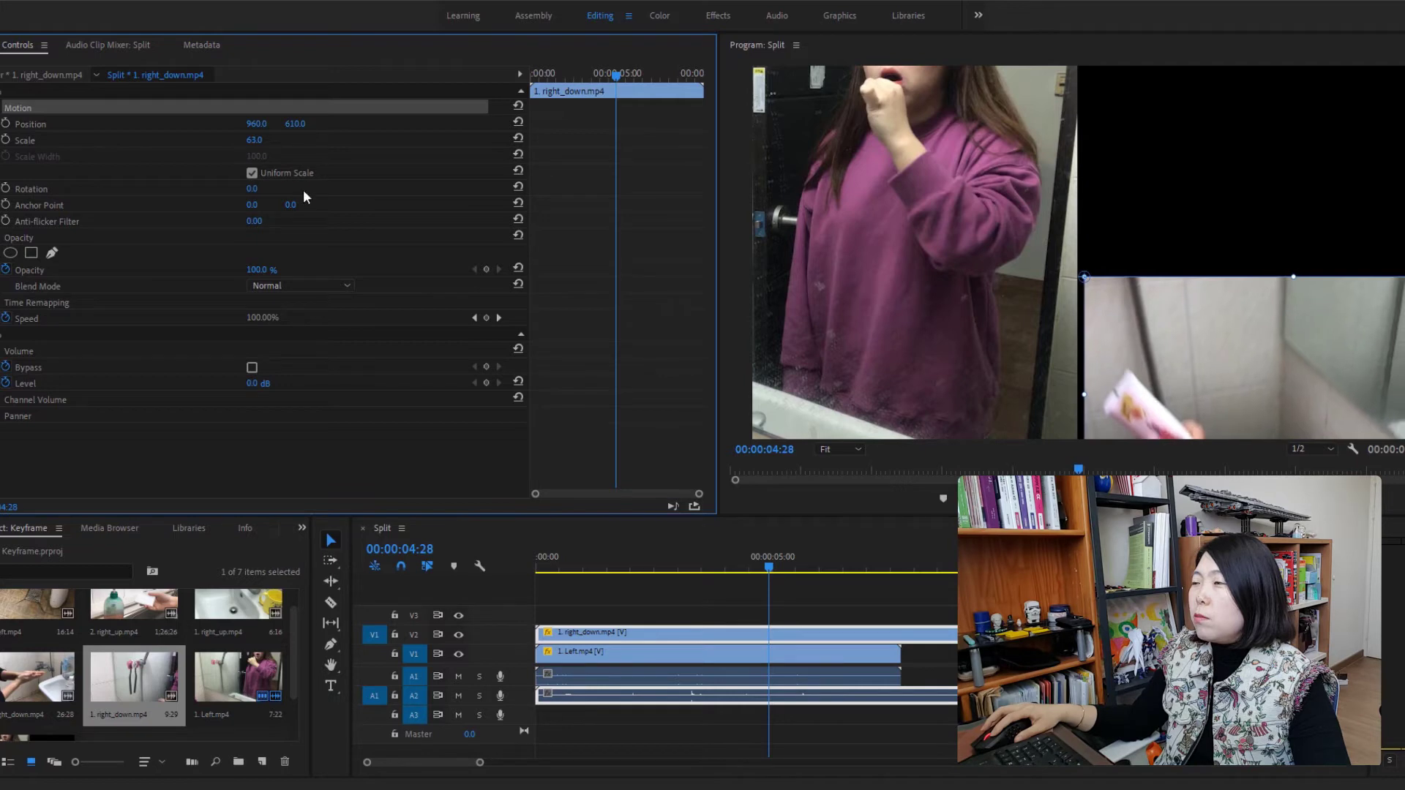
- Play the sequence from the beginning to check the 1. right_down.mp4 clip's framing and return the playhead to 00:00:00:00
left_click(730, 570)
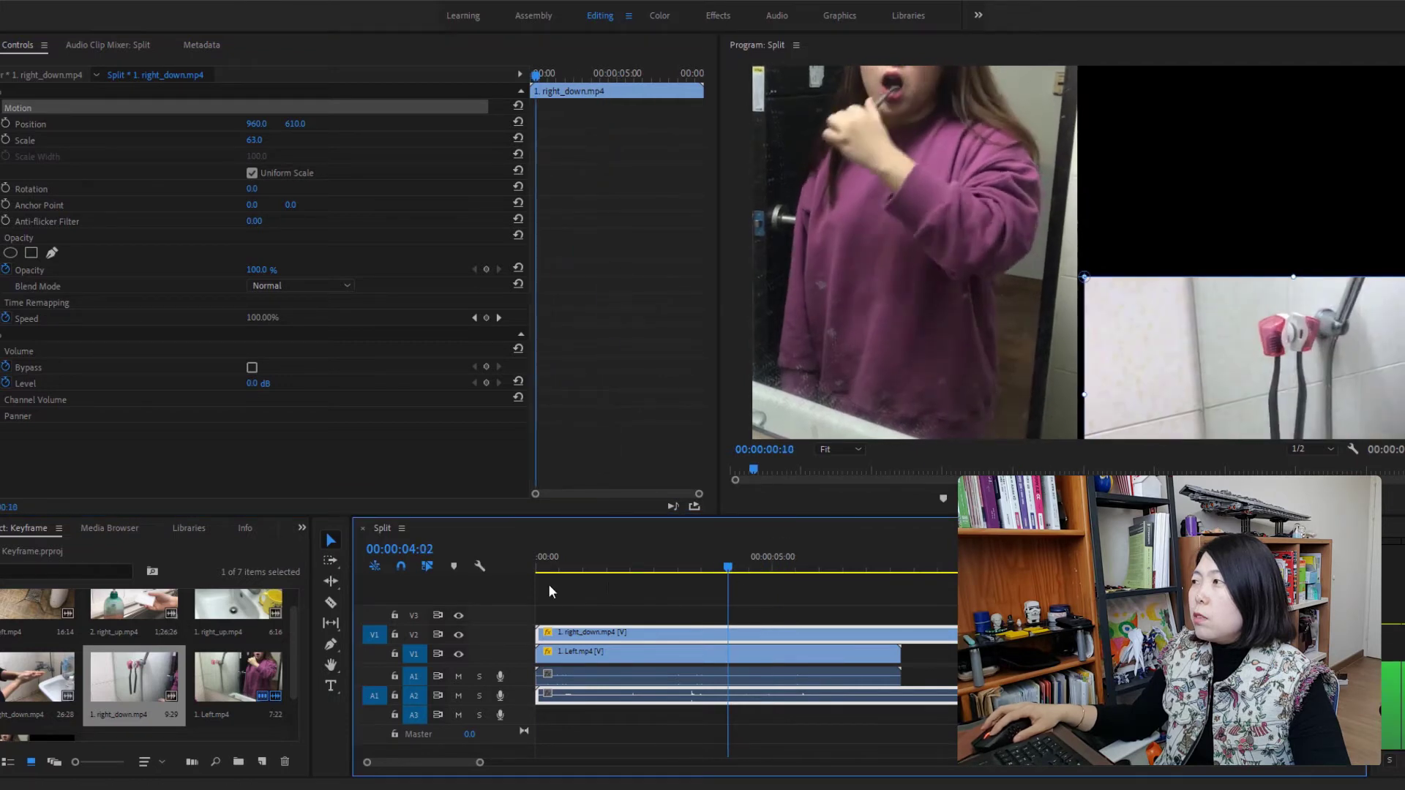
key("Home")
key("space")
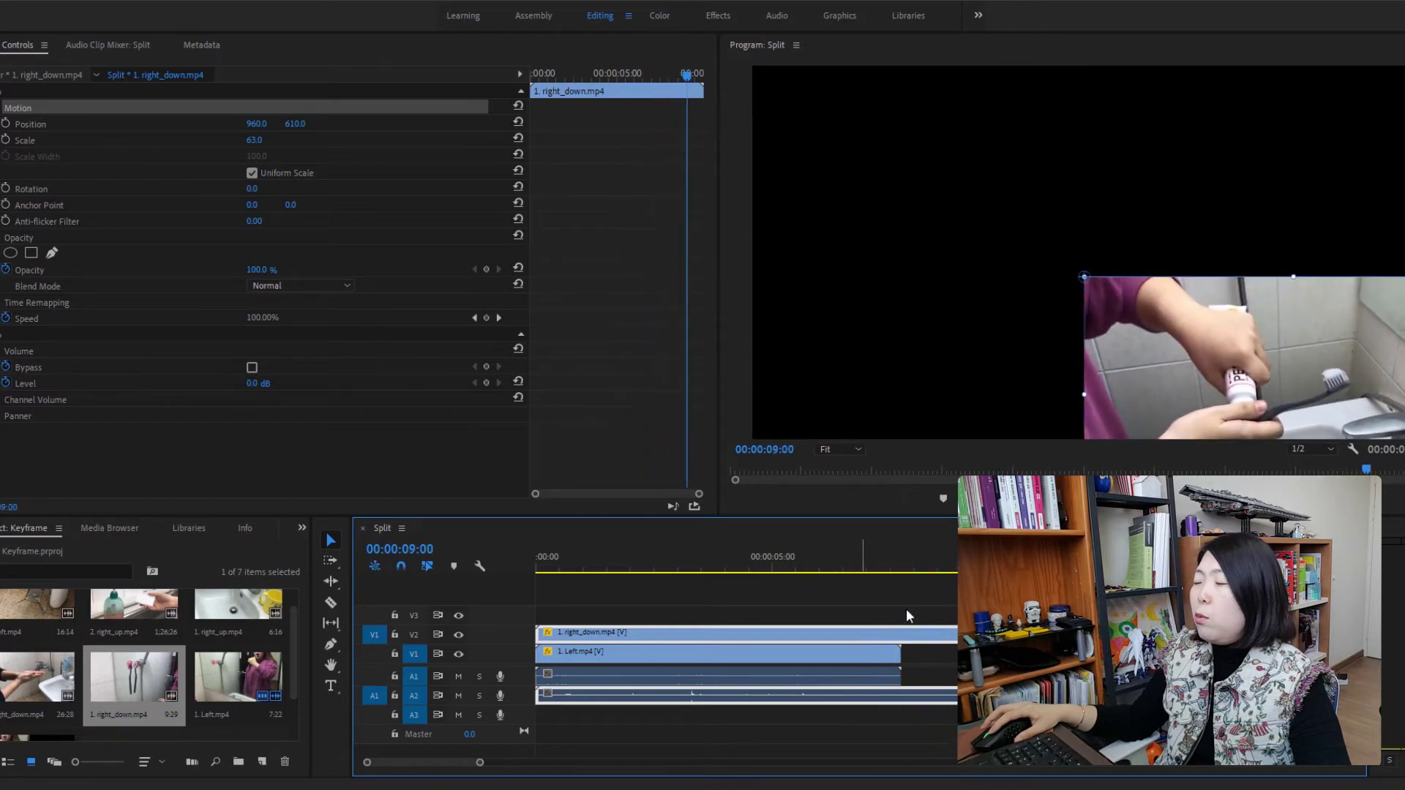
left_click_drag(722, 567, 589, 575)
left_click_drag(526, 610, 514, 613)
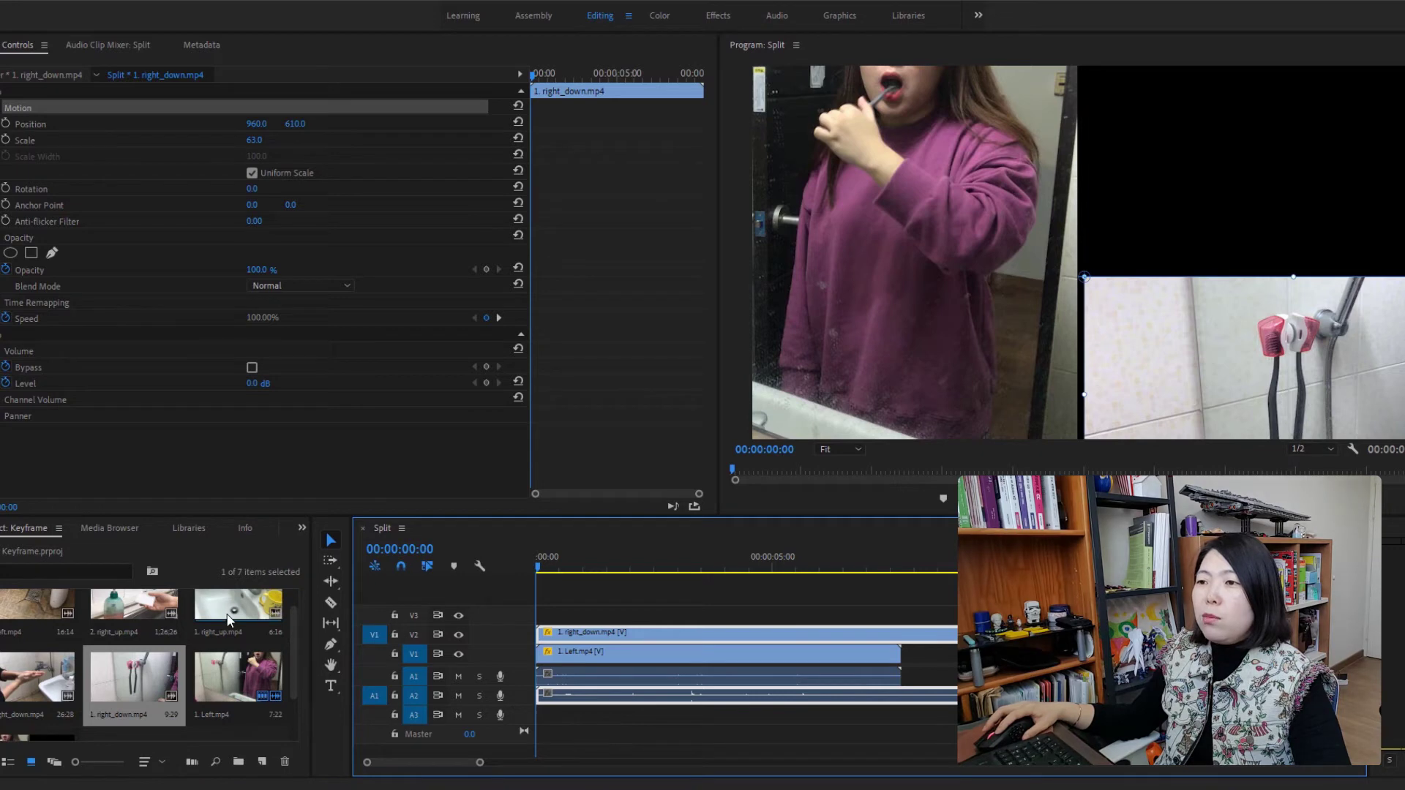
- Place the 1. right_up.mp4 clip on track V3 at the sequence start and set its anchor point to 0, 1080
left_click_drag(224, 615, 545, 615)
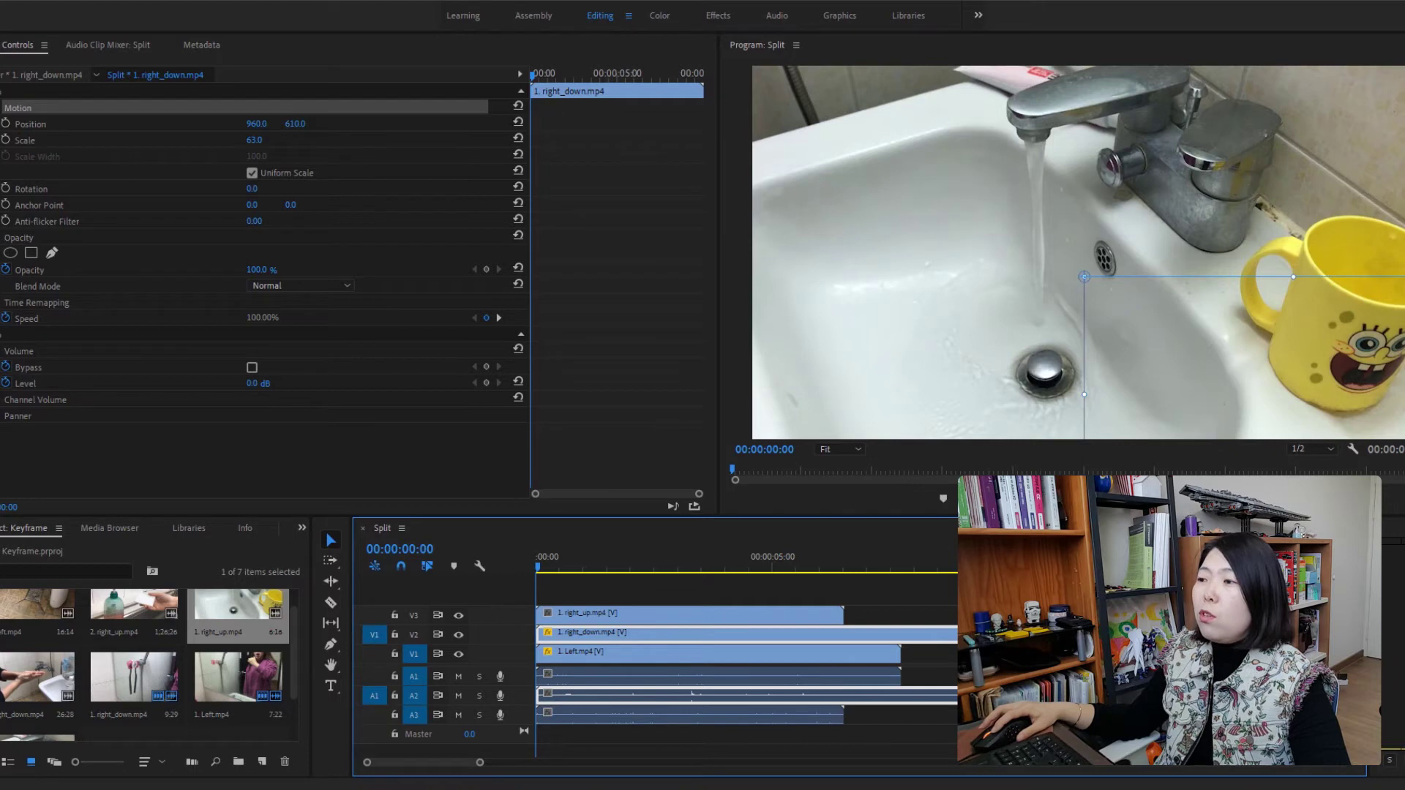
left_click(801, 612)
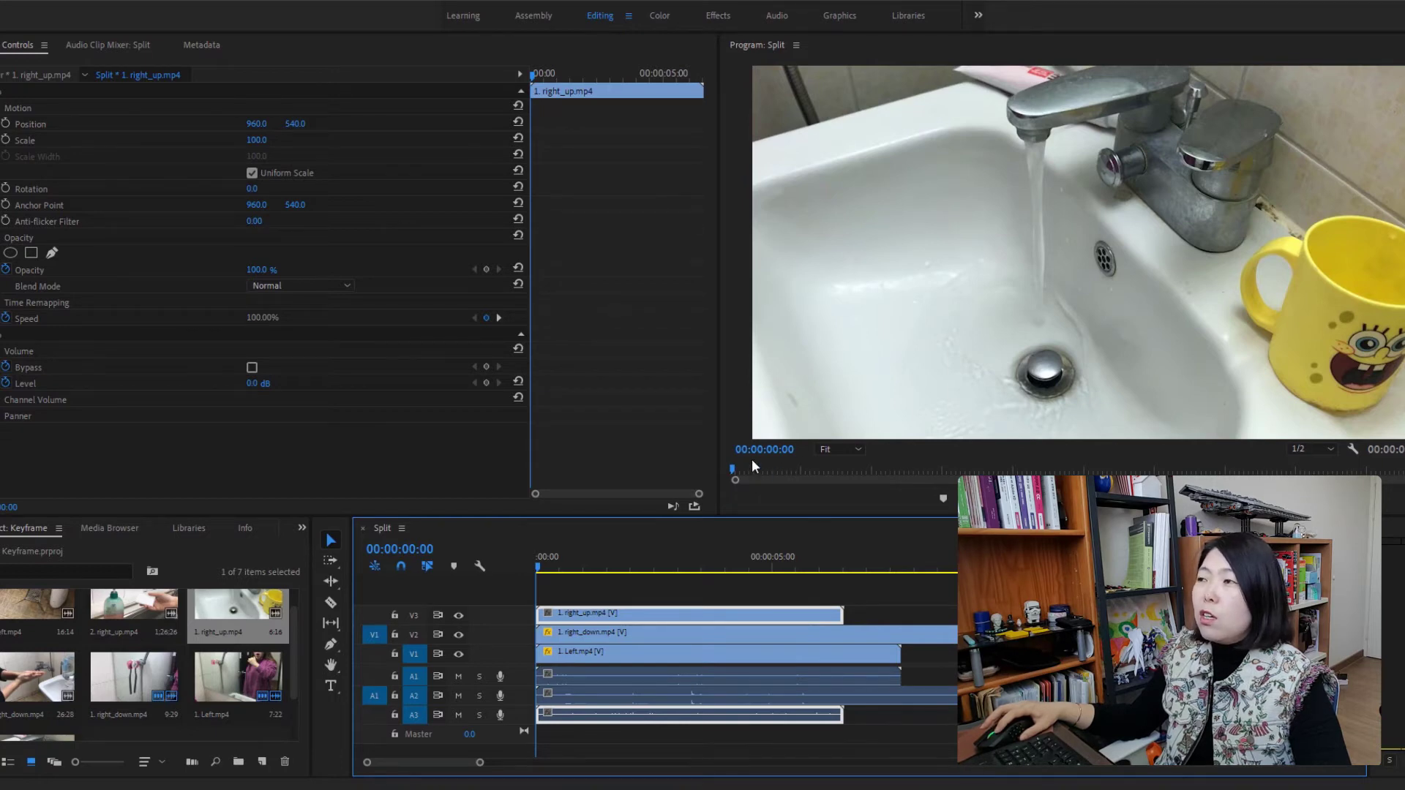
left_click(43, 109)
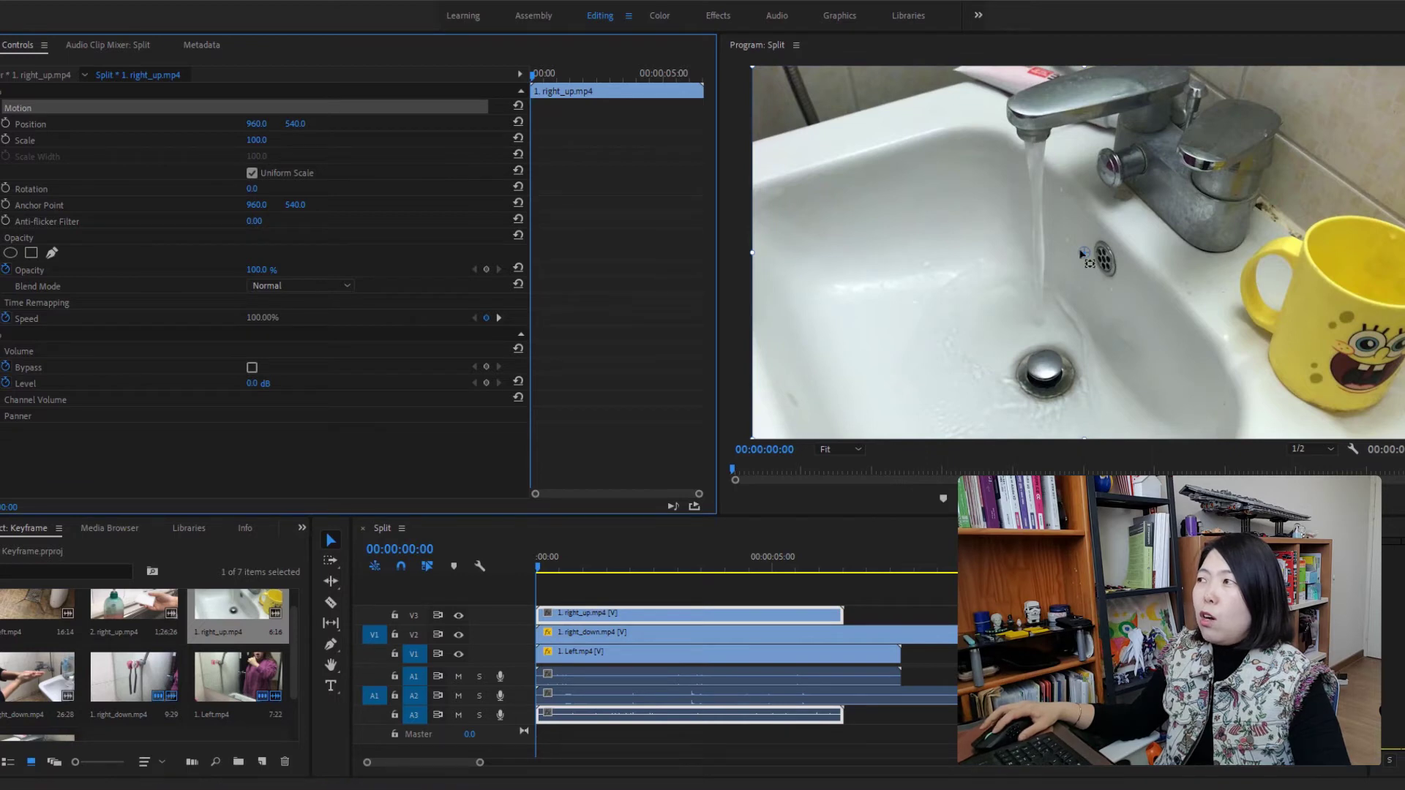
left_click_drag(1086, 253, 753, 439)
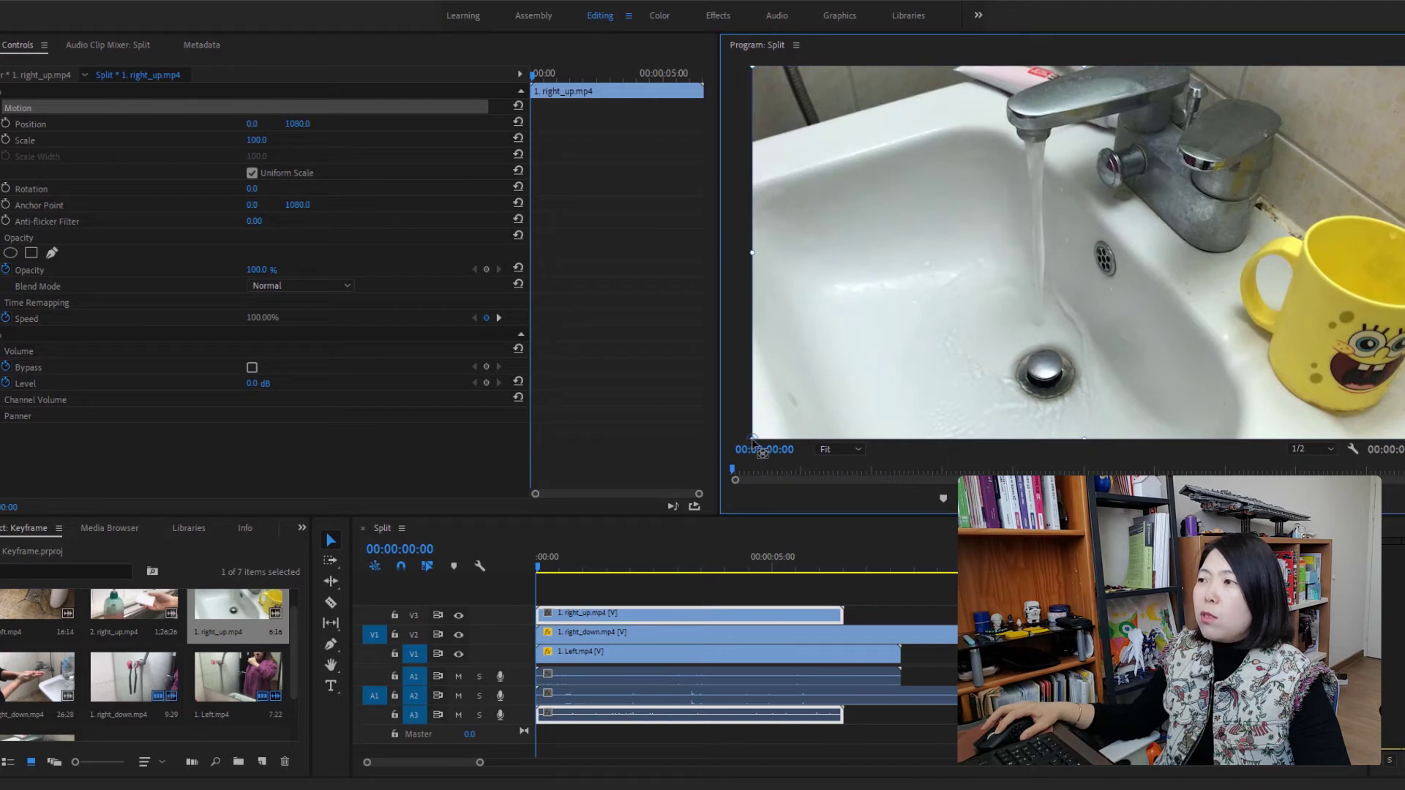
left_click_drag(753, 440, 758, 440)
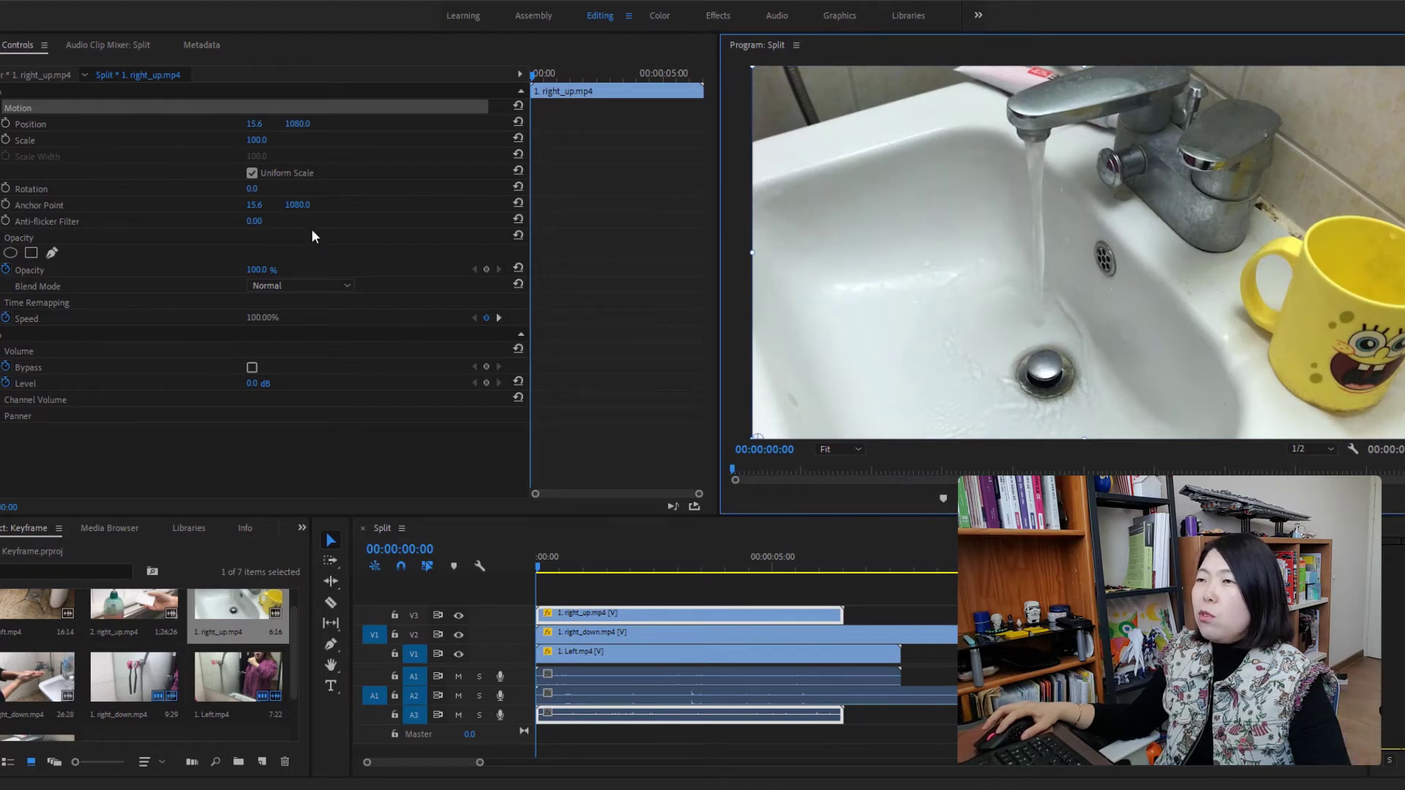
left_click(252, 206)
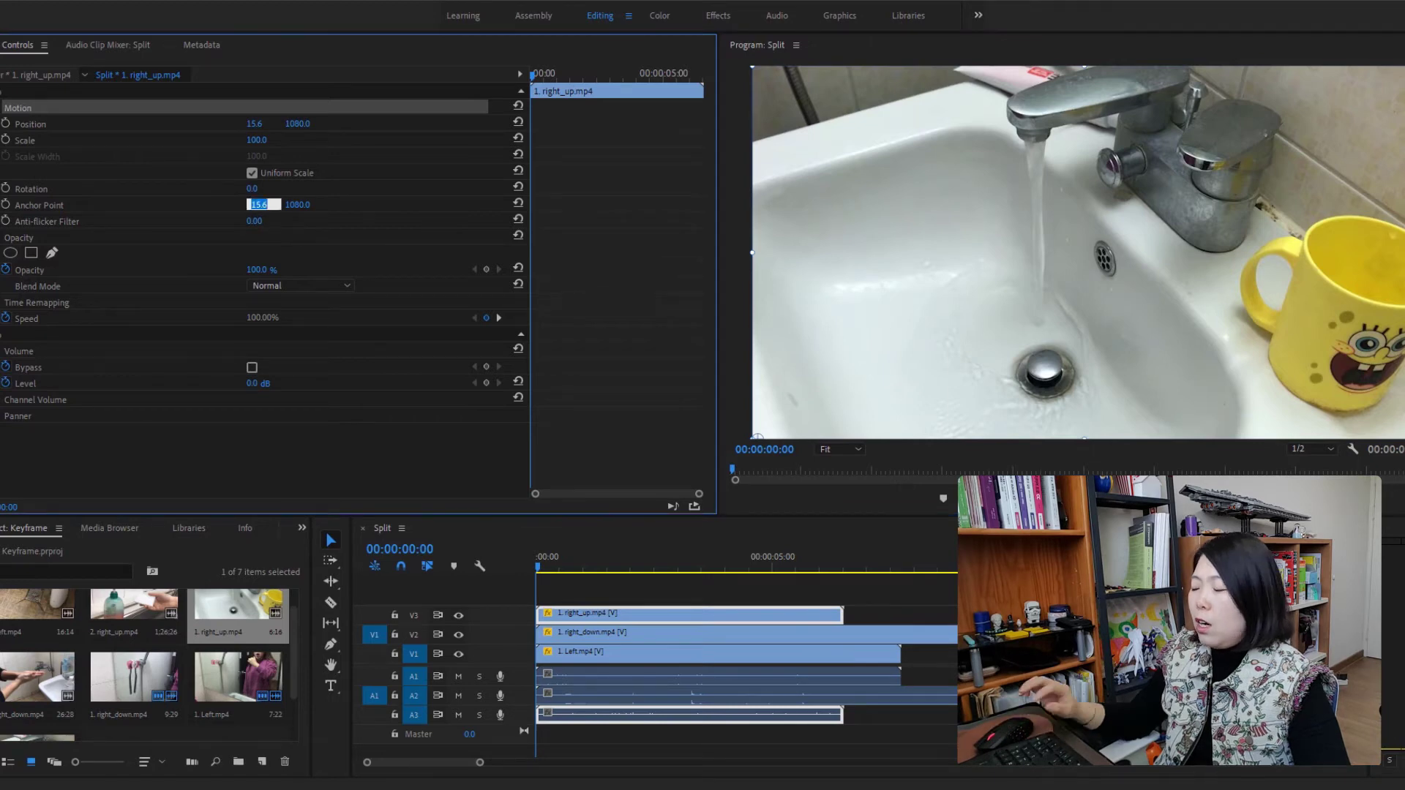
type("0")
key("Return")
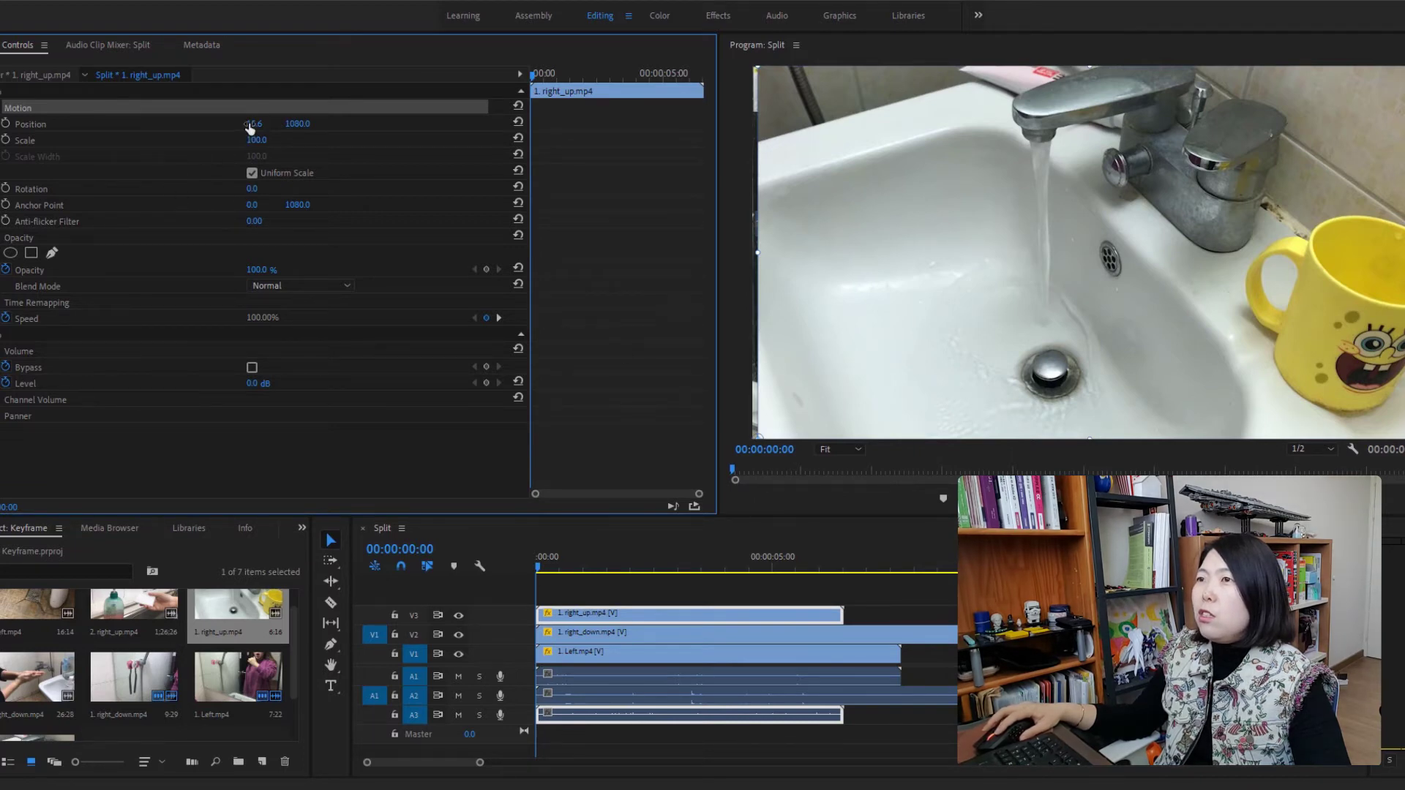
- Move the 1. right_up.mp4 clip into the upper right area by setting its position to 960, 582
left_click_drag(249, 126, 164, 124)
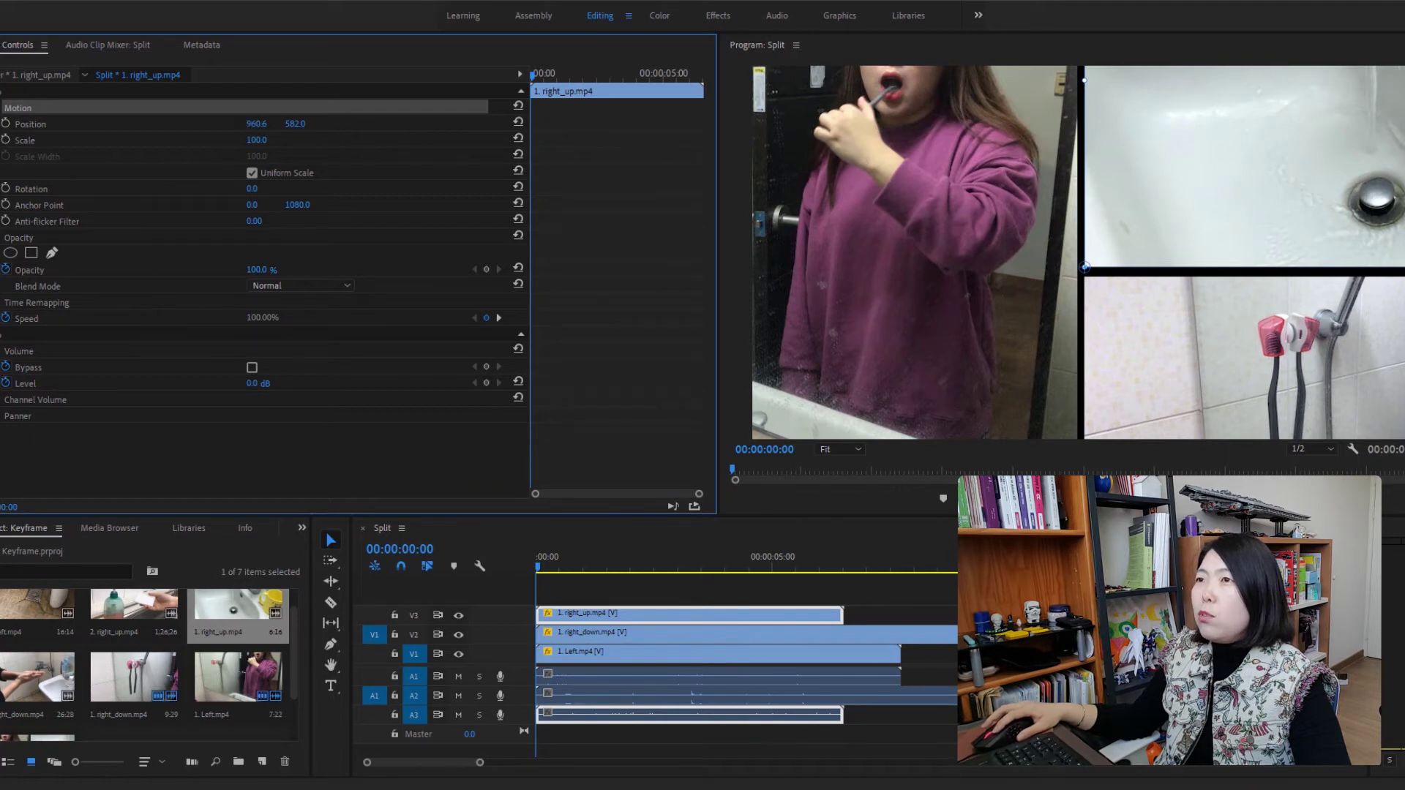
left_click(256, 124)
type("960")
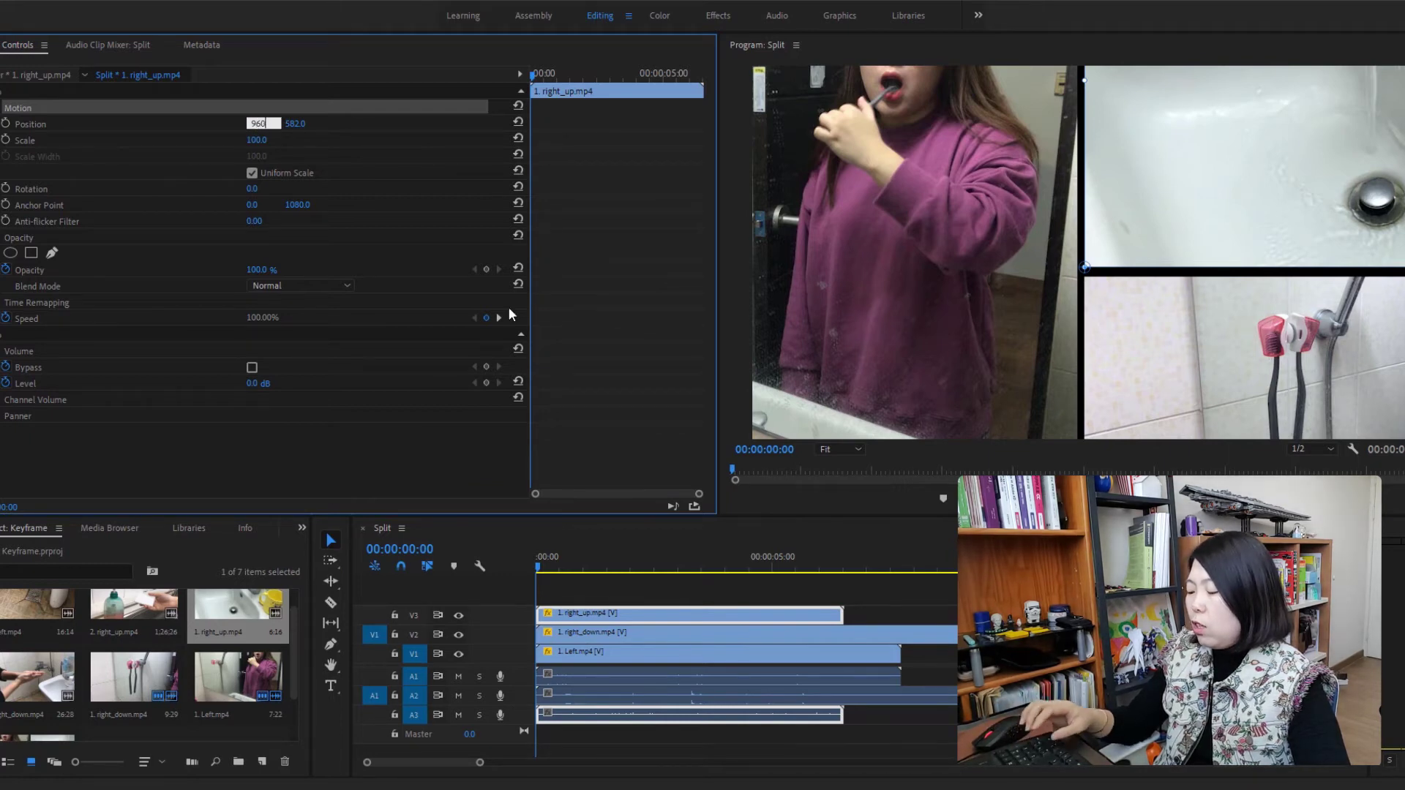
key("Return")
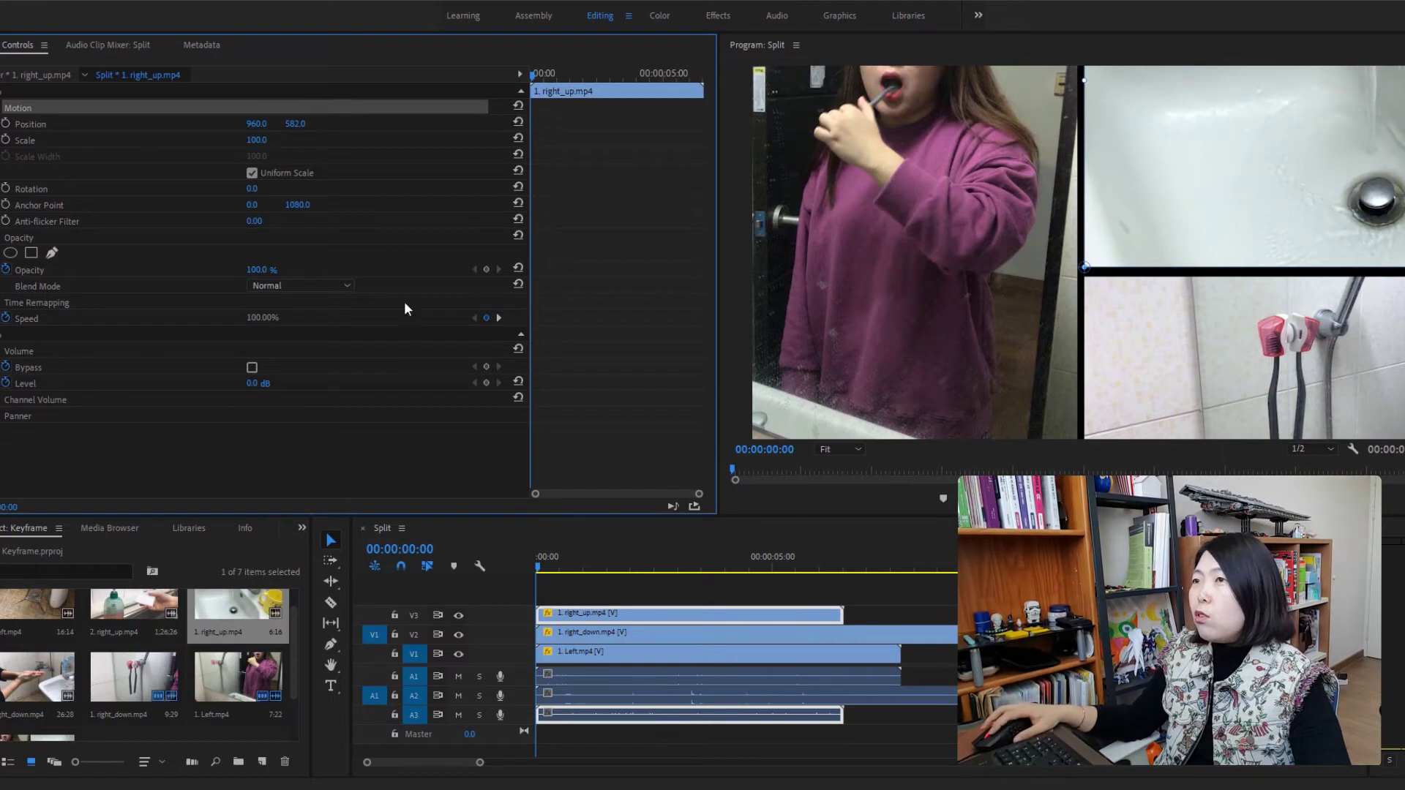
- Check the 1. right_down.mp4 clip's position and set the 1. right_up.mp4 clip's vertical position to 590
left_click(299, 124)
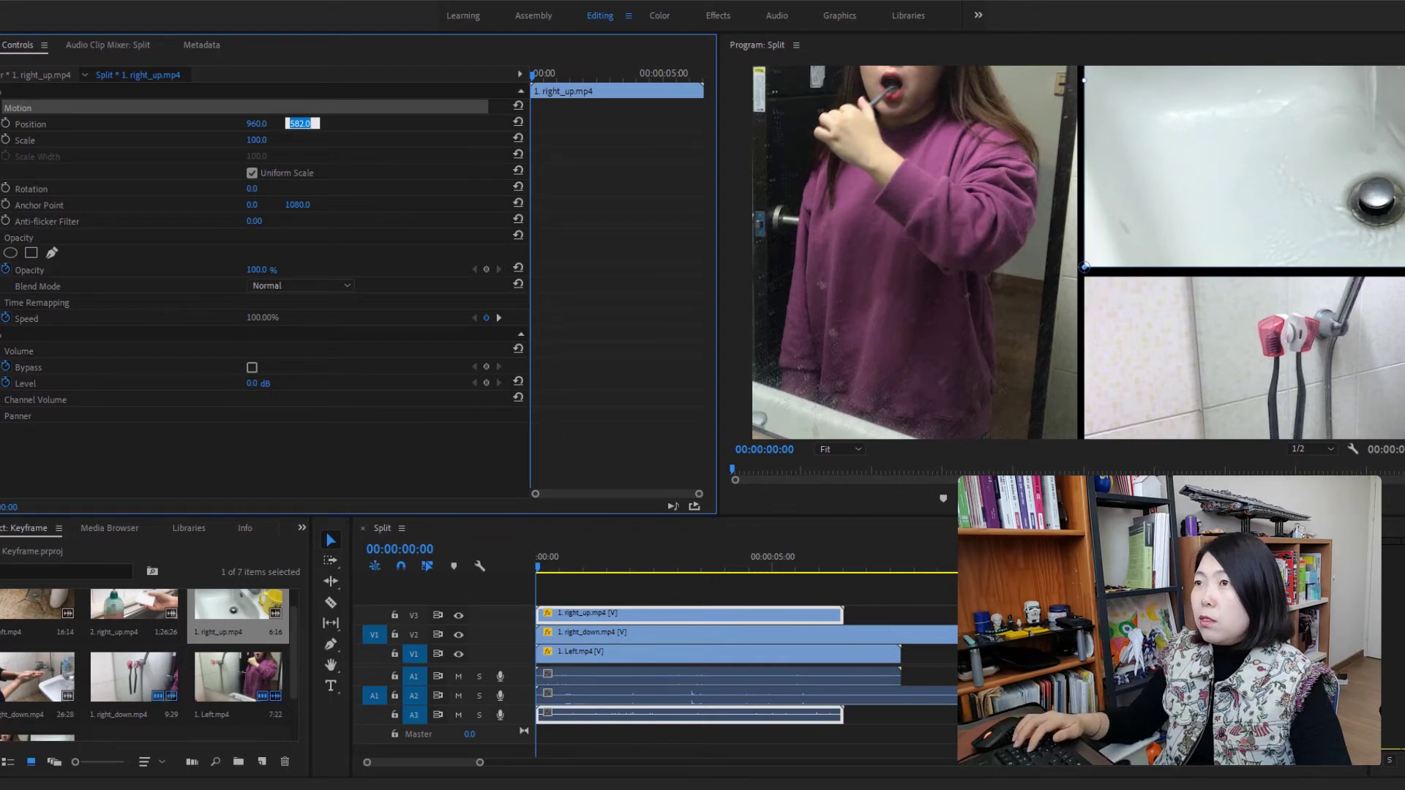
type("5")
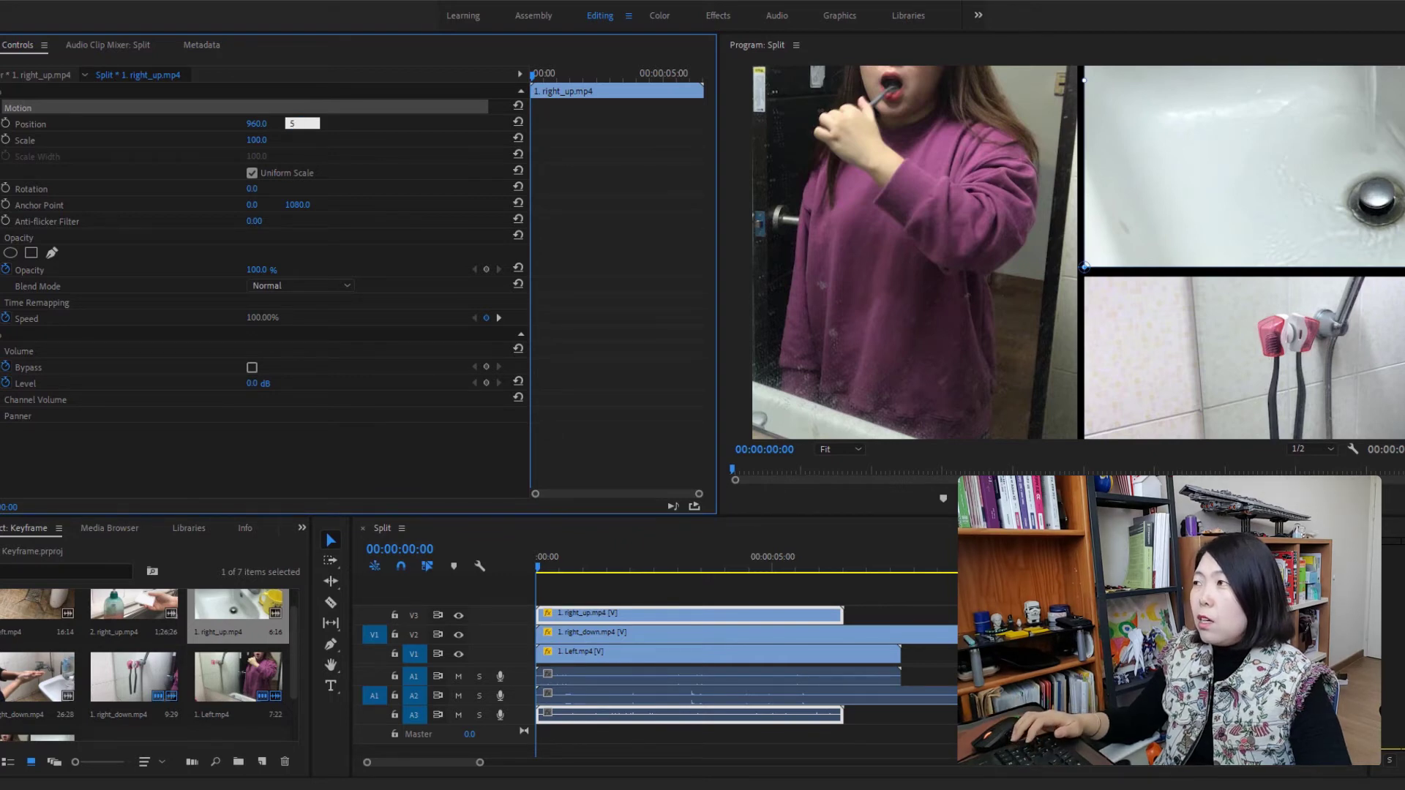
left_click(631, 640)
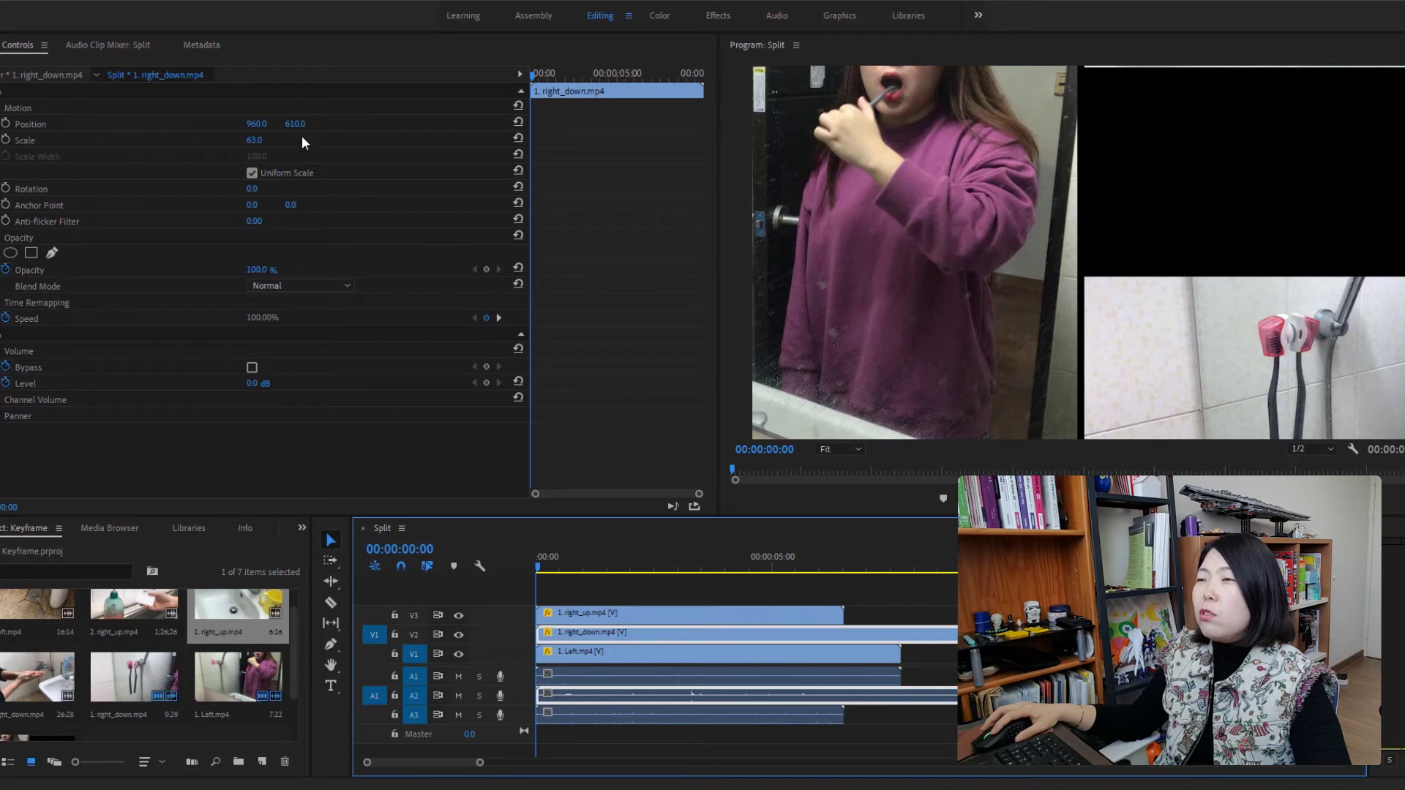
left_click(649, 616)
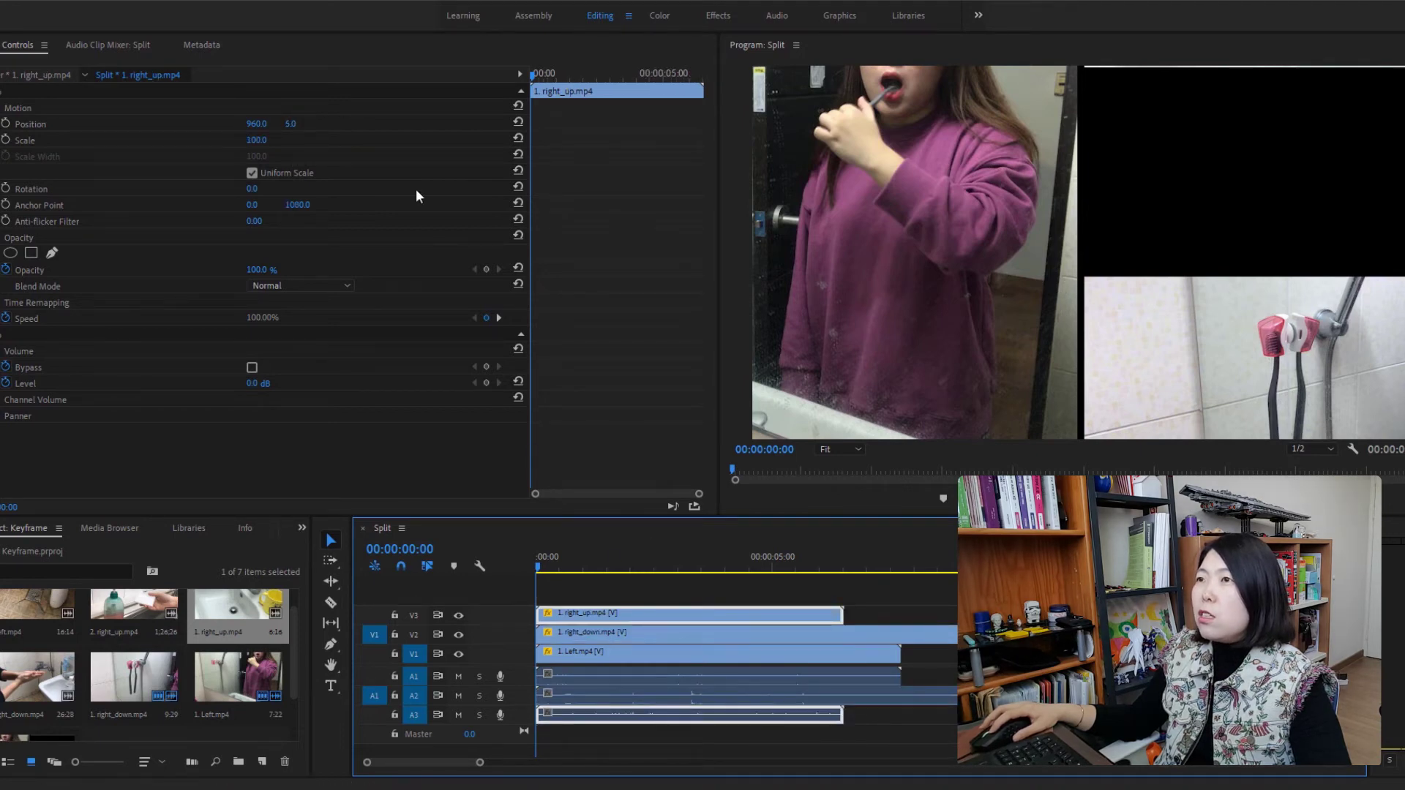
left_click(290, 123)
type("590")
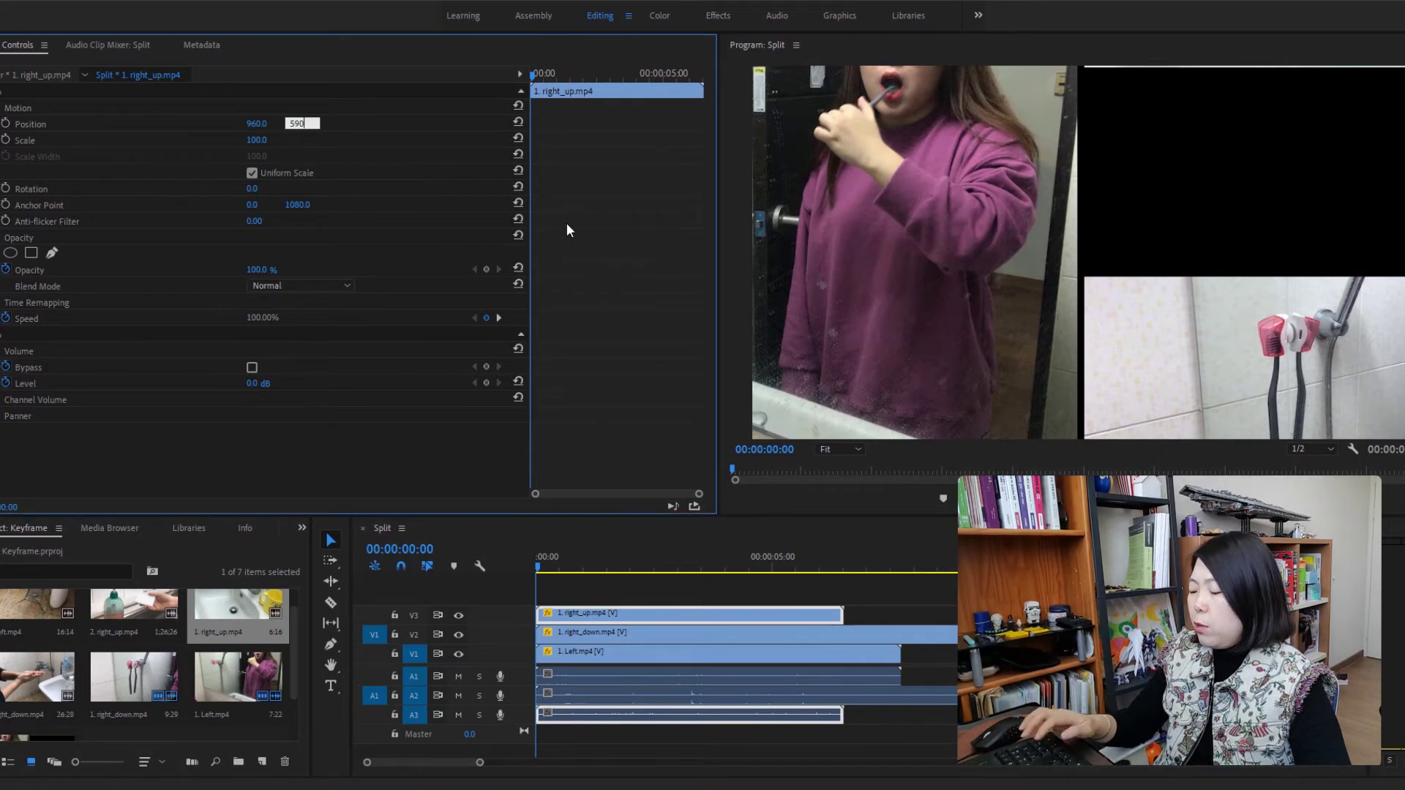
key("Return")
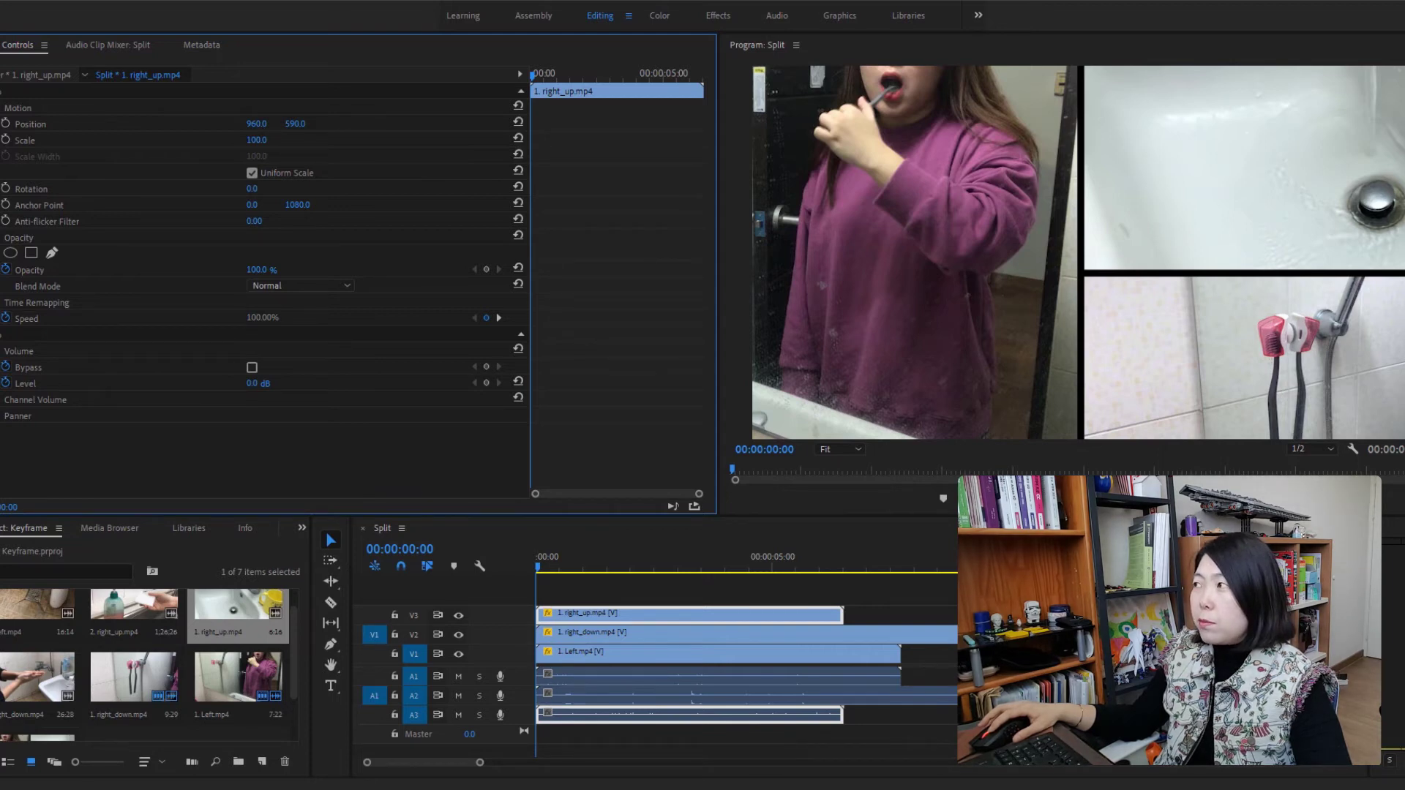
- Play the Split sequence to check how the 1. right_up.mp4 clip is framed at full scale
key("space")
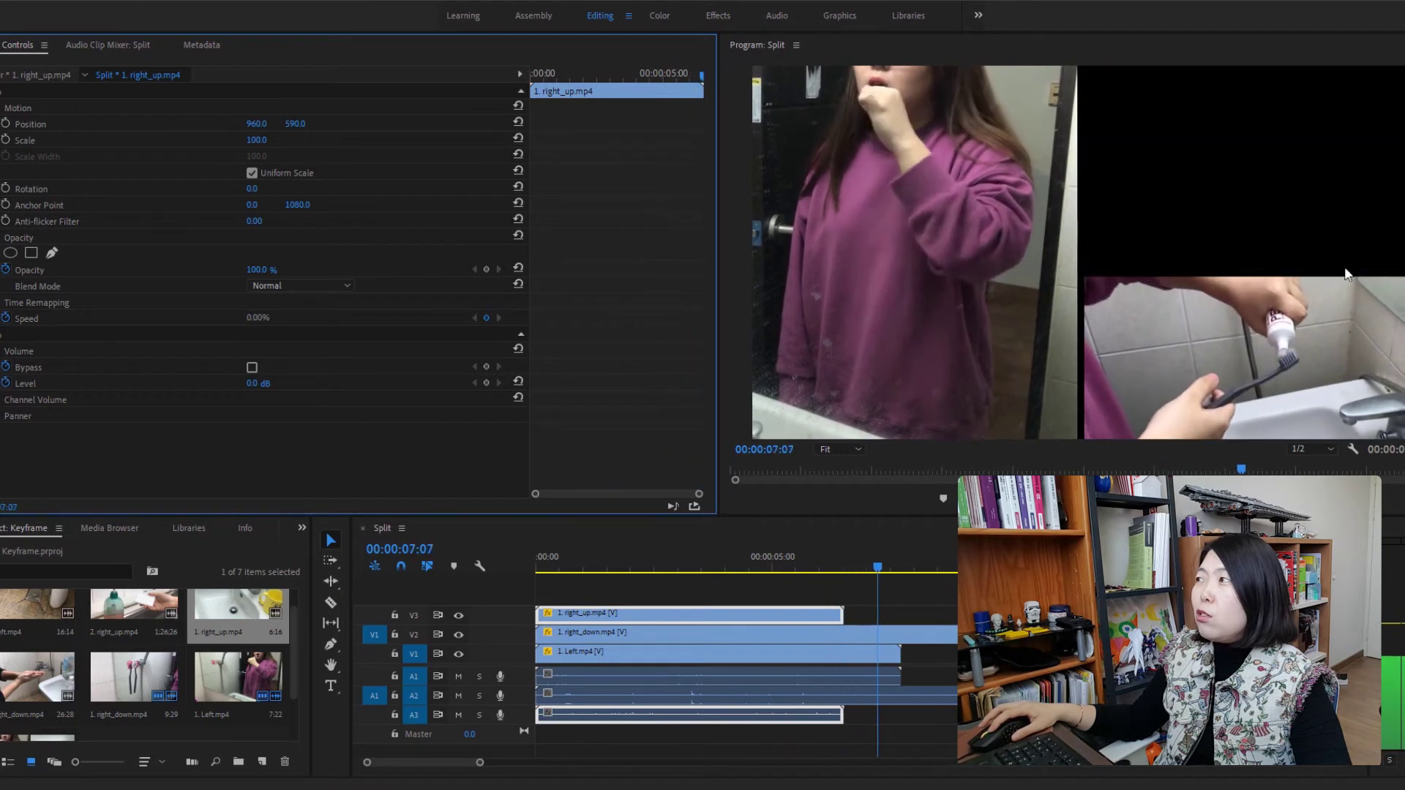
left_click(539, 562)
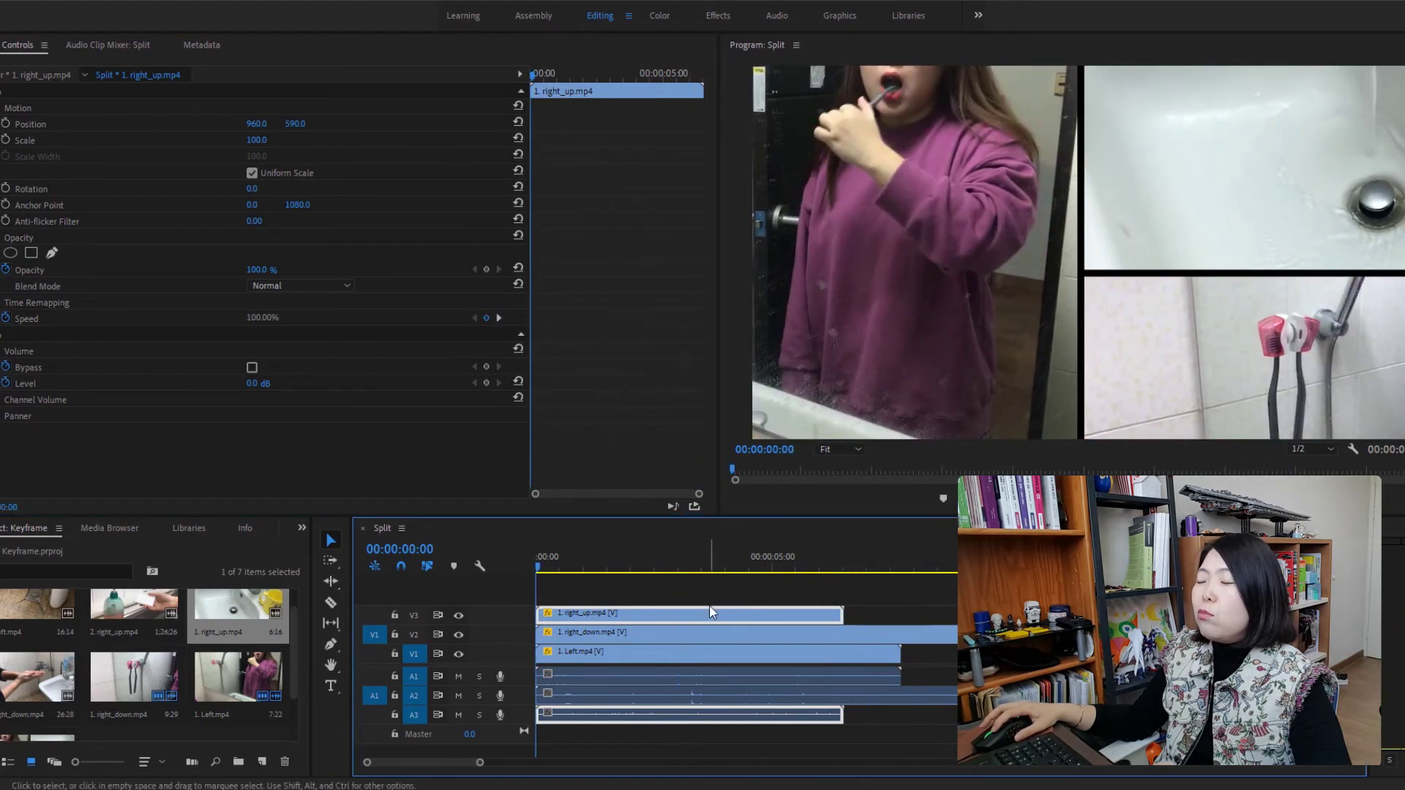
key("space")
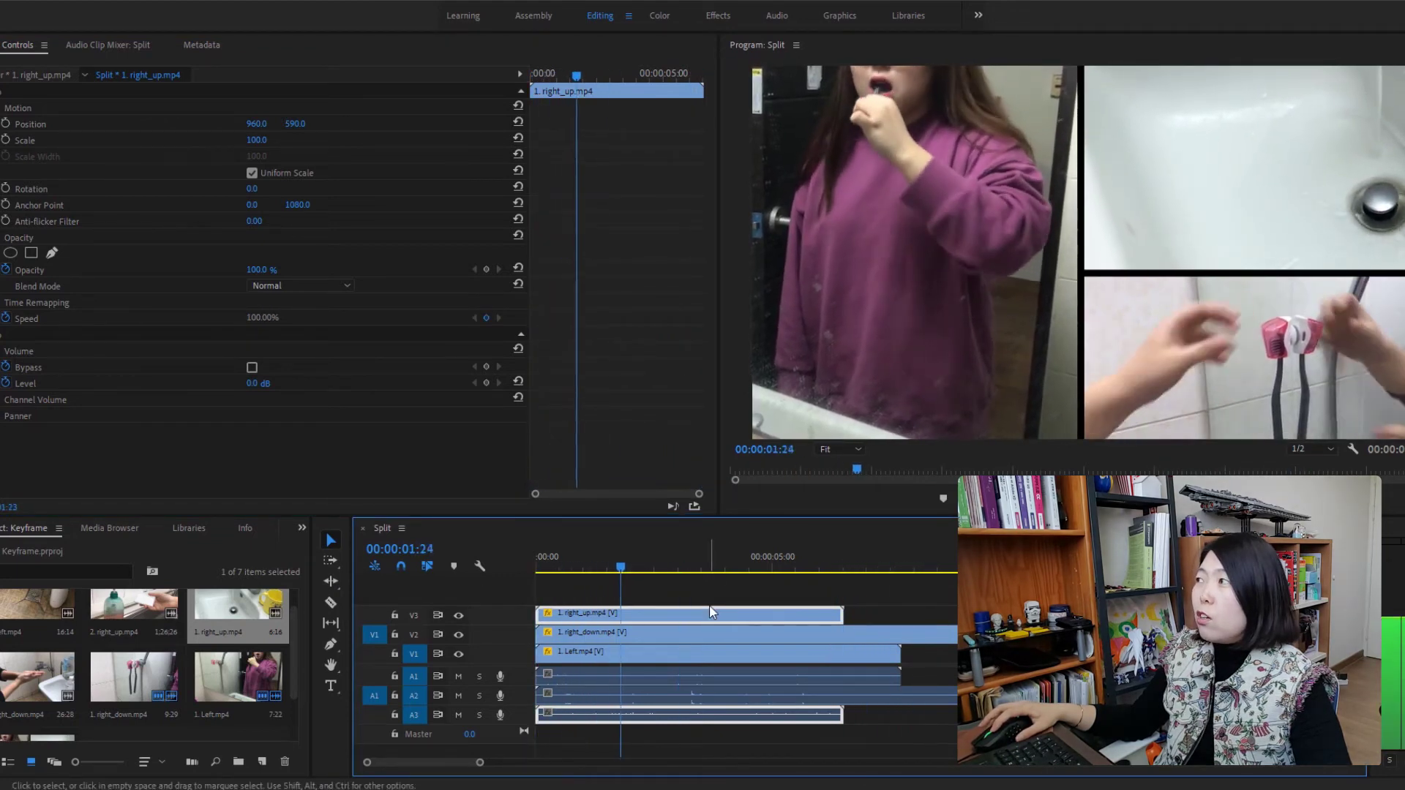
key("space")
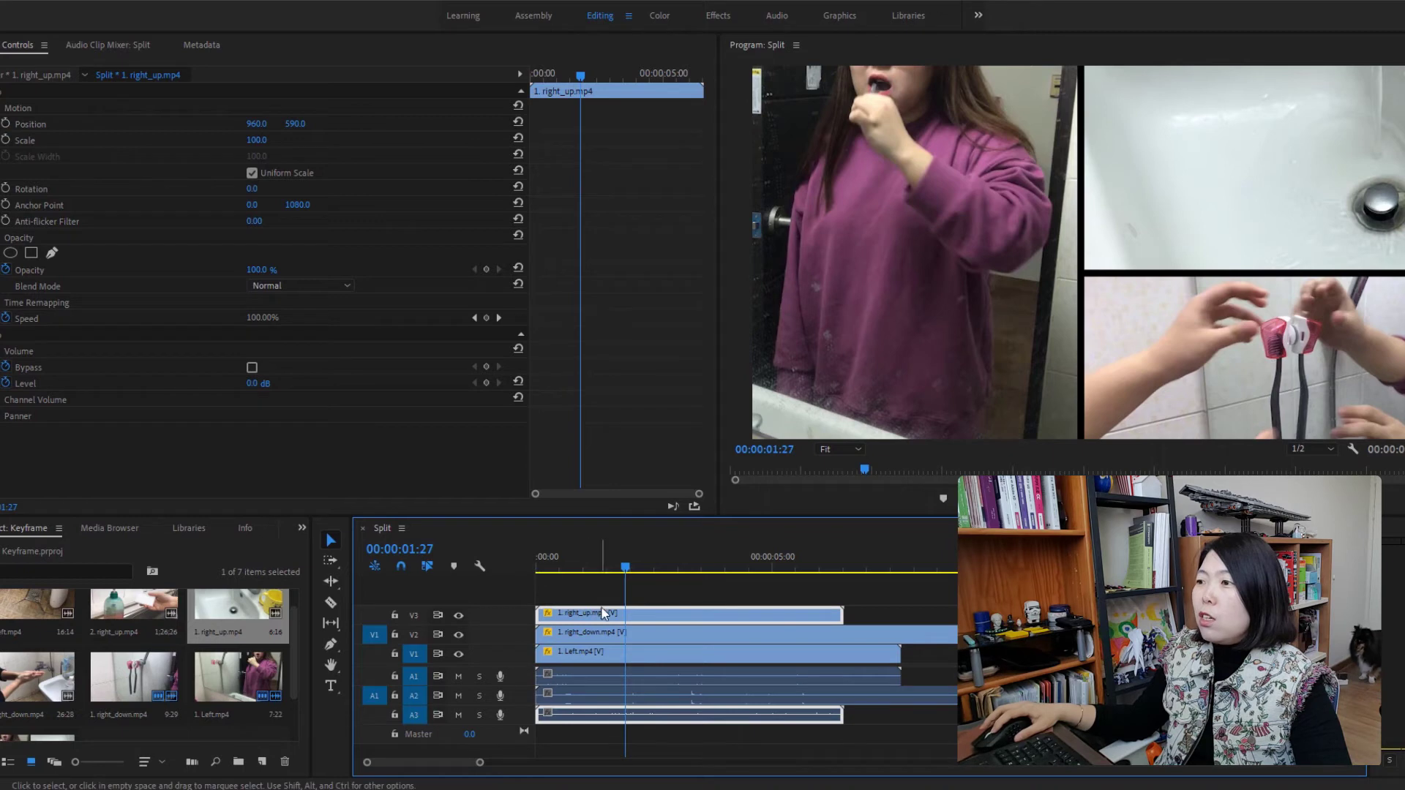
- Reduce the 1. right_up.mp4 clip's scale to 60
left_click(254, 146)
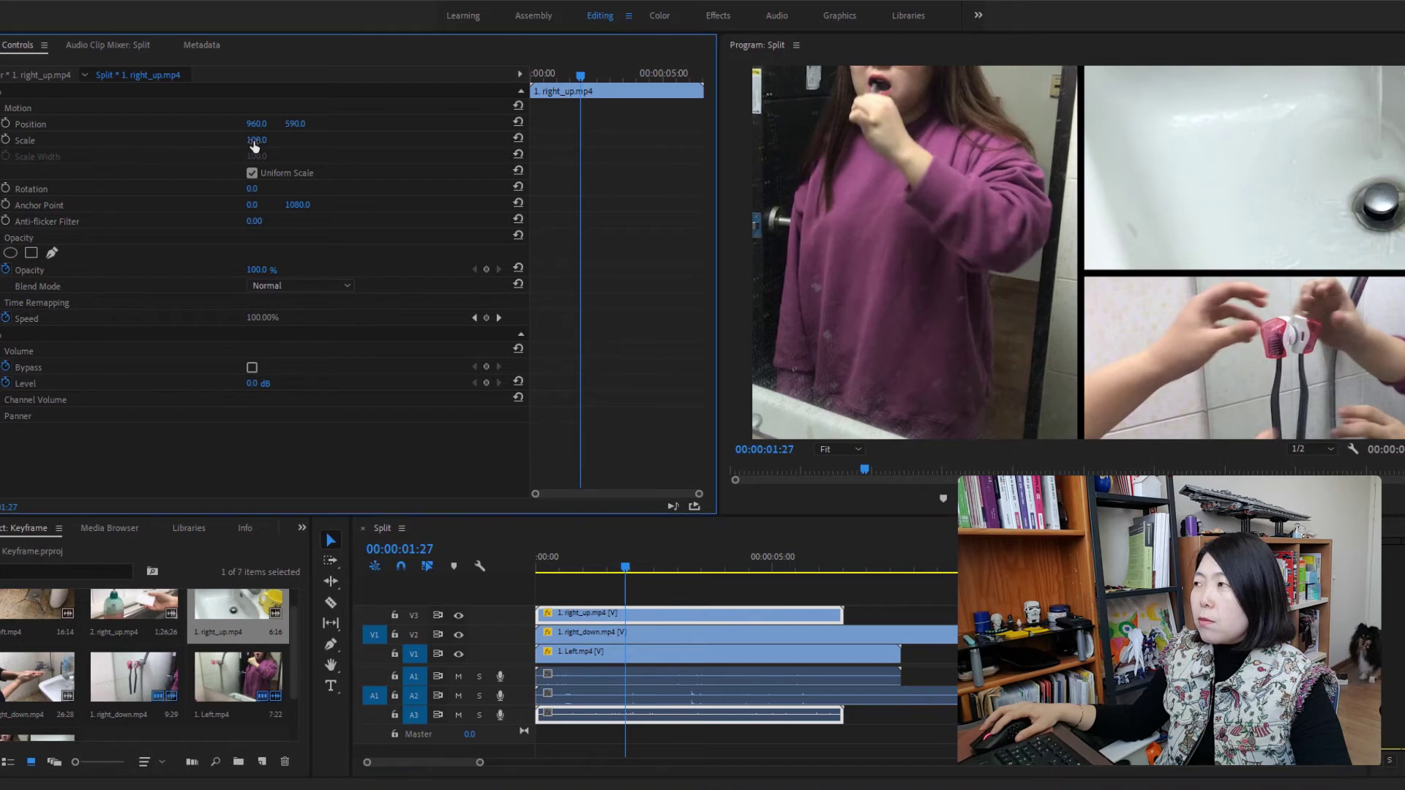
left_click_drag(256, 140, 236, 140)
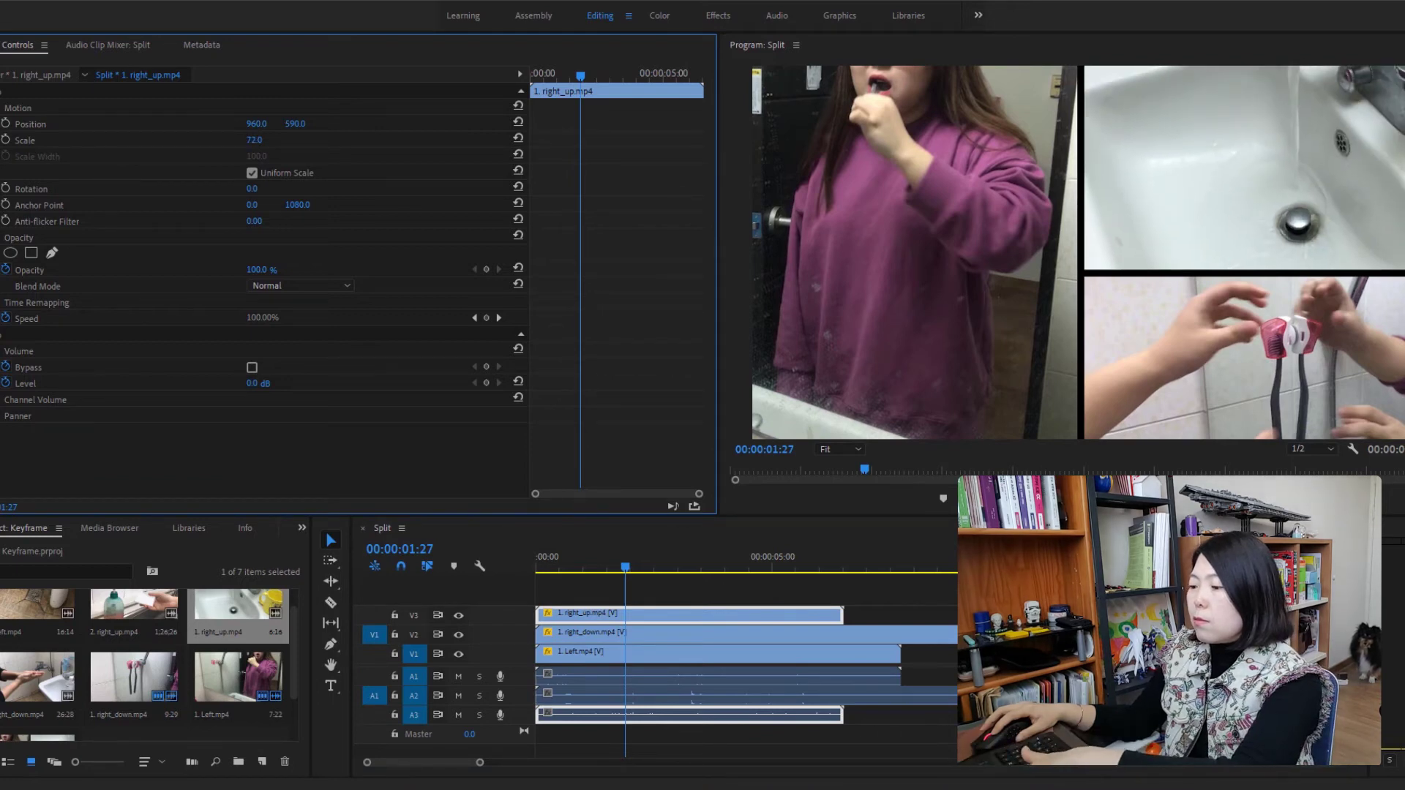
left_click_drag(254, 139, 245, 139)
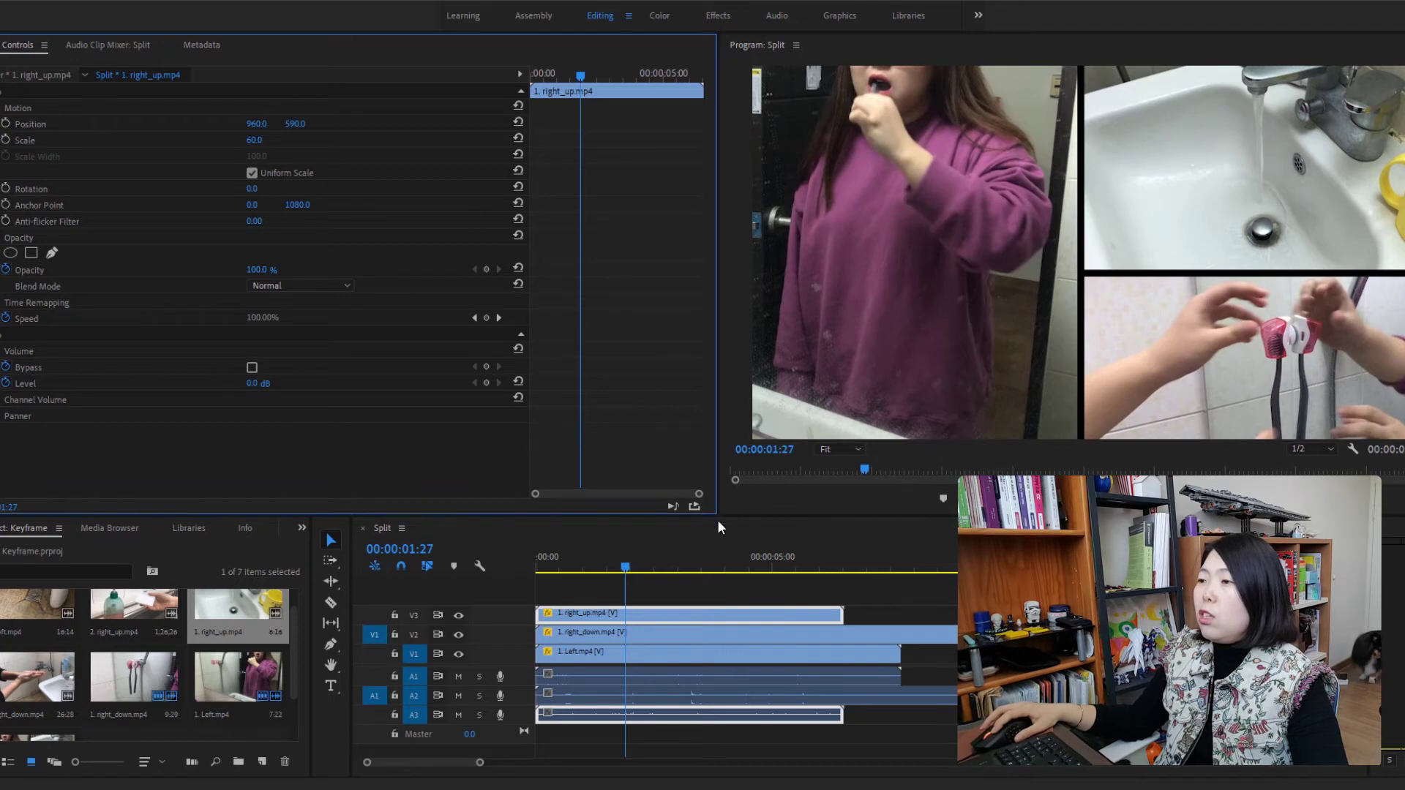
- Play the finished three-clip split screen from the beginning and return the playhead to the sequence start
left_click(547, 563)
key("space")
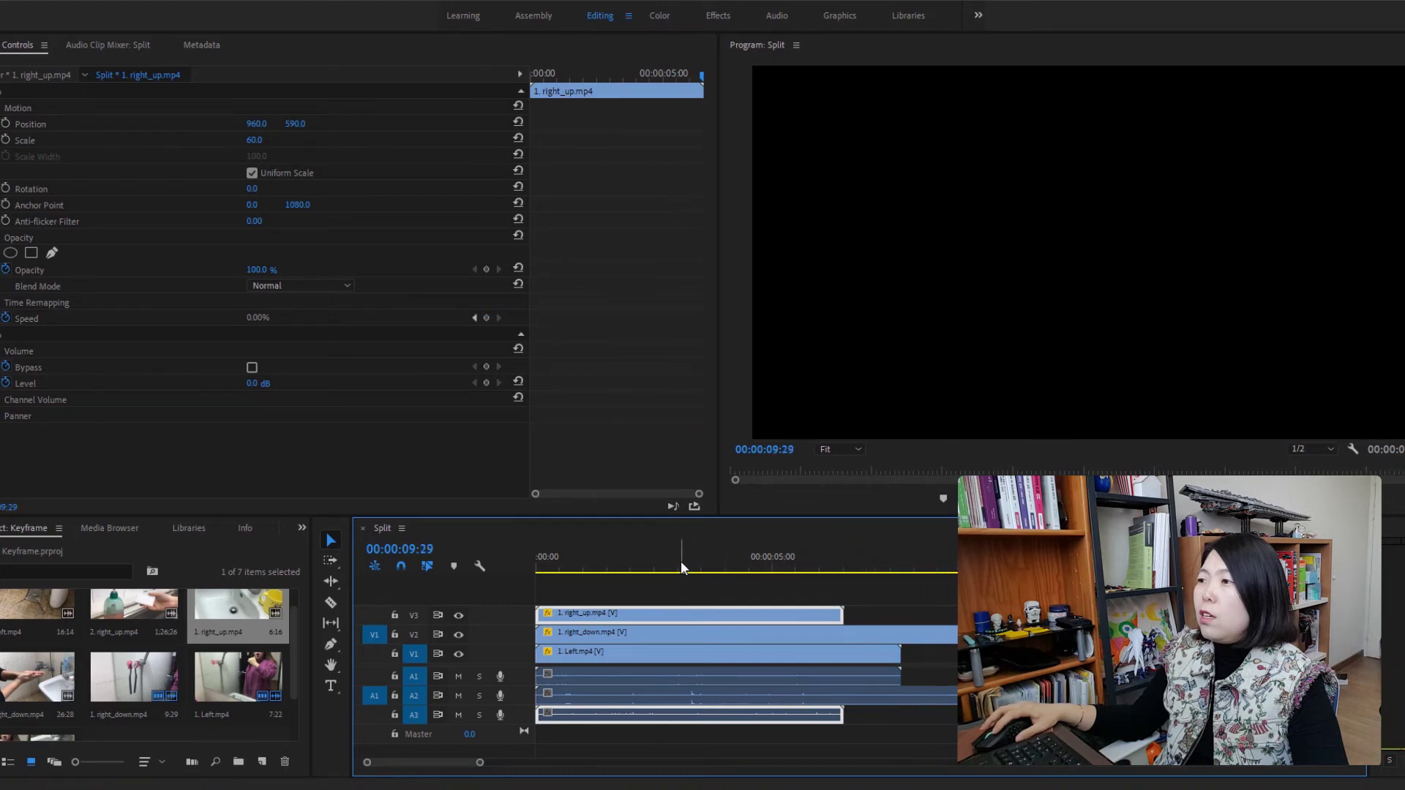
left_click_drag(680, 561, 515, 563)
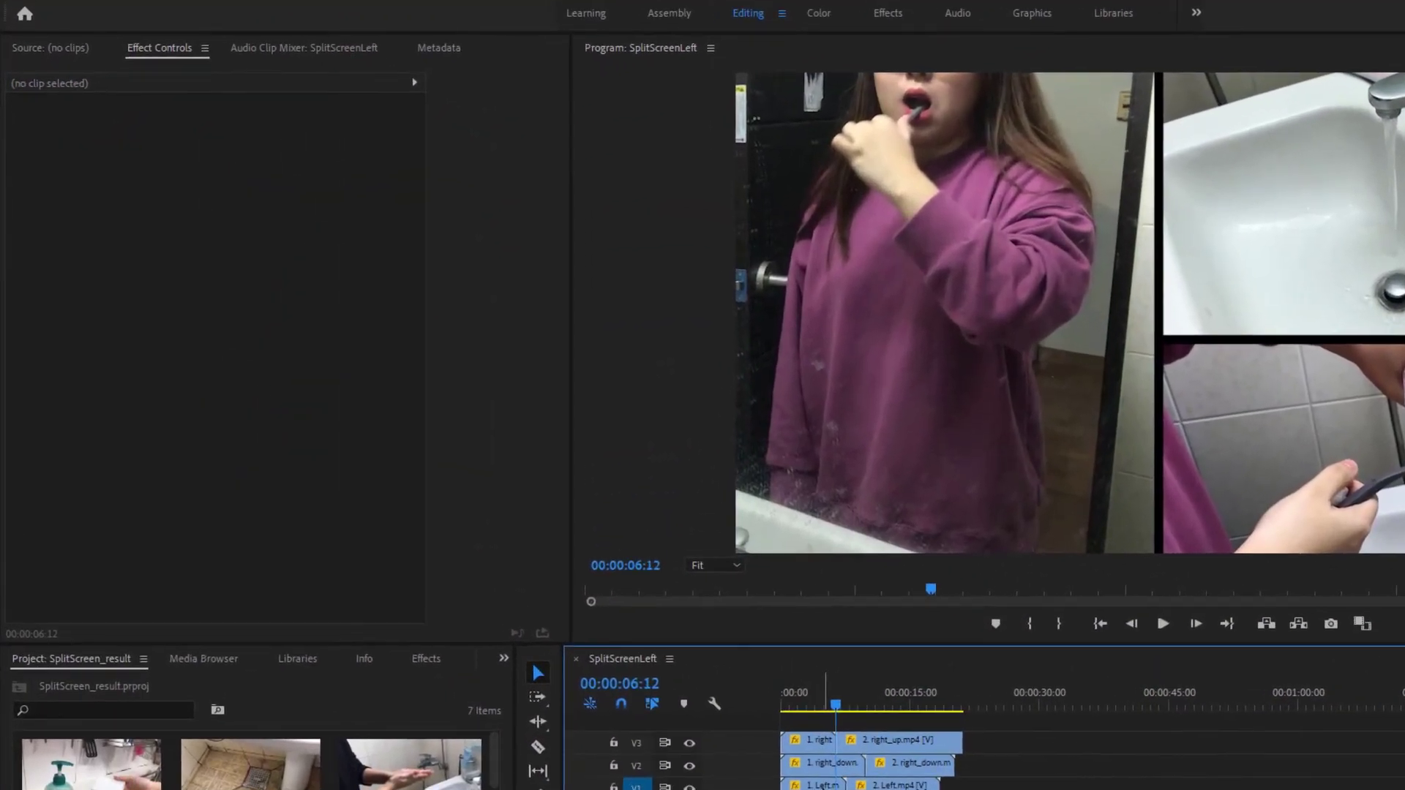
- Examine the position, scale and anchor point of the three first clips in the SplitScreenLeft sequence, showing each one's Motion anchor in the preview
left_click(659, 672)
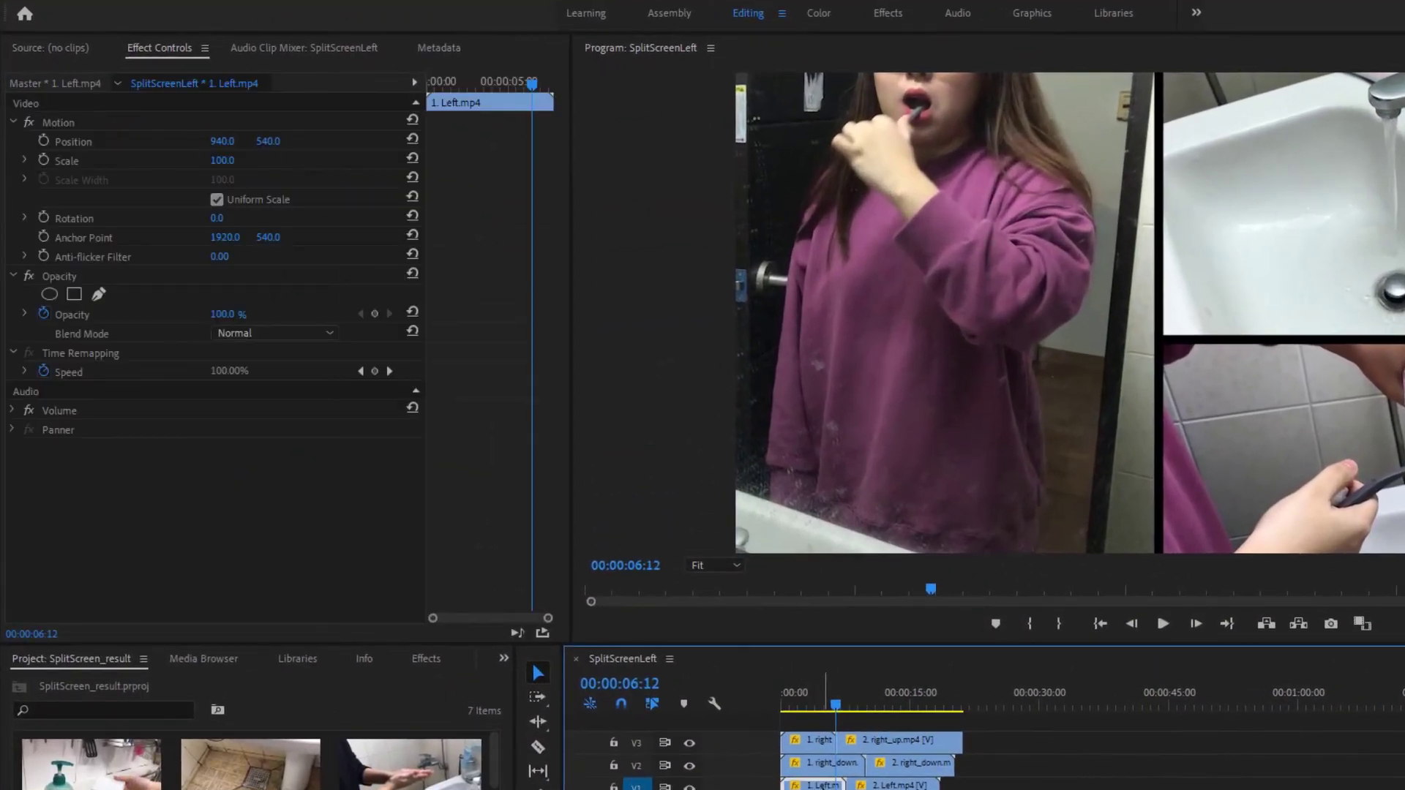
left_click(64, 123)
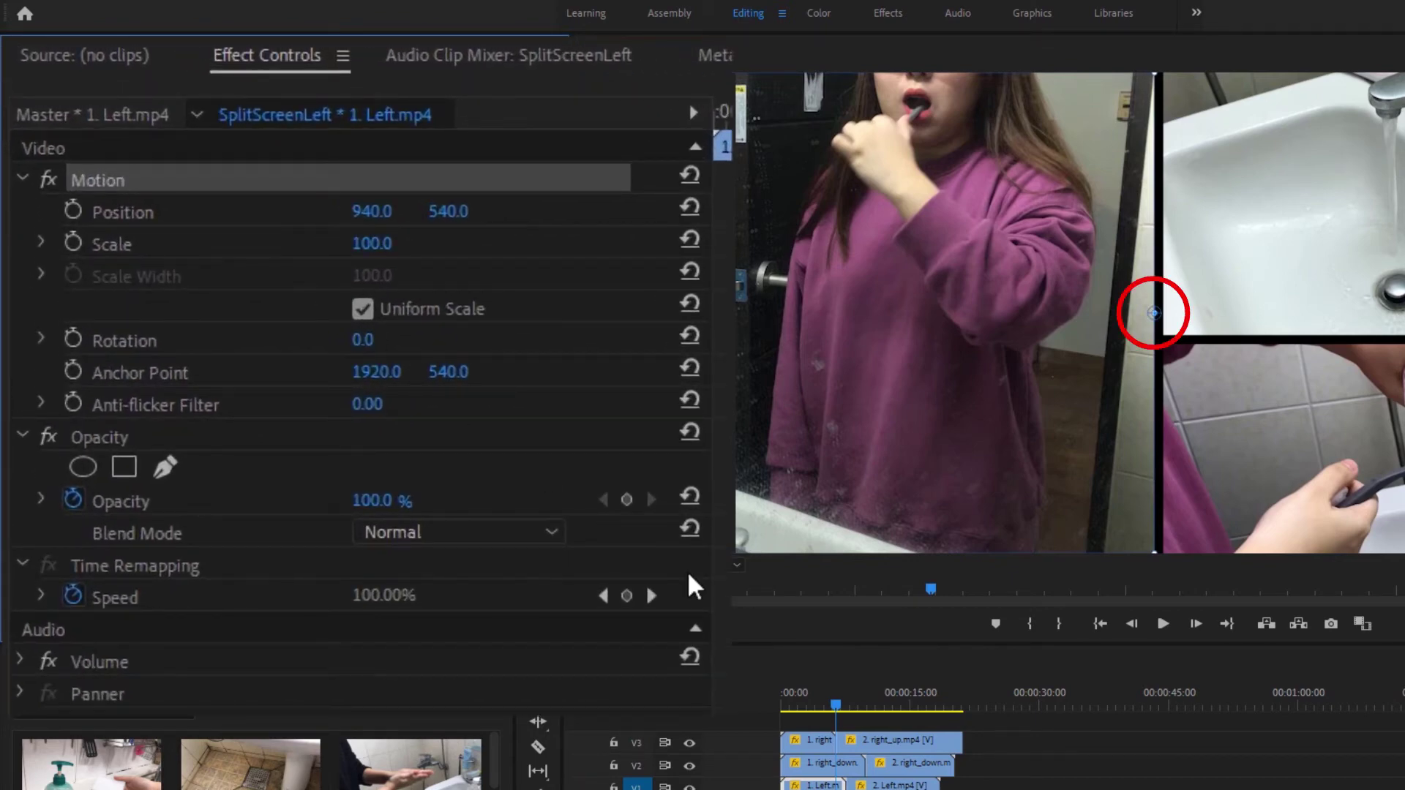
left_click(847, 765)
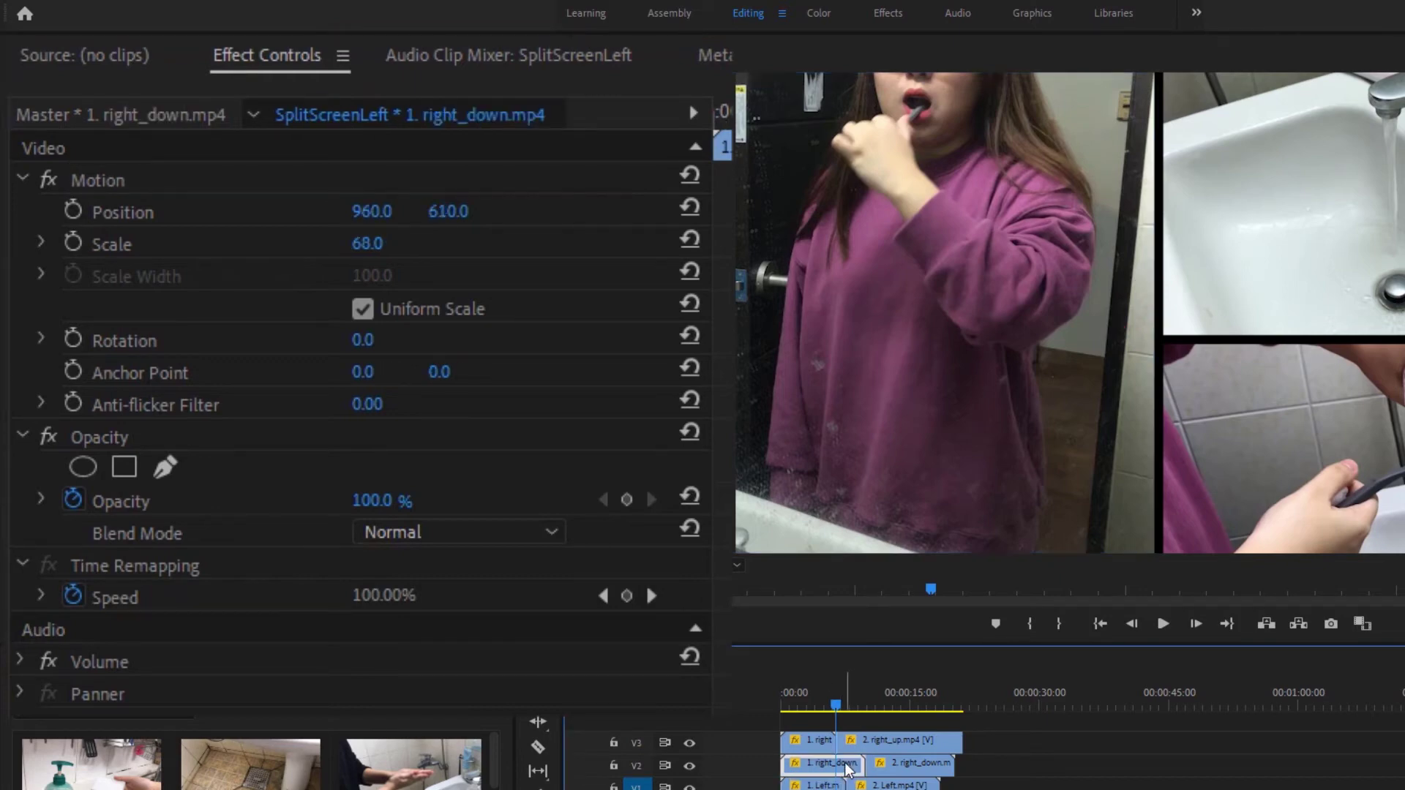
left_click(147, 181)
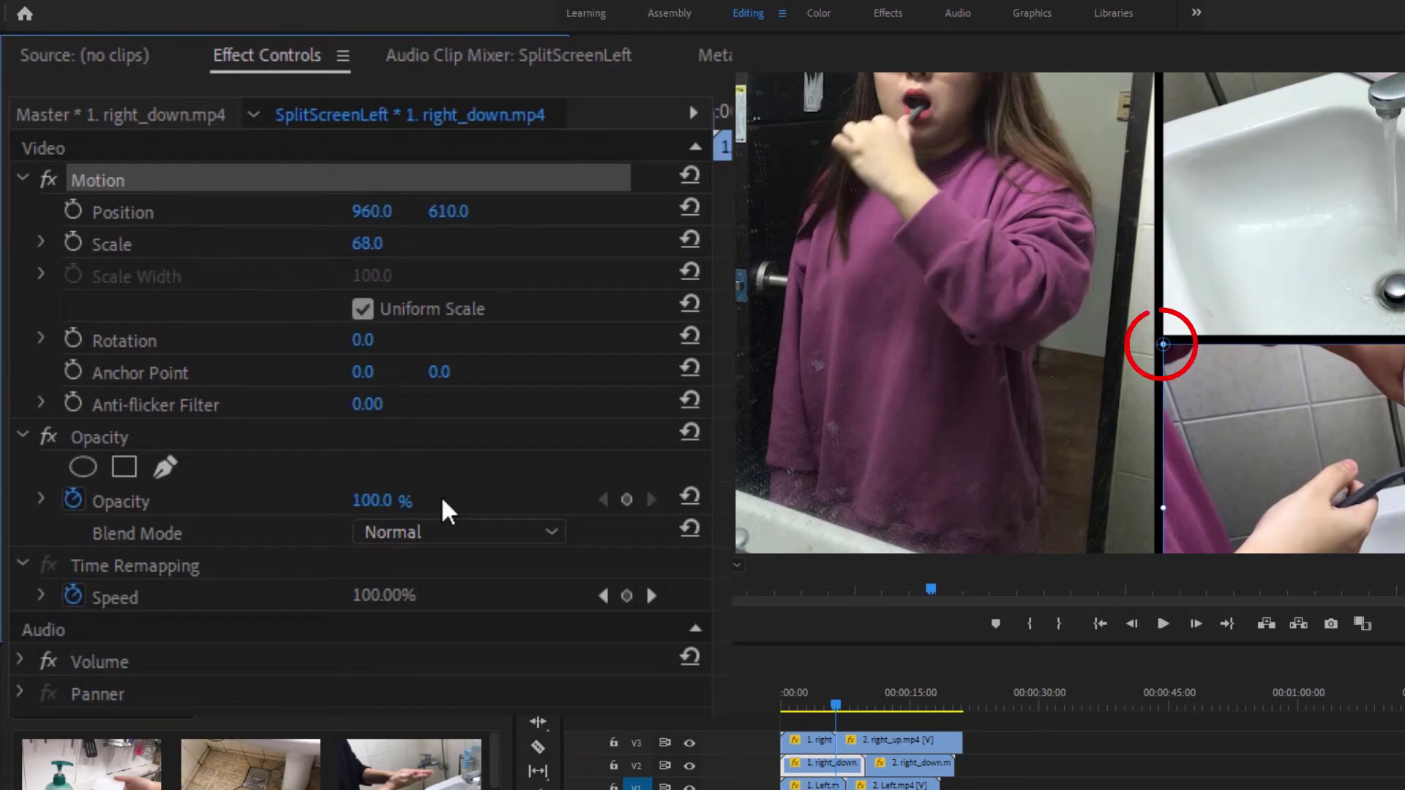
left_click(811, 747)
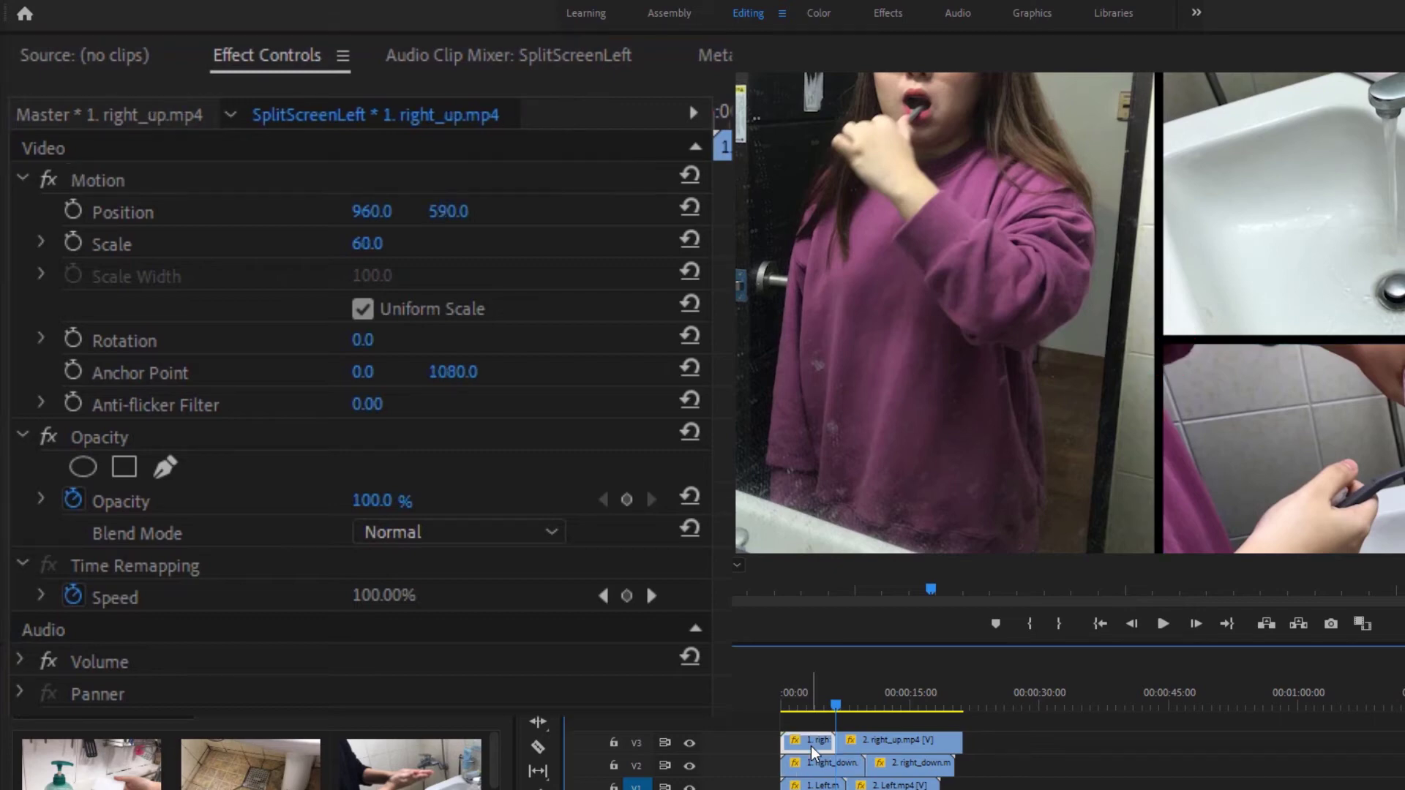
left_click(180, 174)
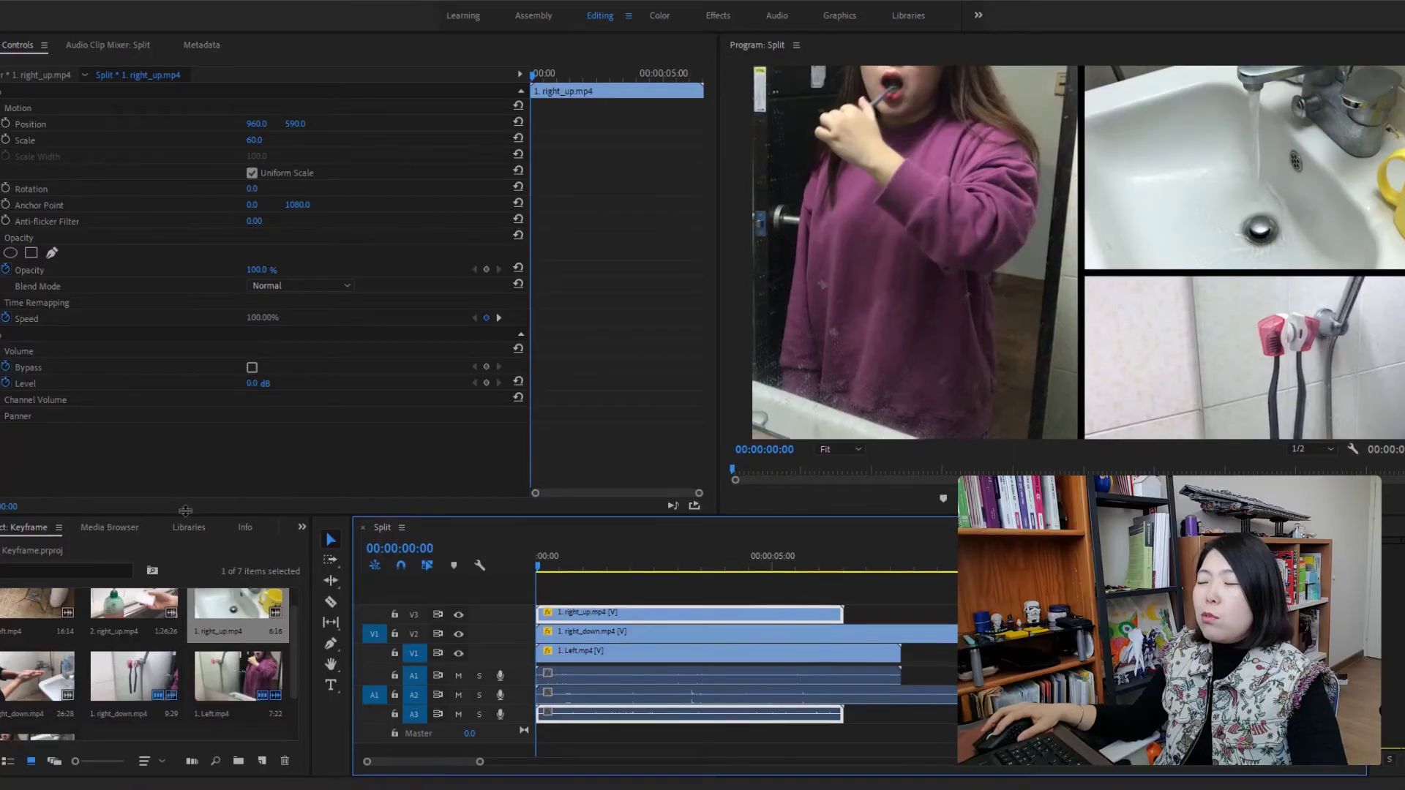
- Place 2. Left.mp4 on track V1 directly after the 1. Left.mp4 clip in the Split sequence
left_click_drag(178, 517, 179, 480)
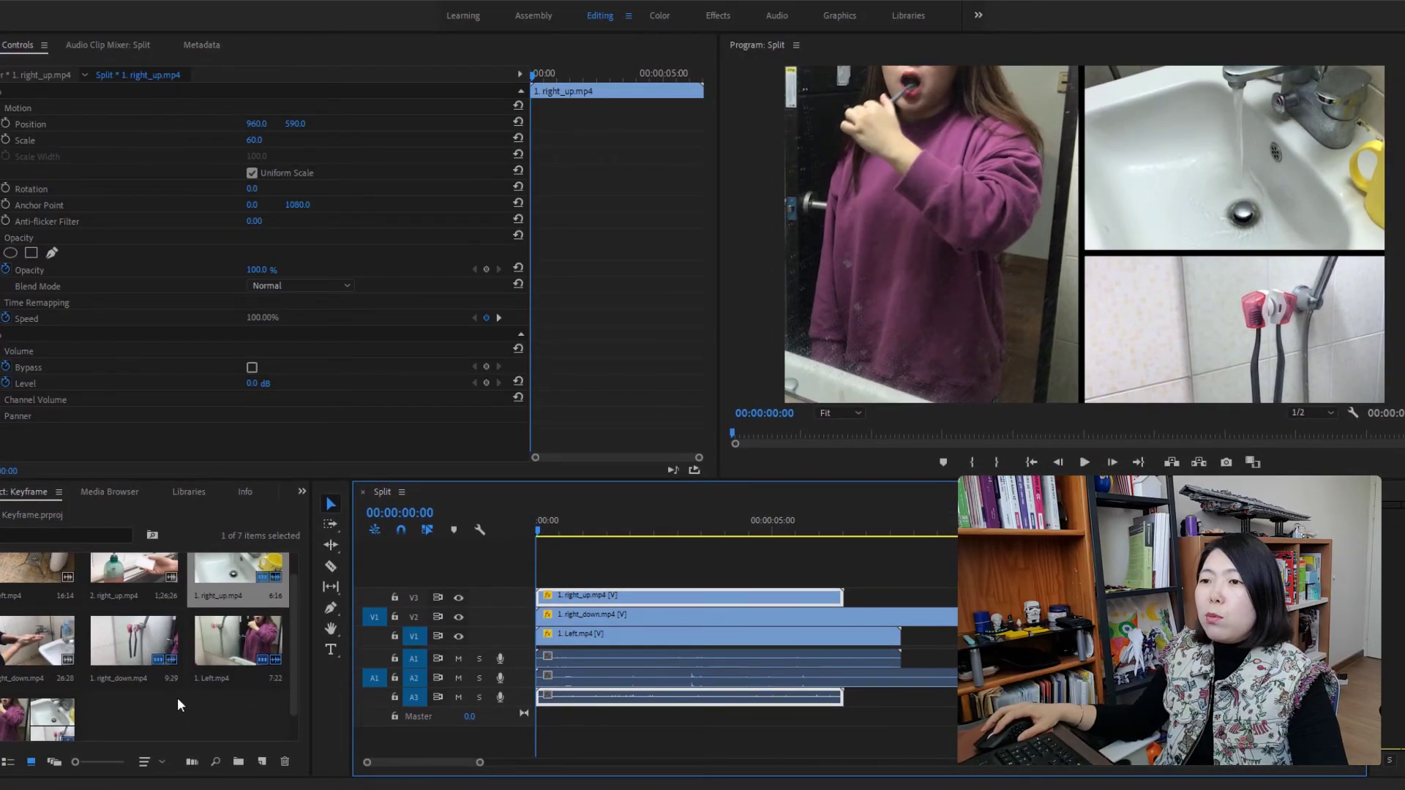
left_click(24, 558)
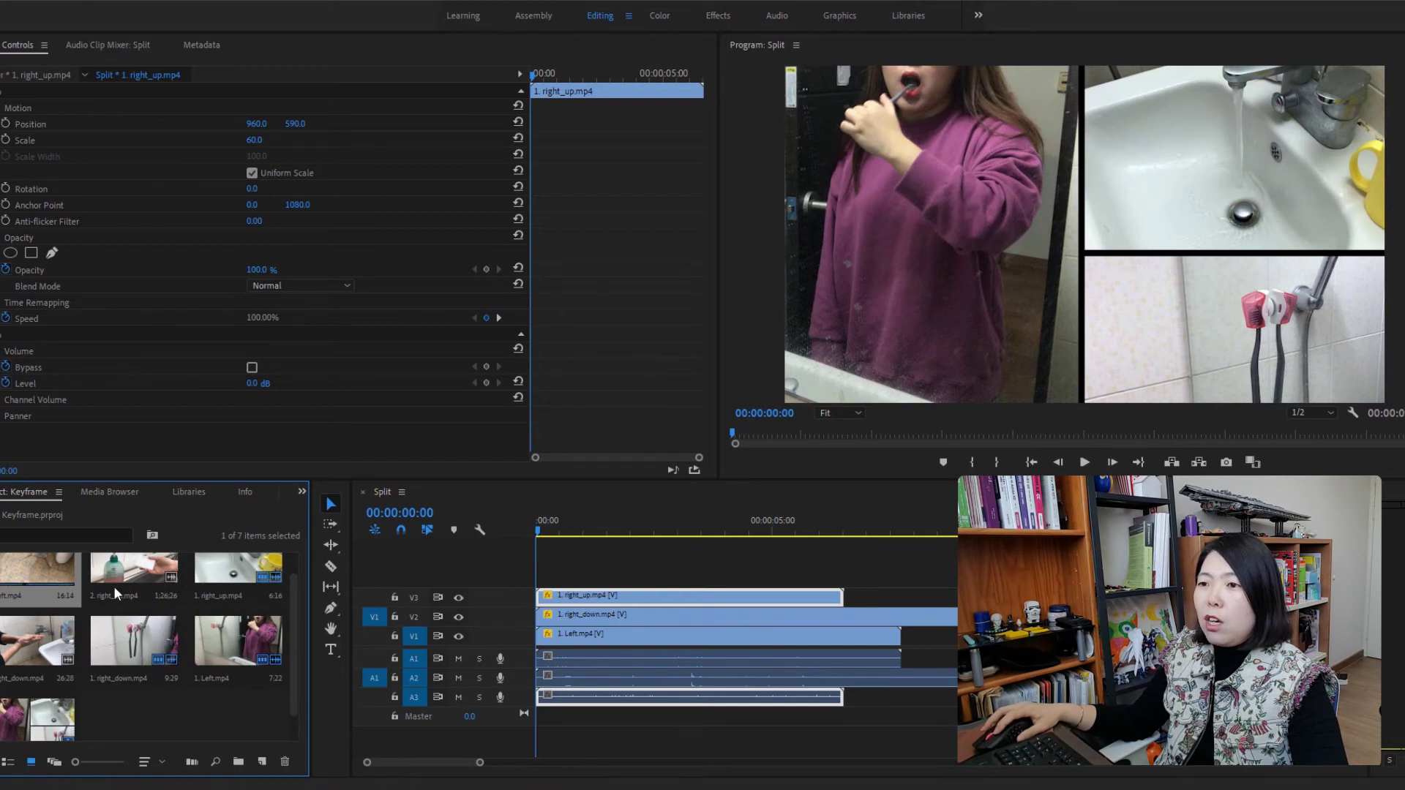
key("ctrl+s")
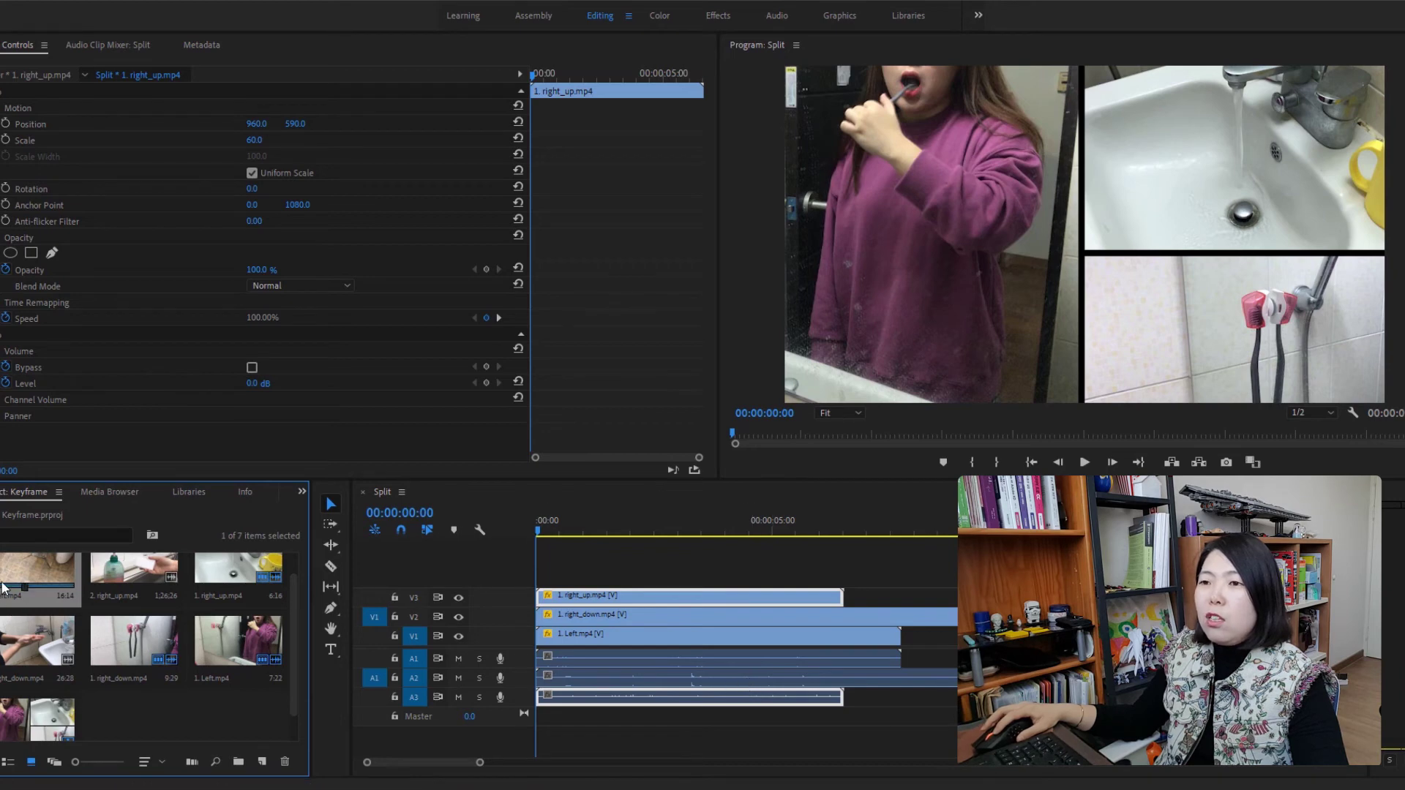
left_click_drag(3, 587, 910, 667)
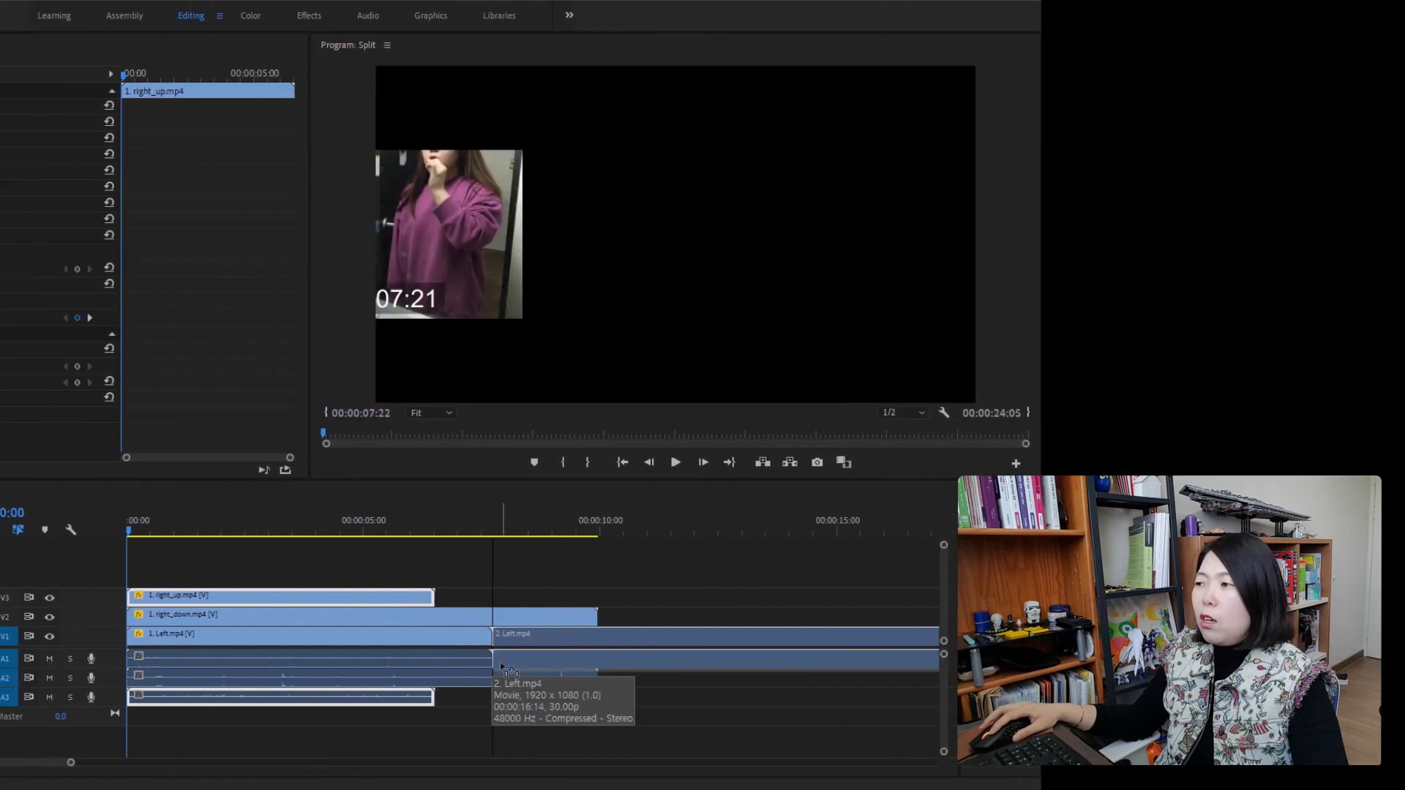
left_click_drag(502, 667, 503, 669)
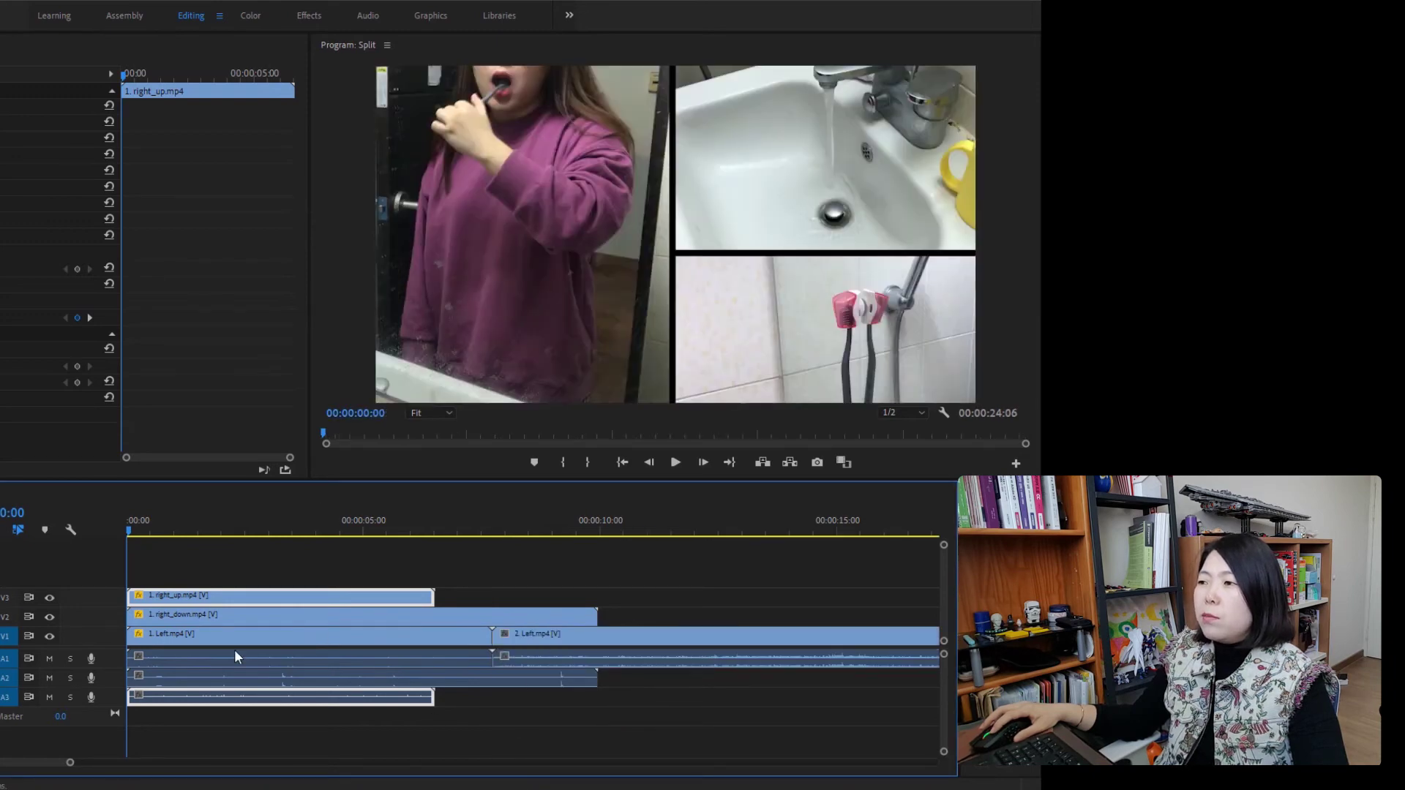
- Copy the 1. Left.mp4 clip and paste its attributes, including Motion, Opacity and Time Remapping, onto the 2. Left.mp4 clip
left_click(206, 643)
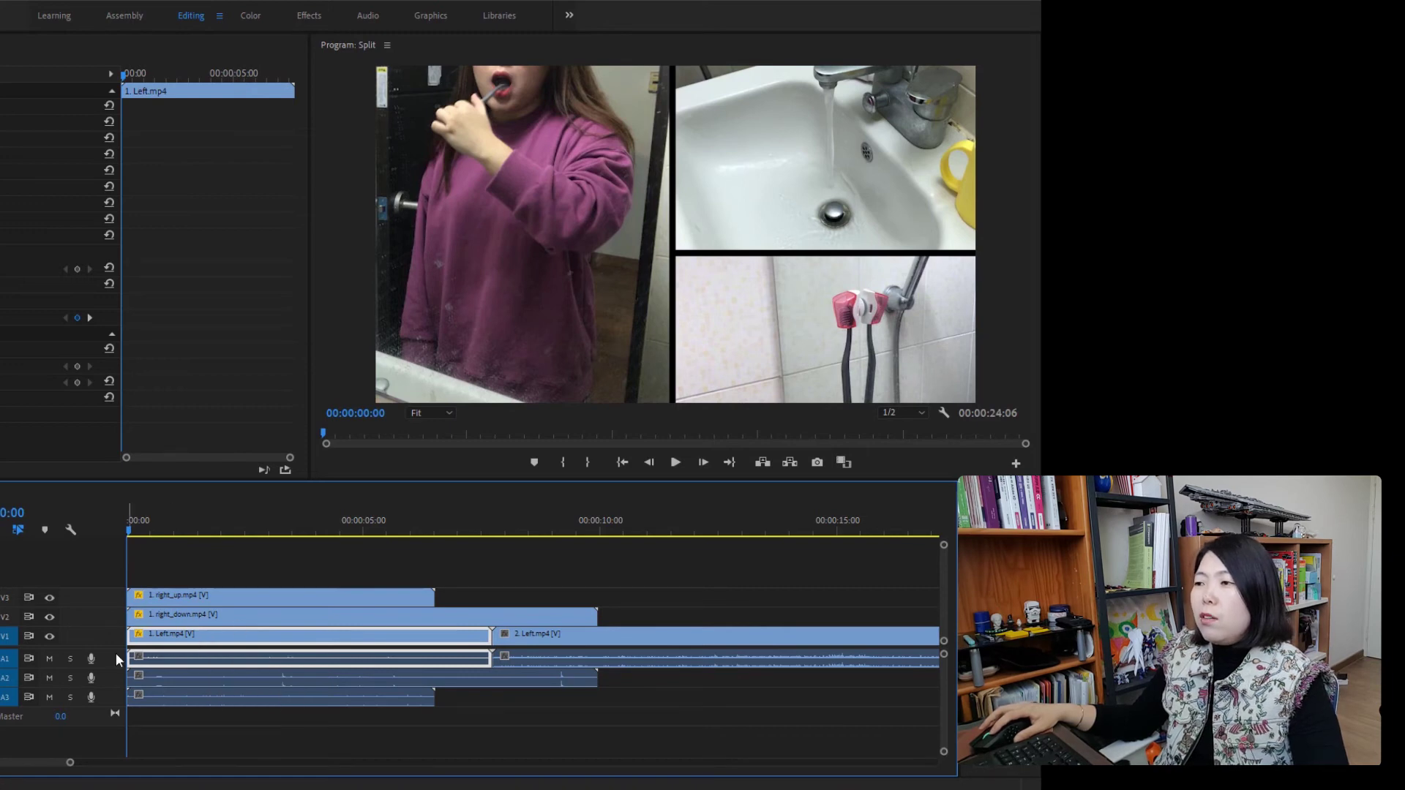
left_click(570, 633)
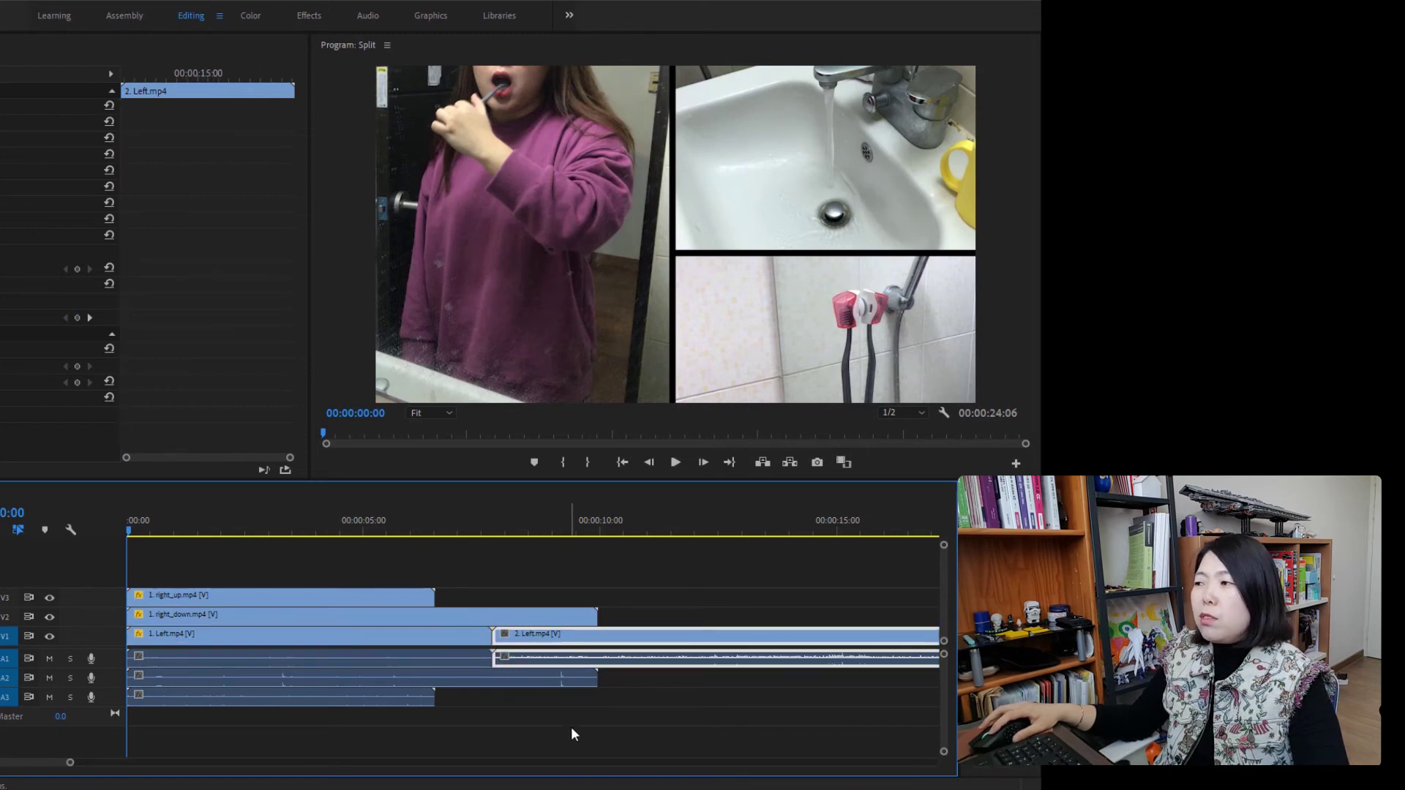
left_click(242, 638)
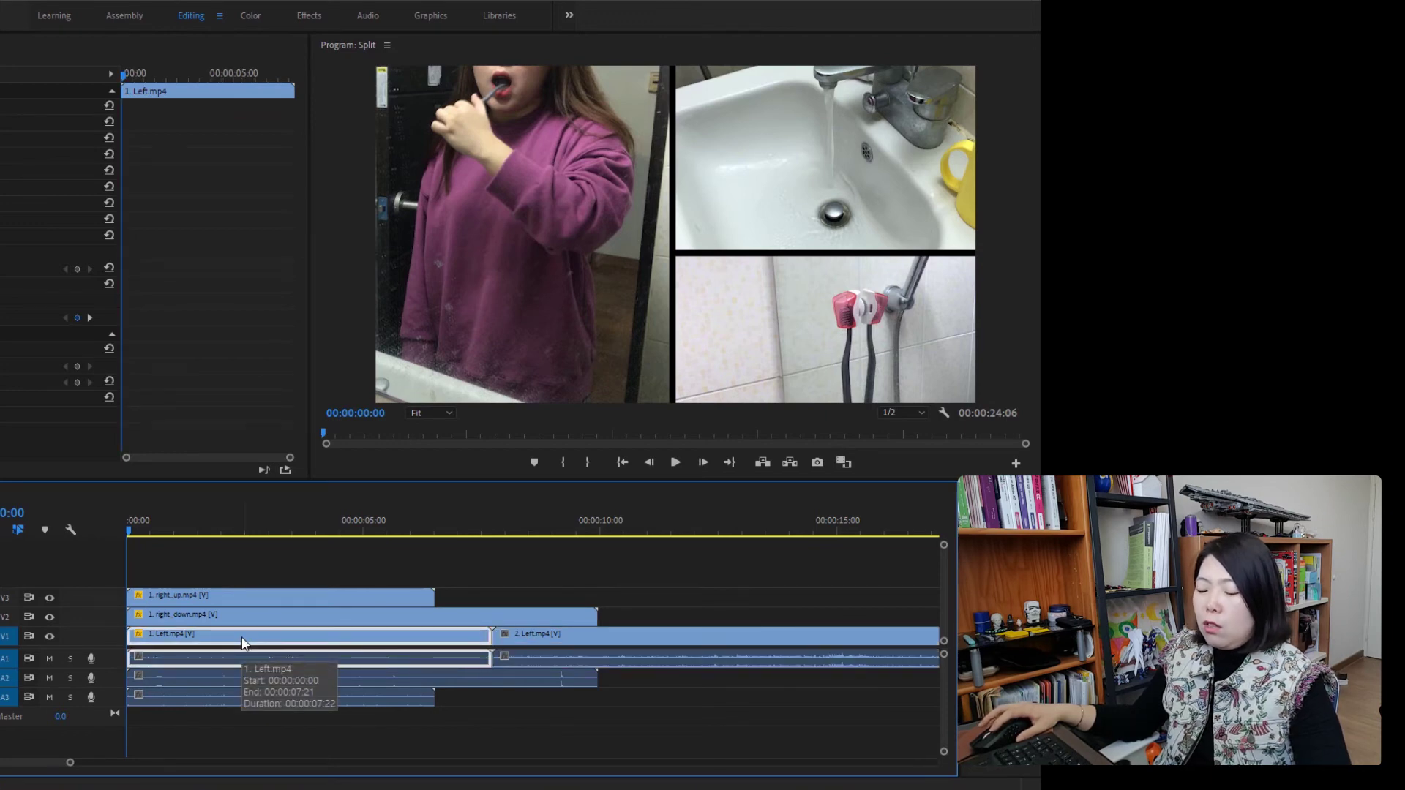
right_click(241, 638)
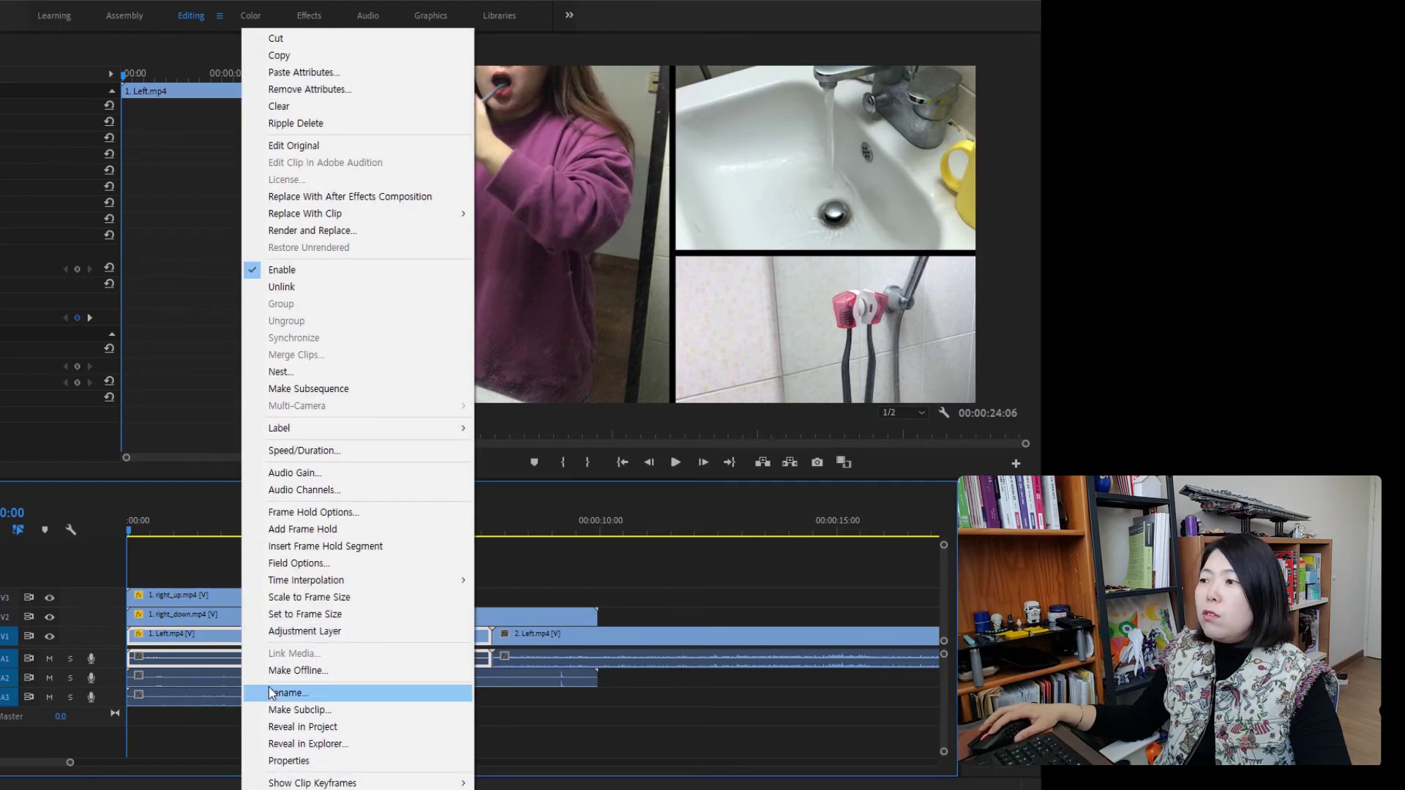
left_click(288, 56)
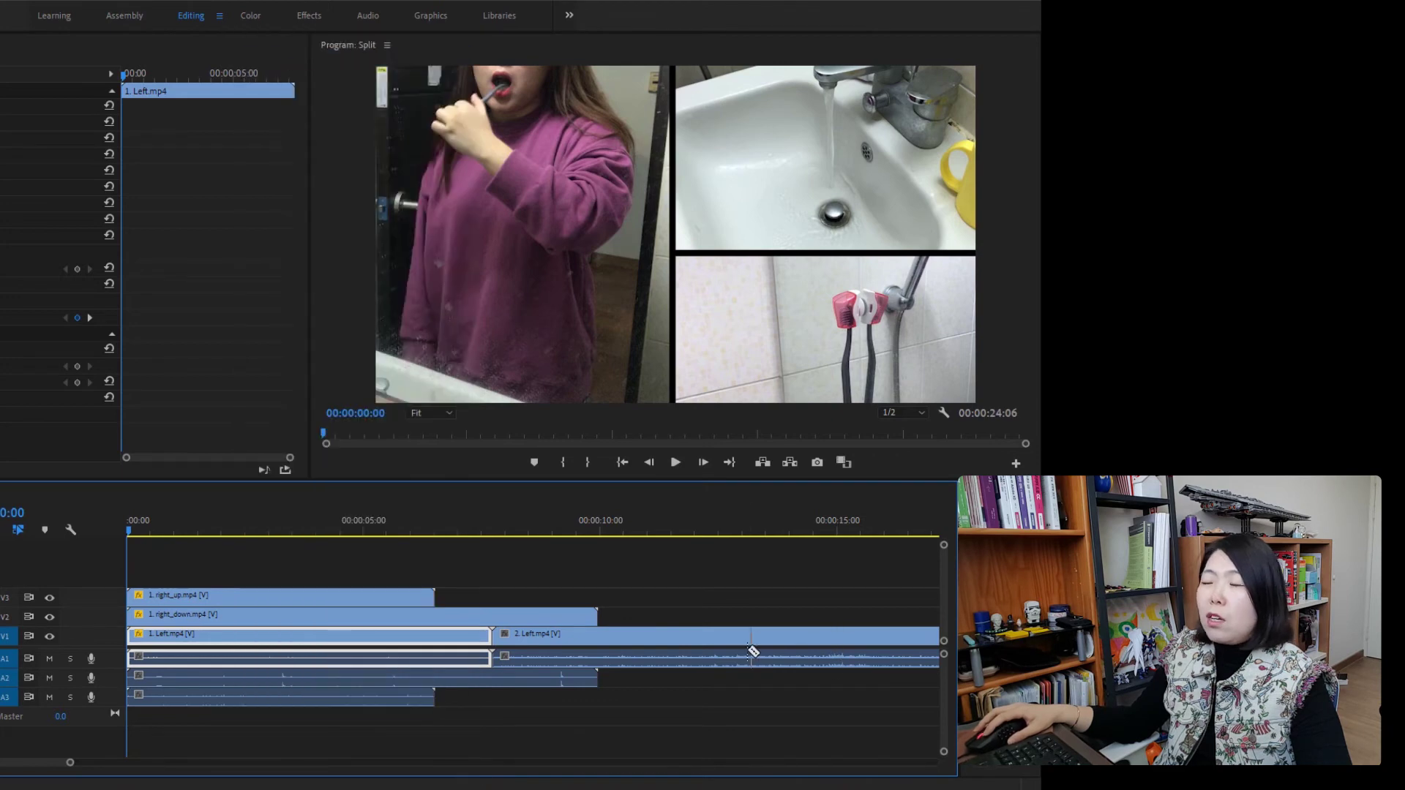
left_click(686, 645)
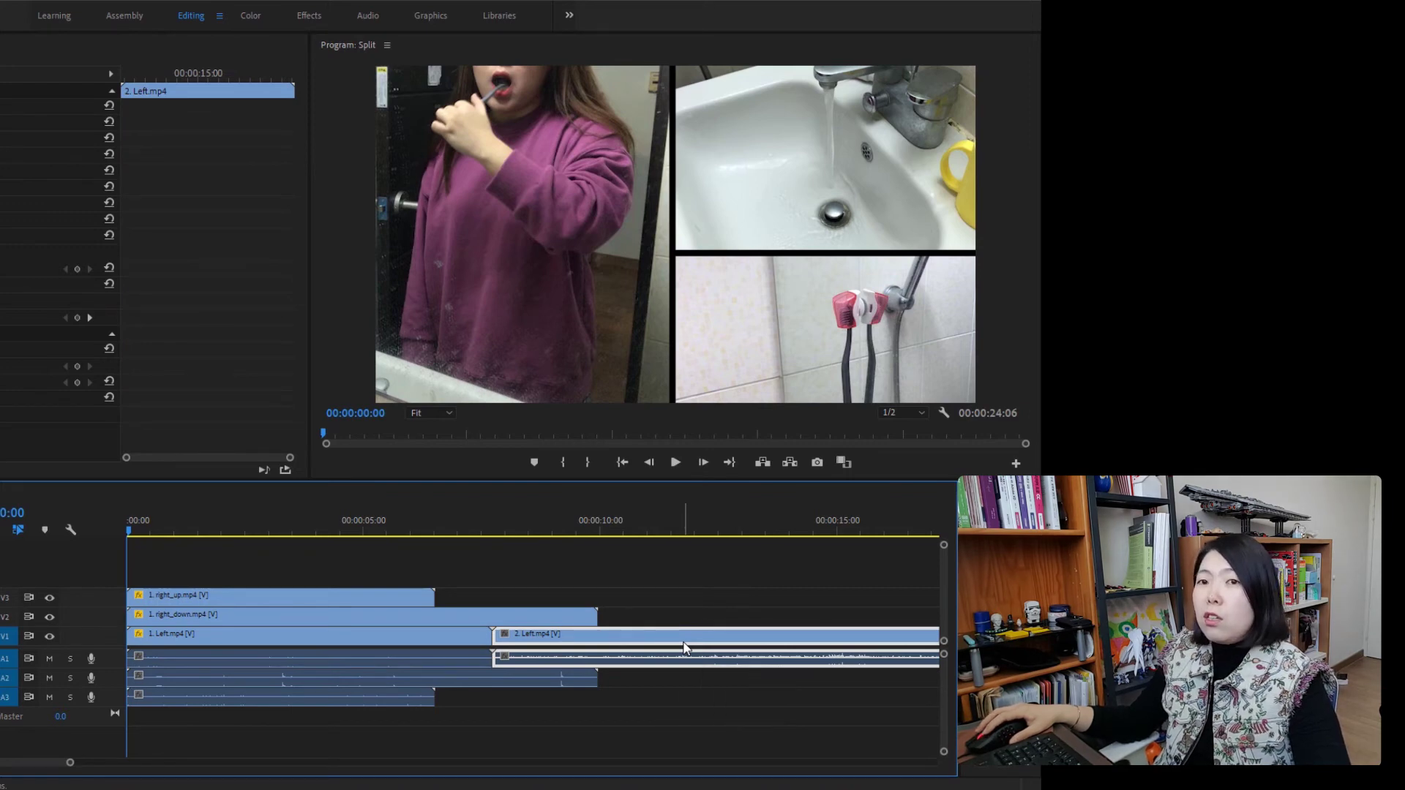
right_click(686, 648)
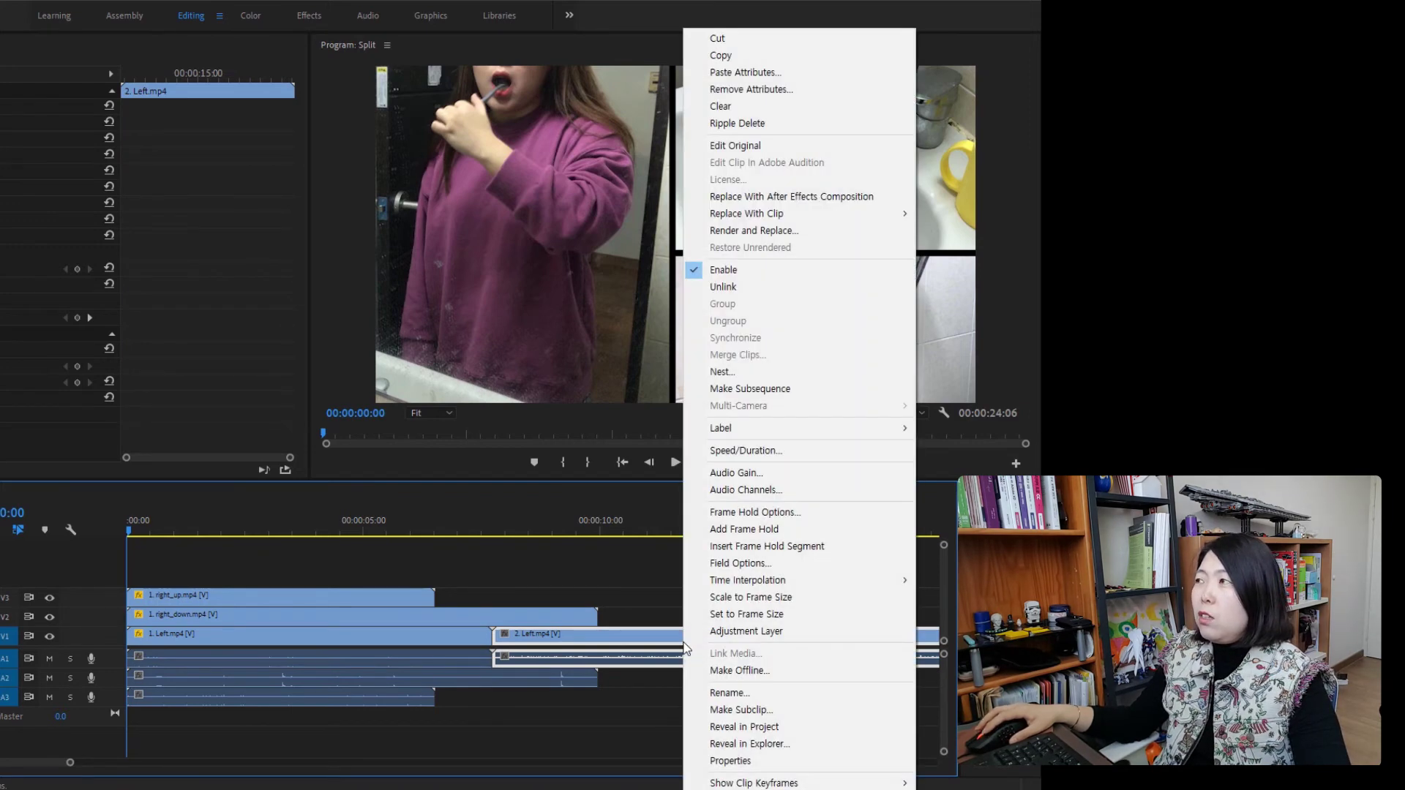
left_click(781, 72)
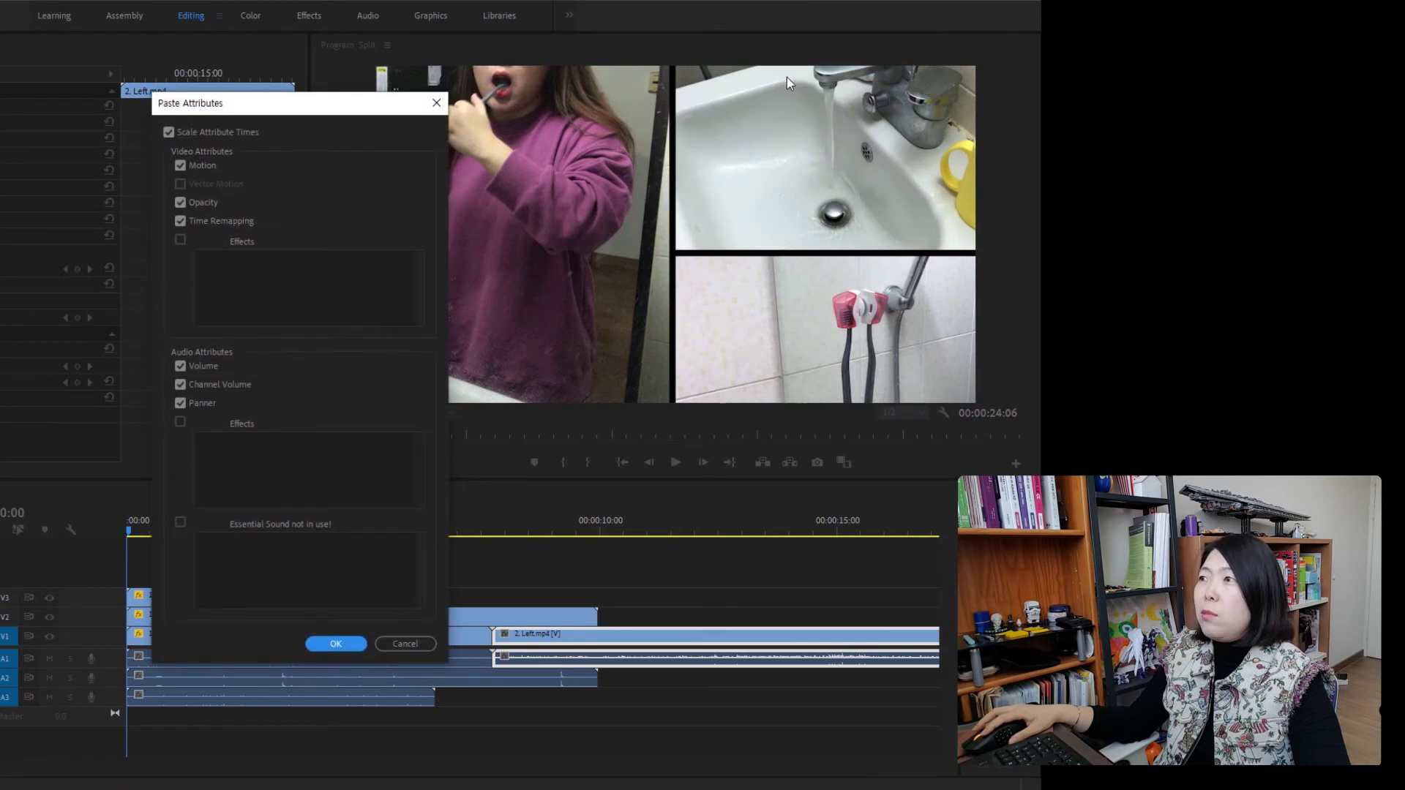
left_click(362, 640)
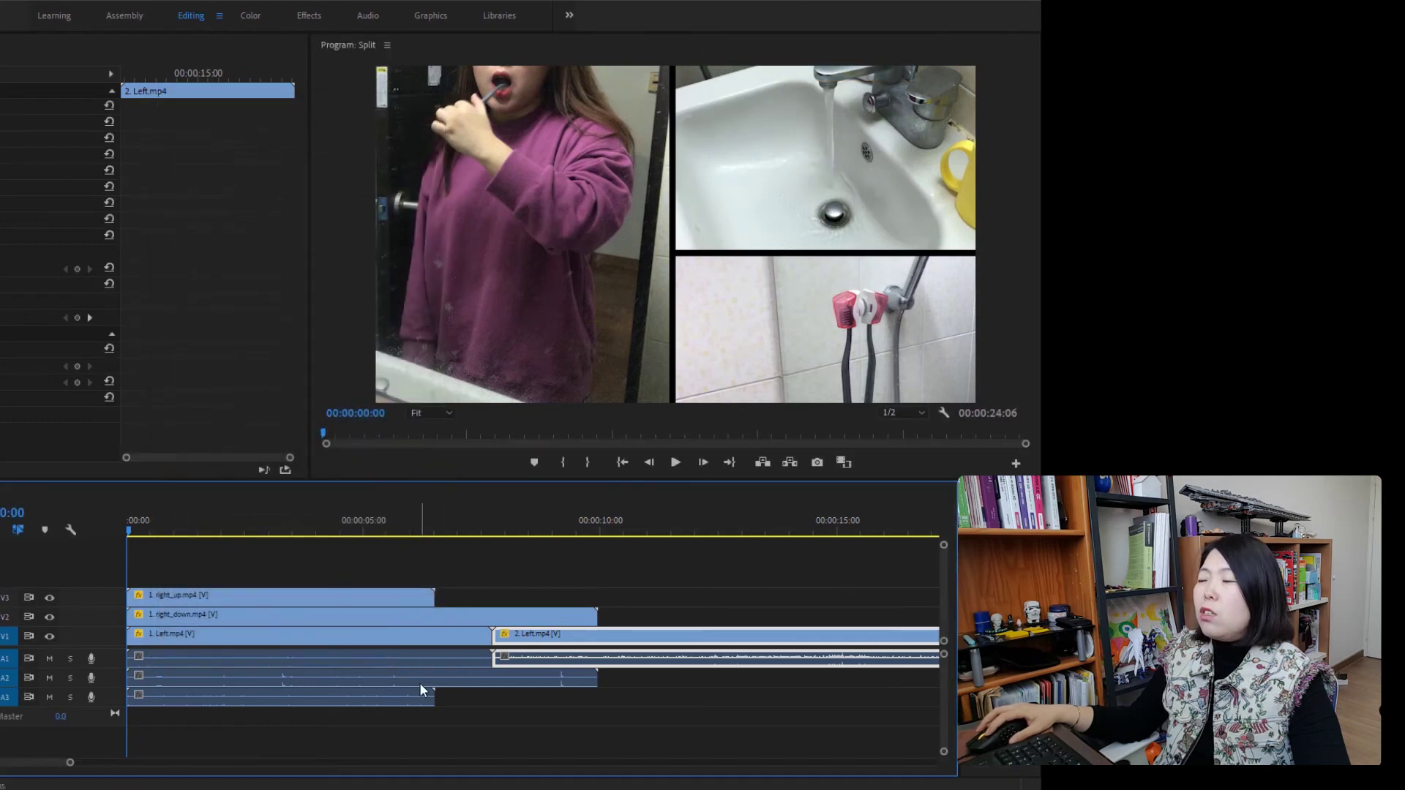
- Play the Split sequence to check how the 2. Left.mp4 clip is framed on the left half
key("space")
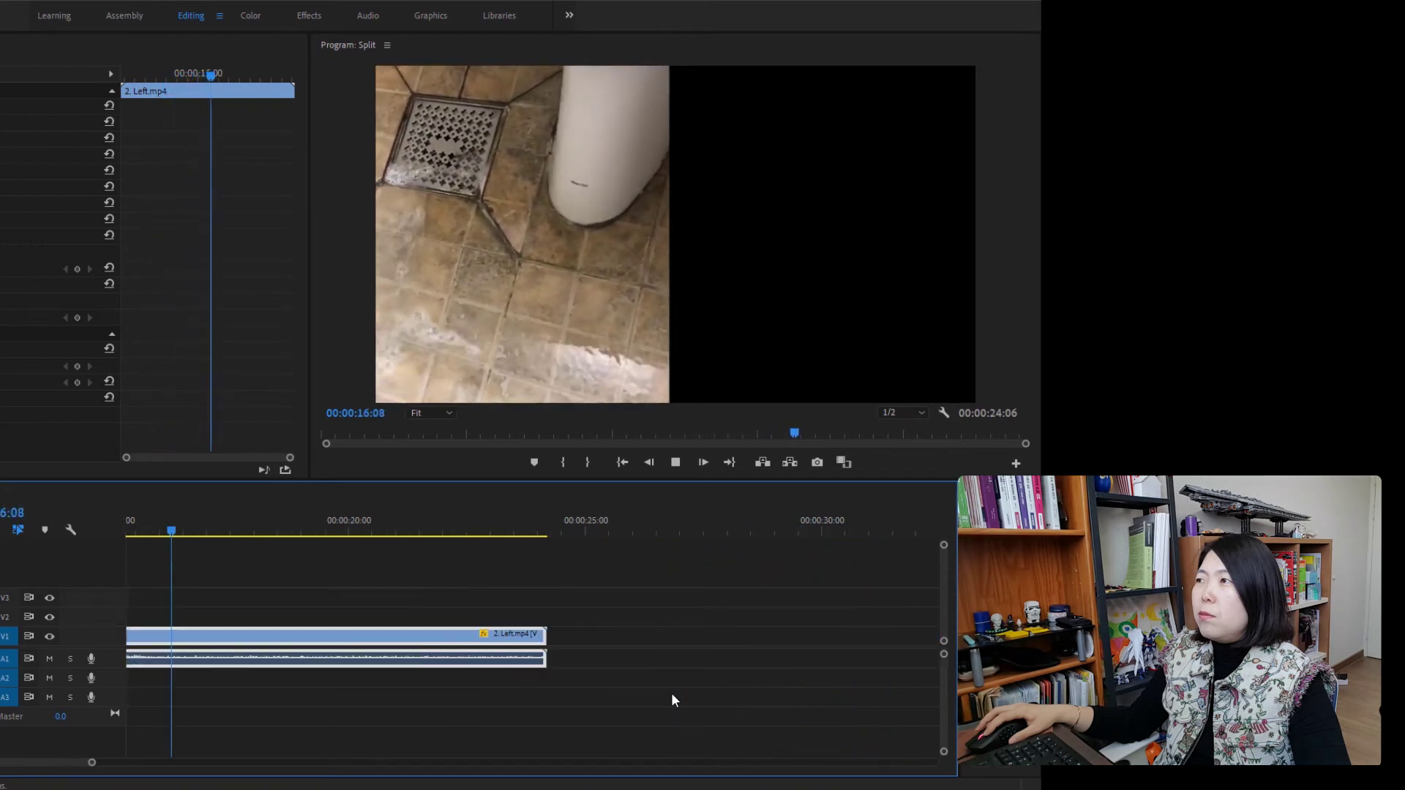
key("space")
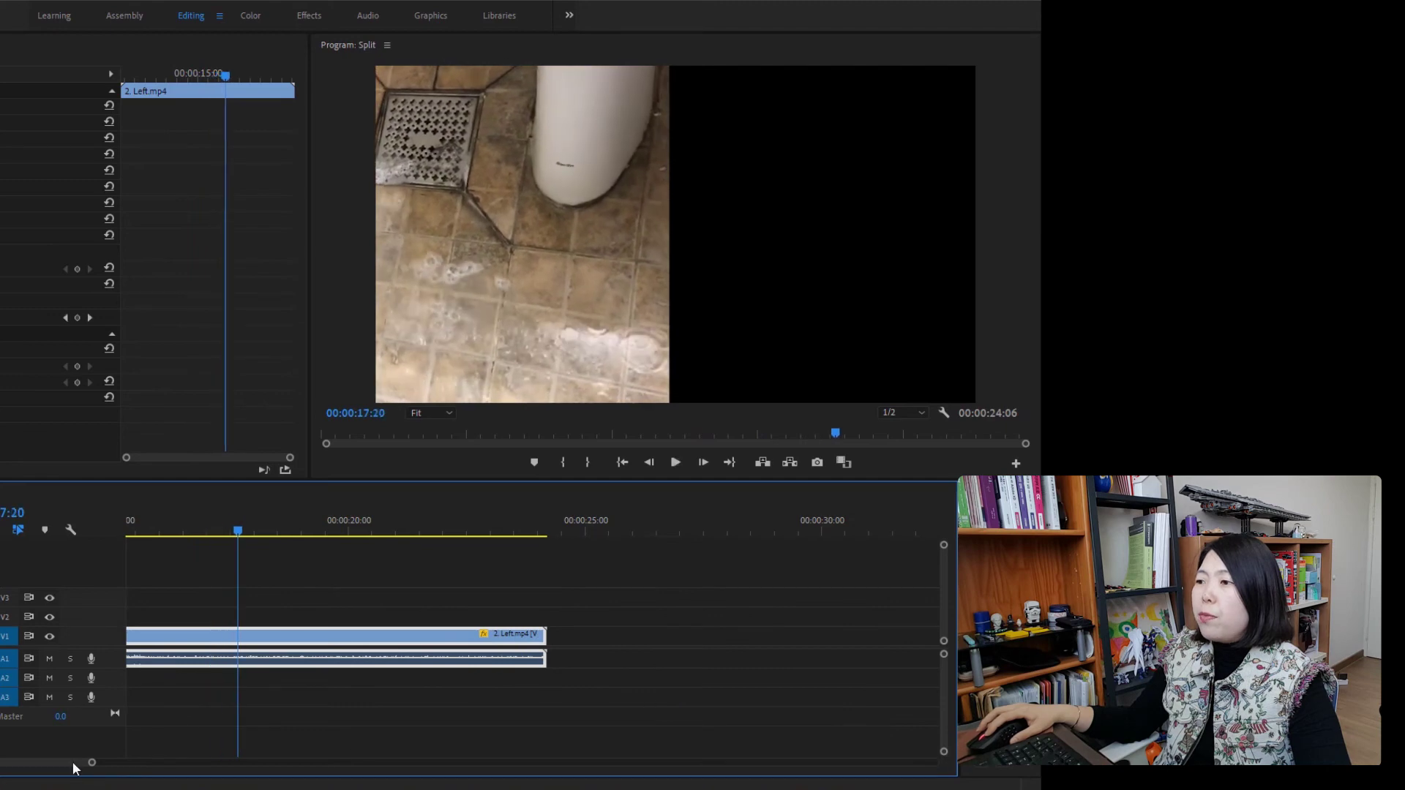
left_click_drag(58, 762, 36, 763)
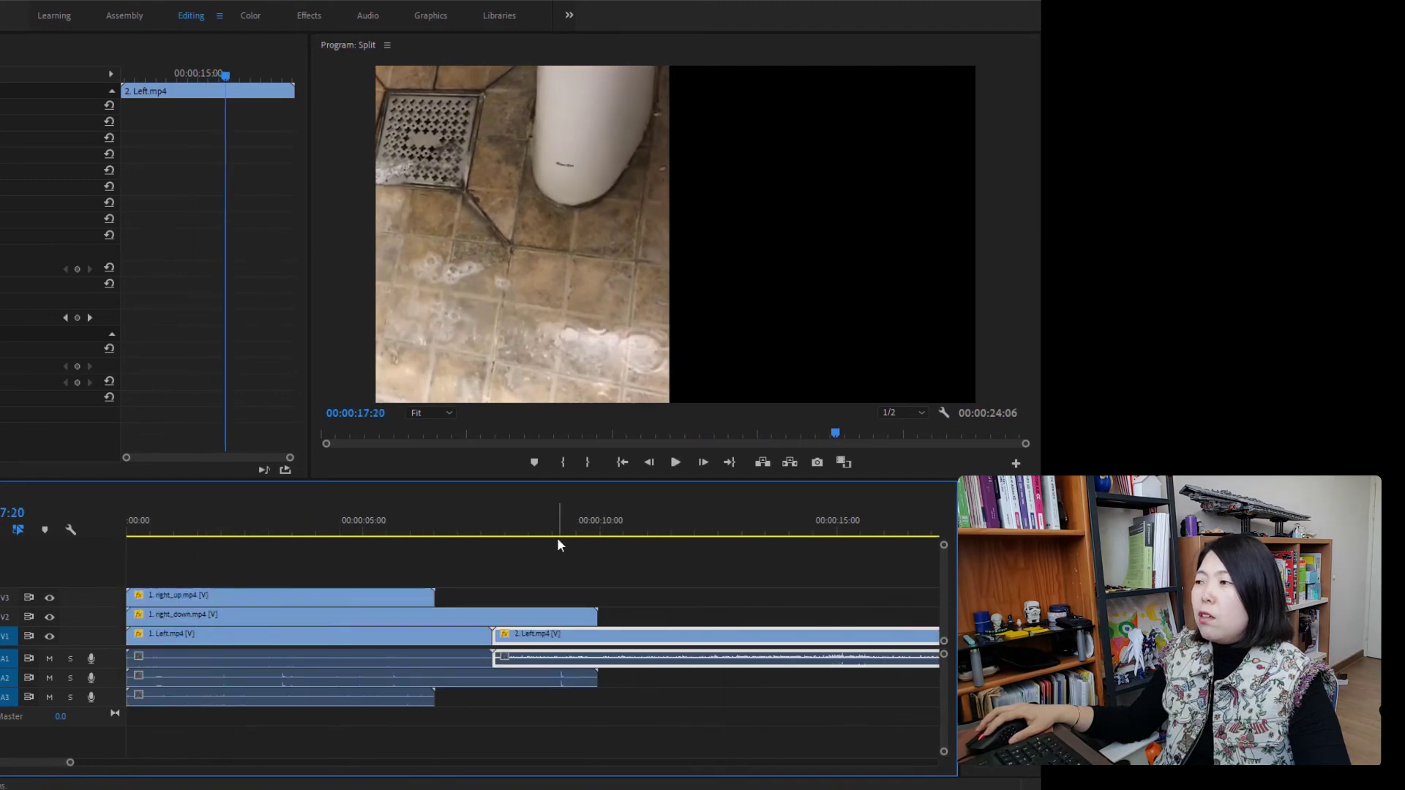
- Place 2. right_down.mp4 on track V2 directly after the 1. right_down.mp4 clip
left_click(248, 615)
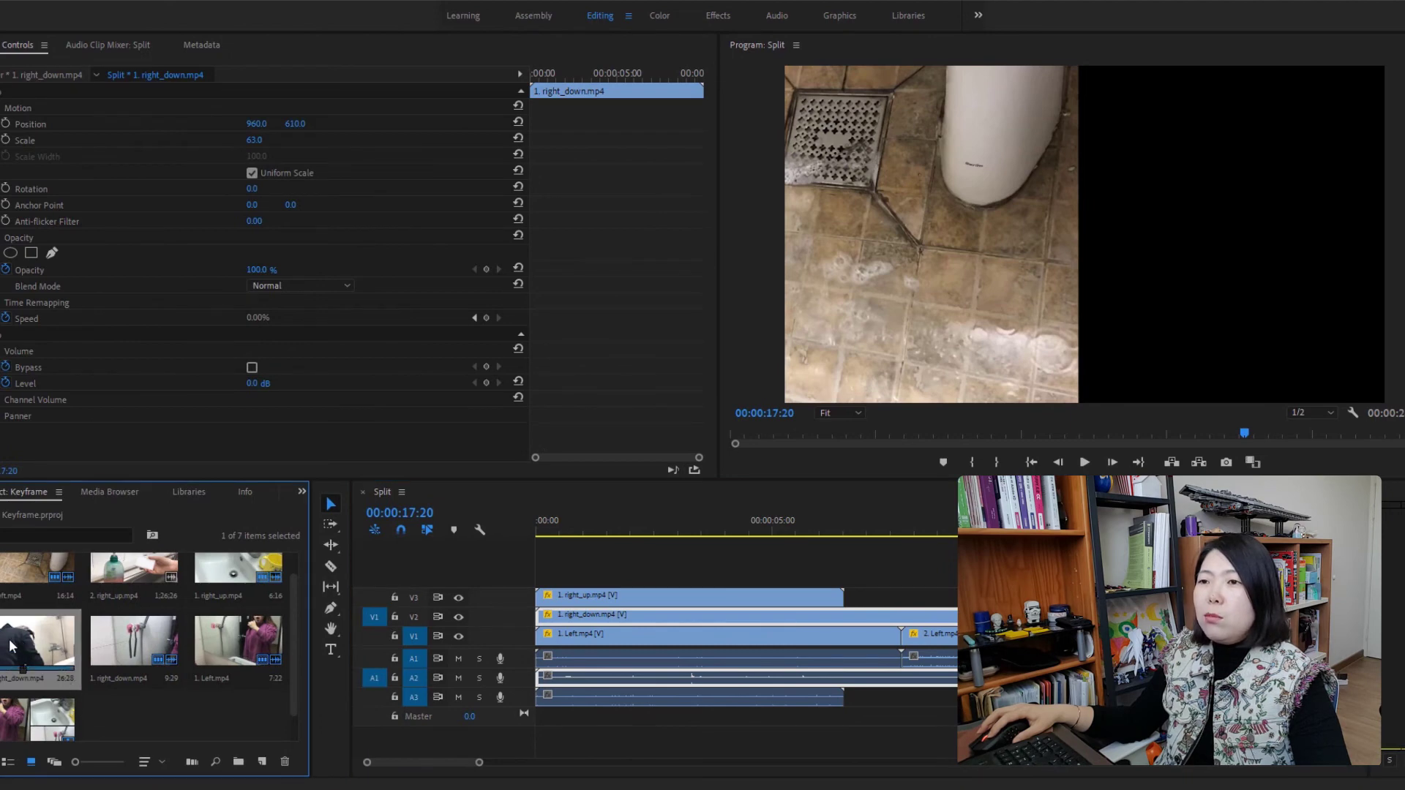
left_click_drag(10, 645, 864, 597)
left_click_drag(453, 596, 611, 635)
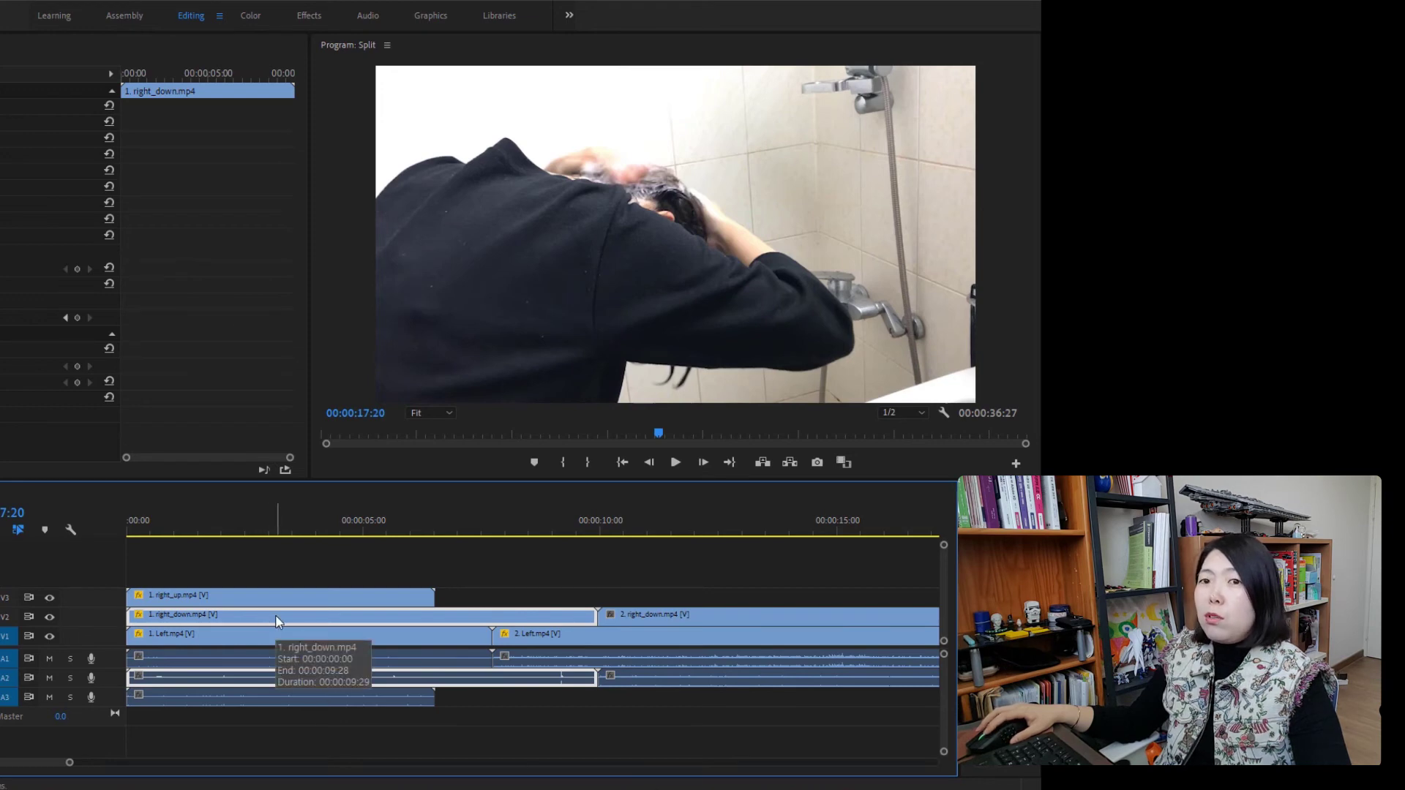
- Paste the 1. right_down.mp4 clip's attributes, including Motion, Opacity and Time Remapping, onto the 2. right_down.mp4 clip
left_click(738, 616)
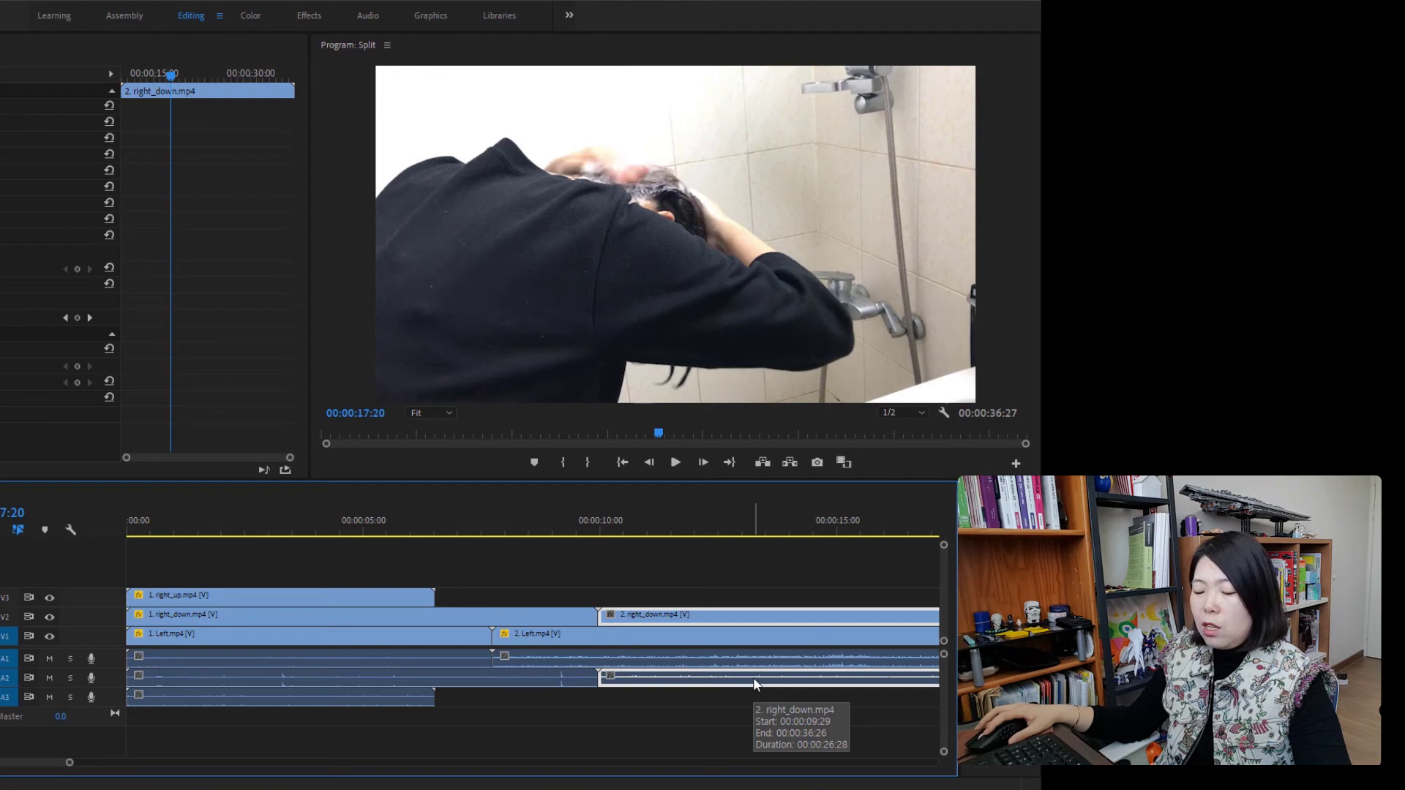
key("ctrl+alt+v")
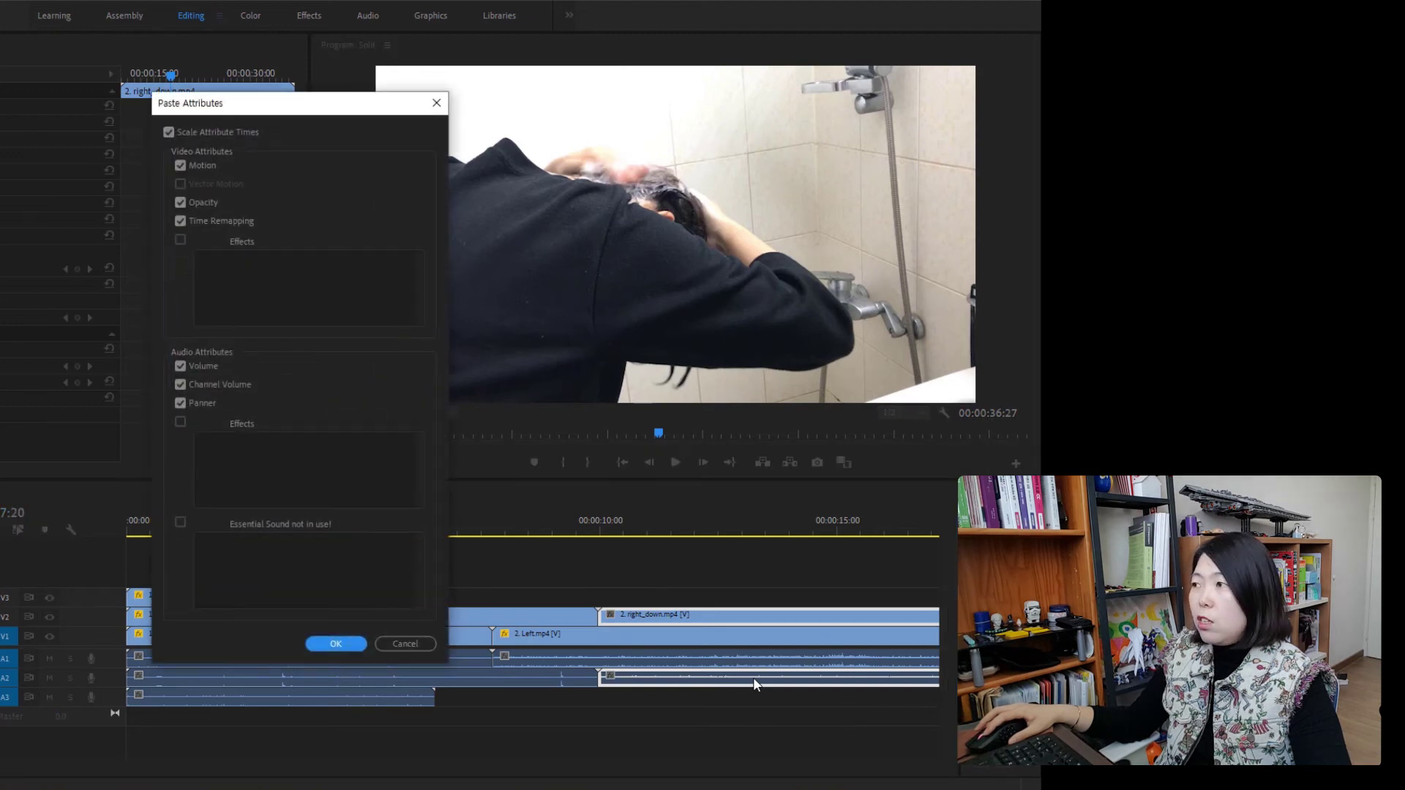
left_click(331, 645)
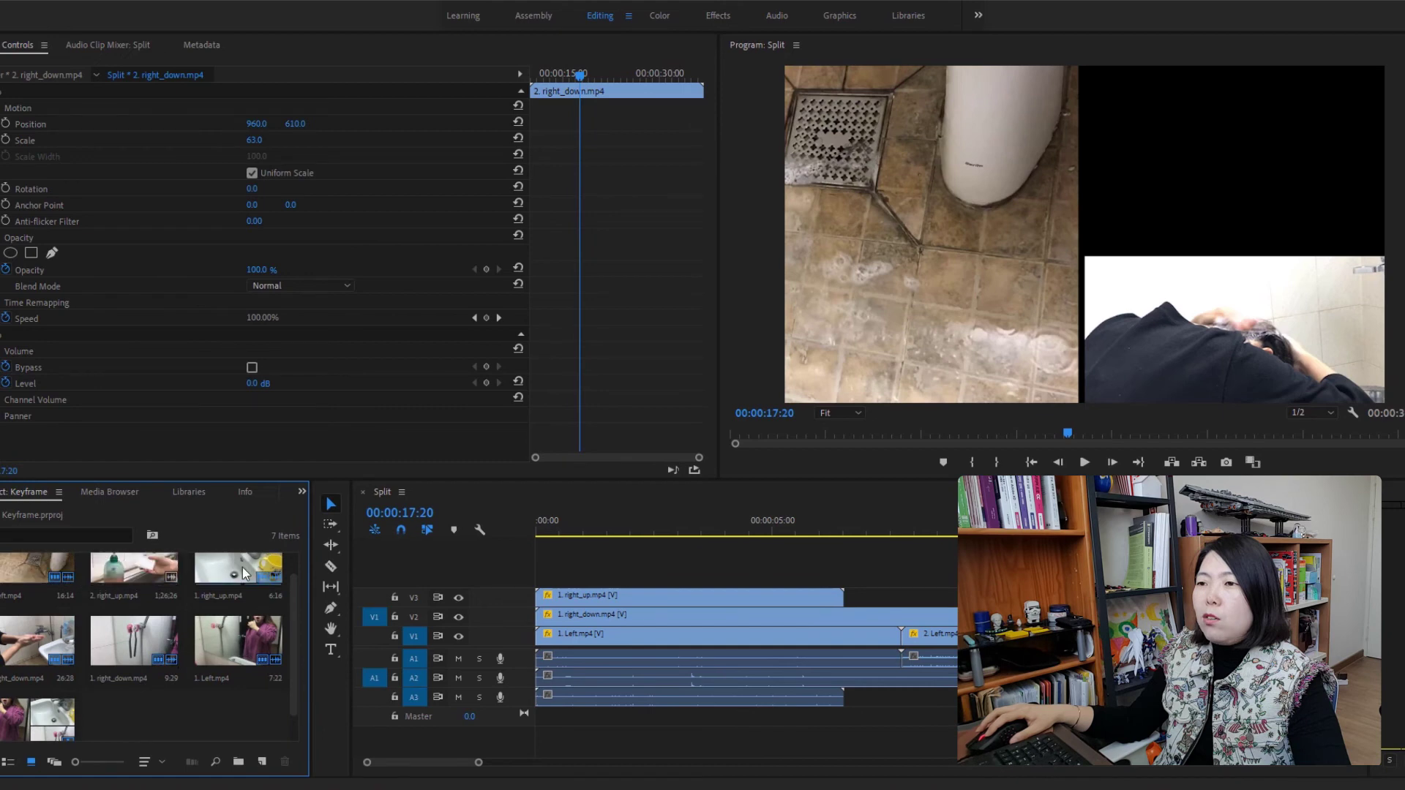
- Place 2. right_up.mp4 on track V3 directly after the 1. right_up.mp4 clip
left_click(116, 564)
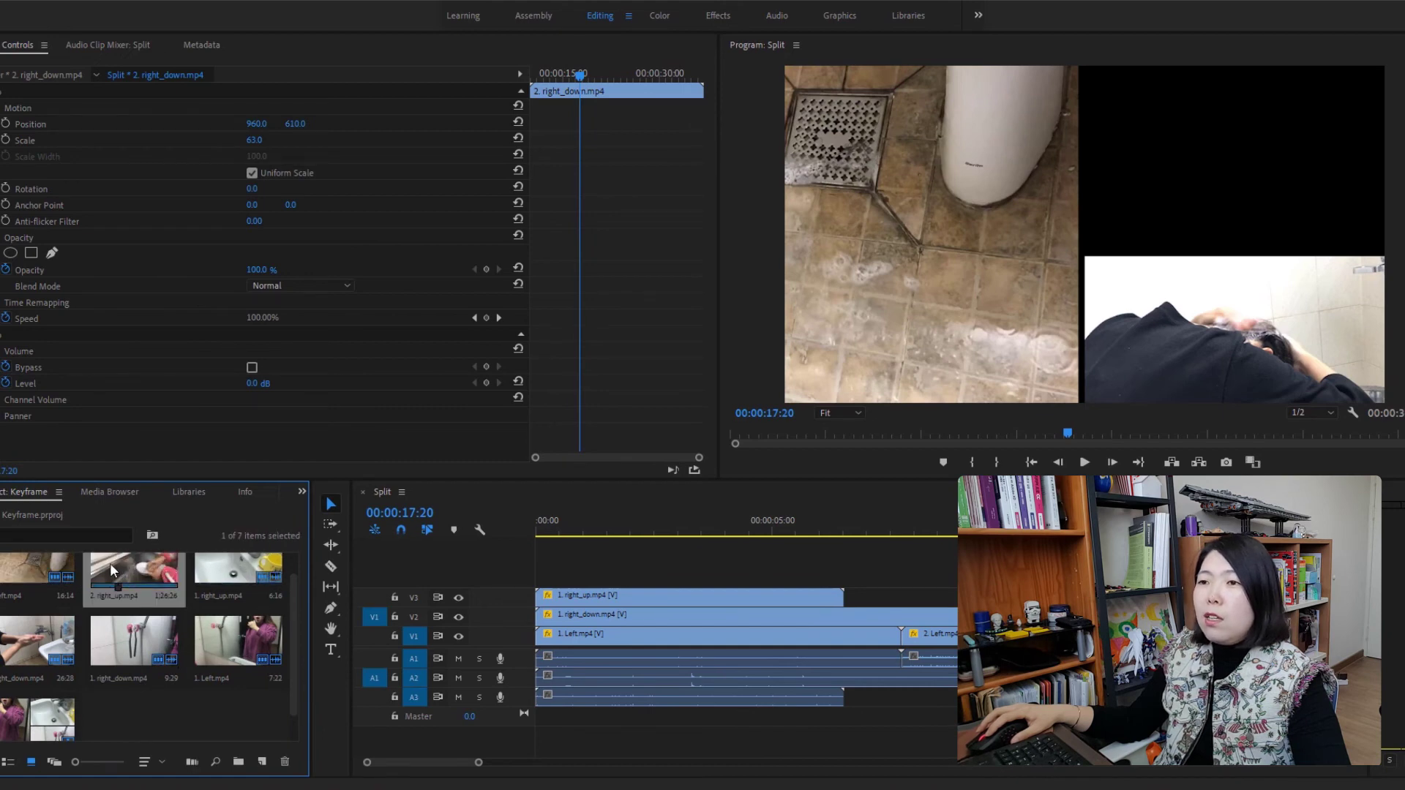
left_click_drag(113, 571, 846, 599)
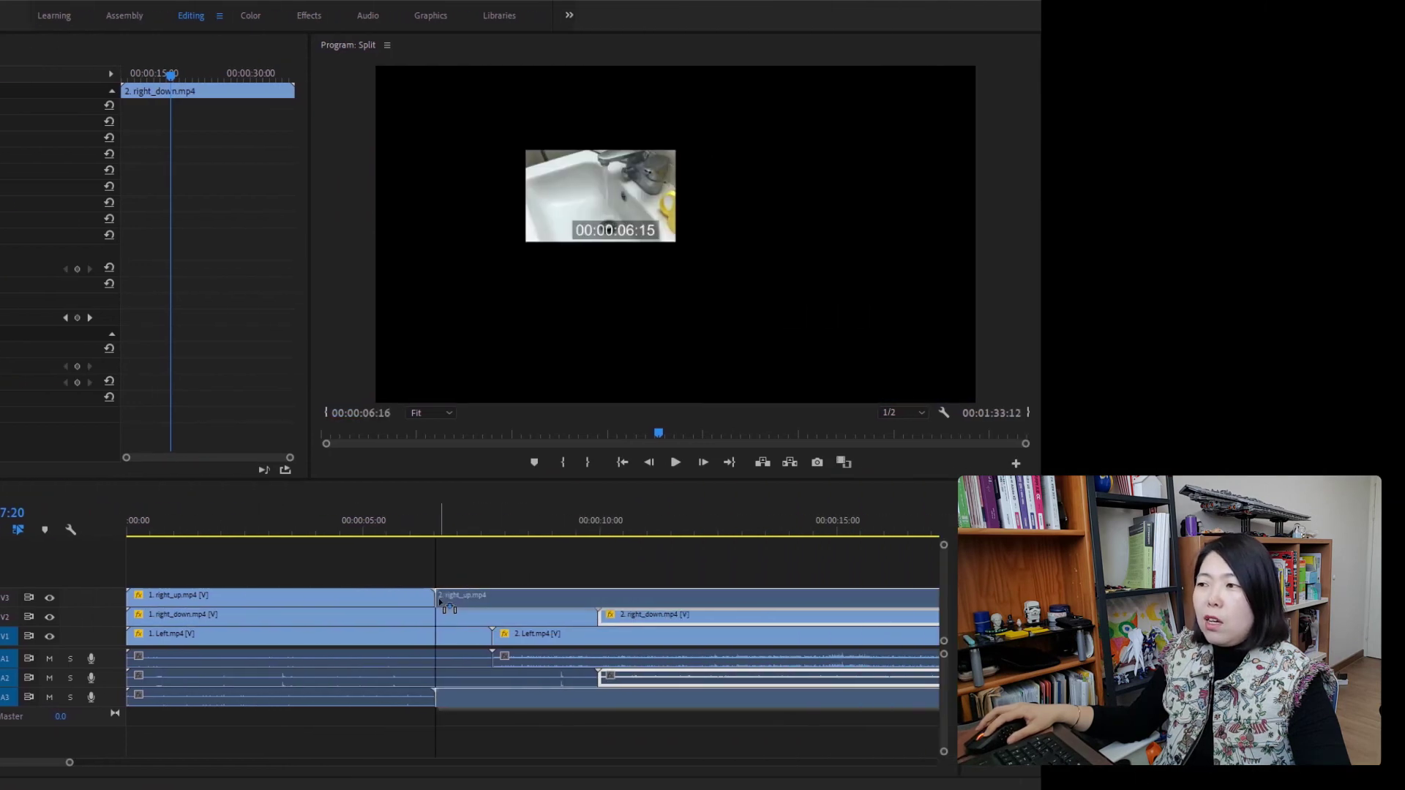
left_click_drag(438, 599, 438, 598)
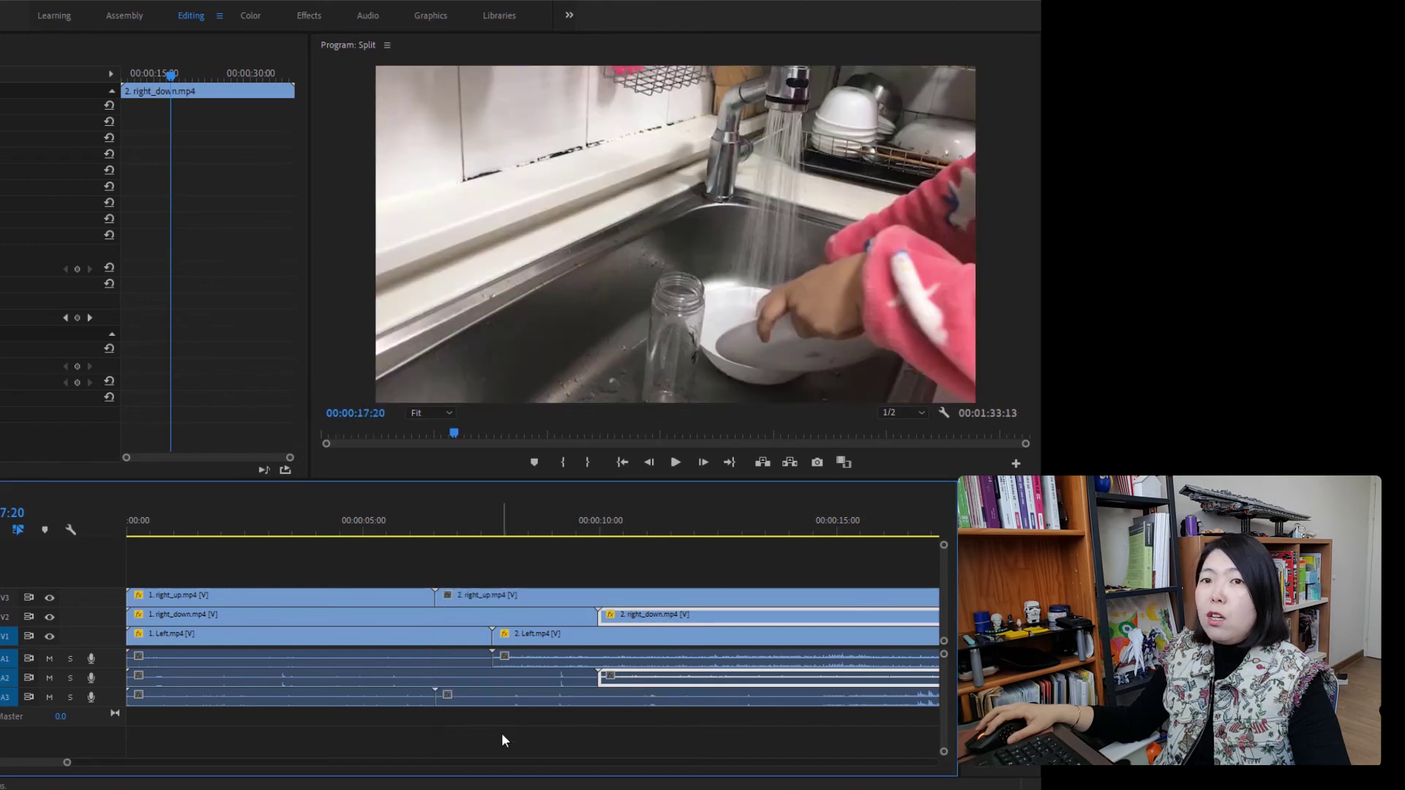
- Copy the 1. right_up.mp4 clip's attributes onto the 2. right_up.mp4 clip and move the playhead to the sequence start
left_click(248, 596)
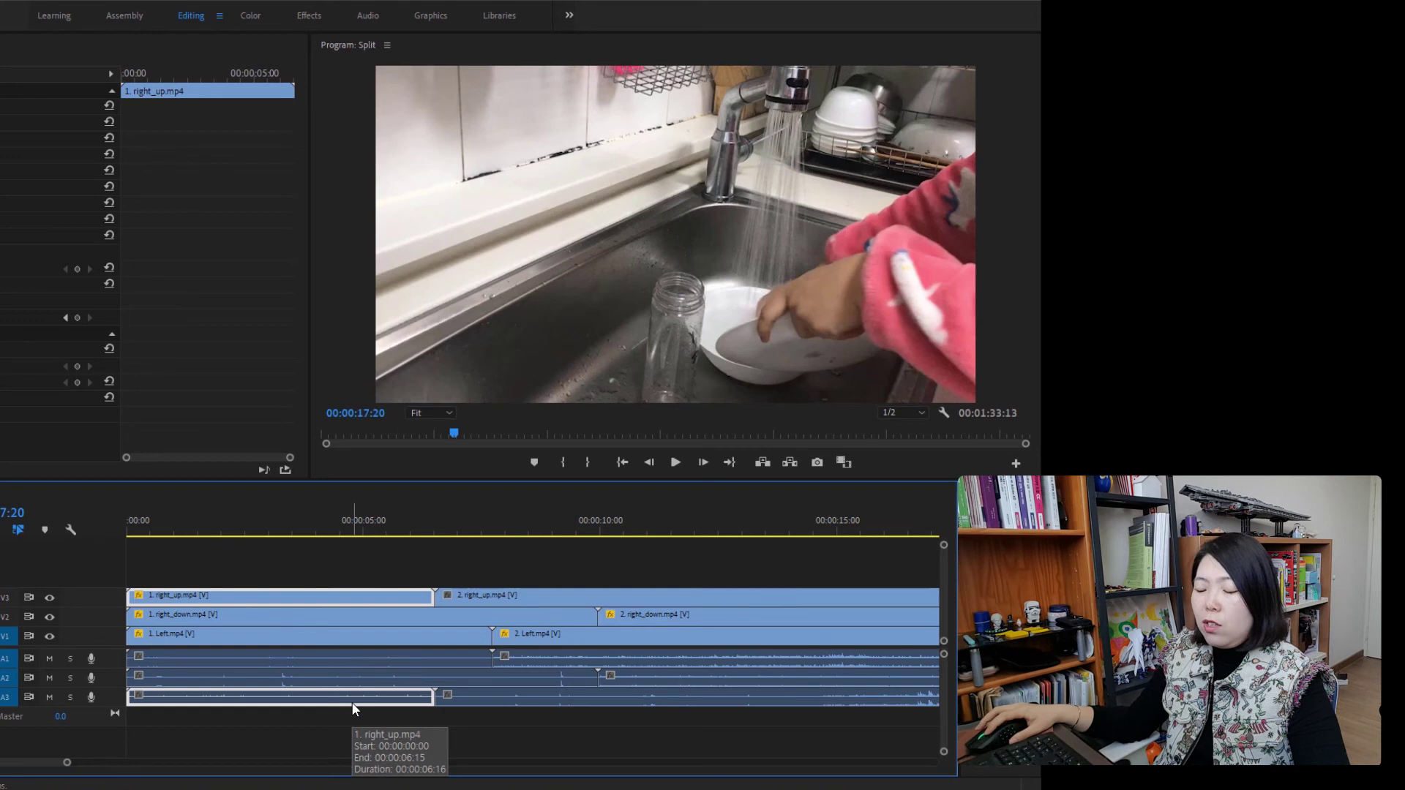
left_click(515, 599)
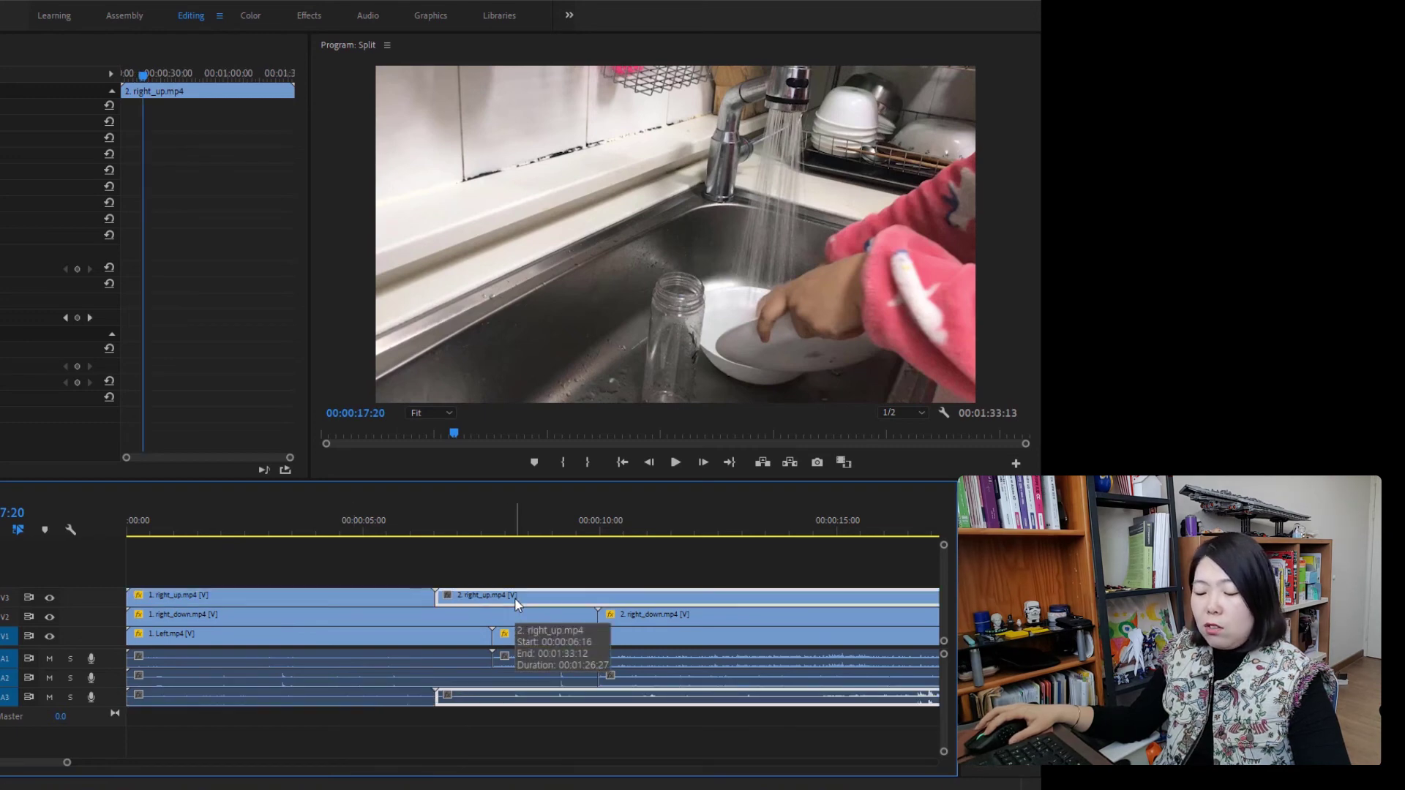
key("ctrl+alt+v")
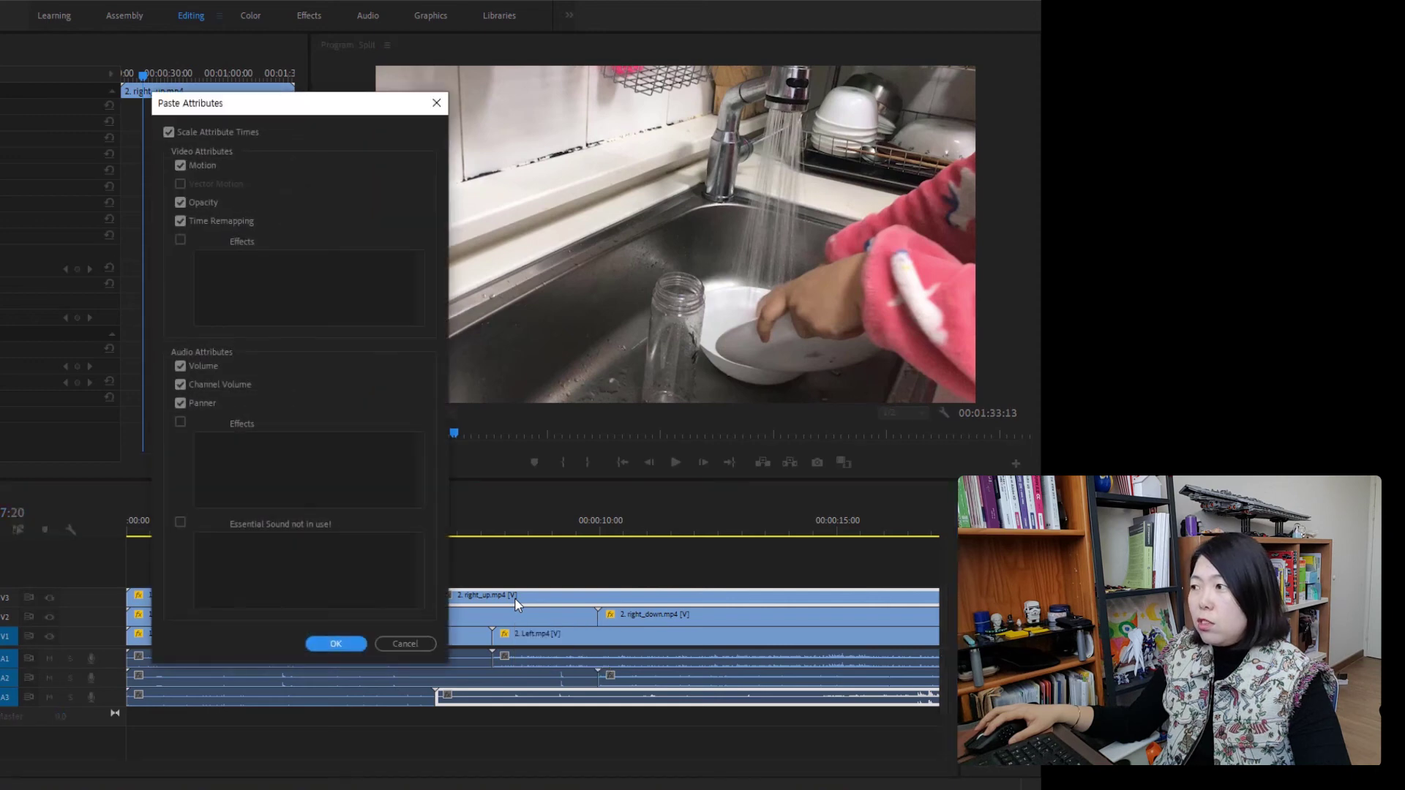
left_click(350, 646)
left_click(131, 530)
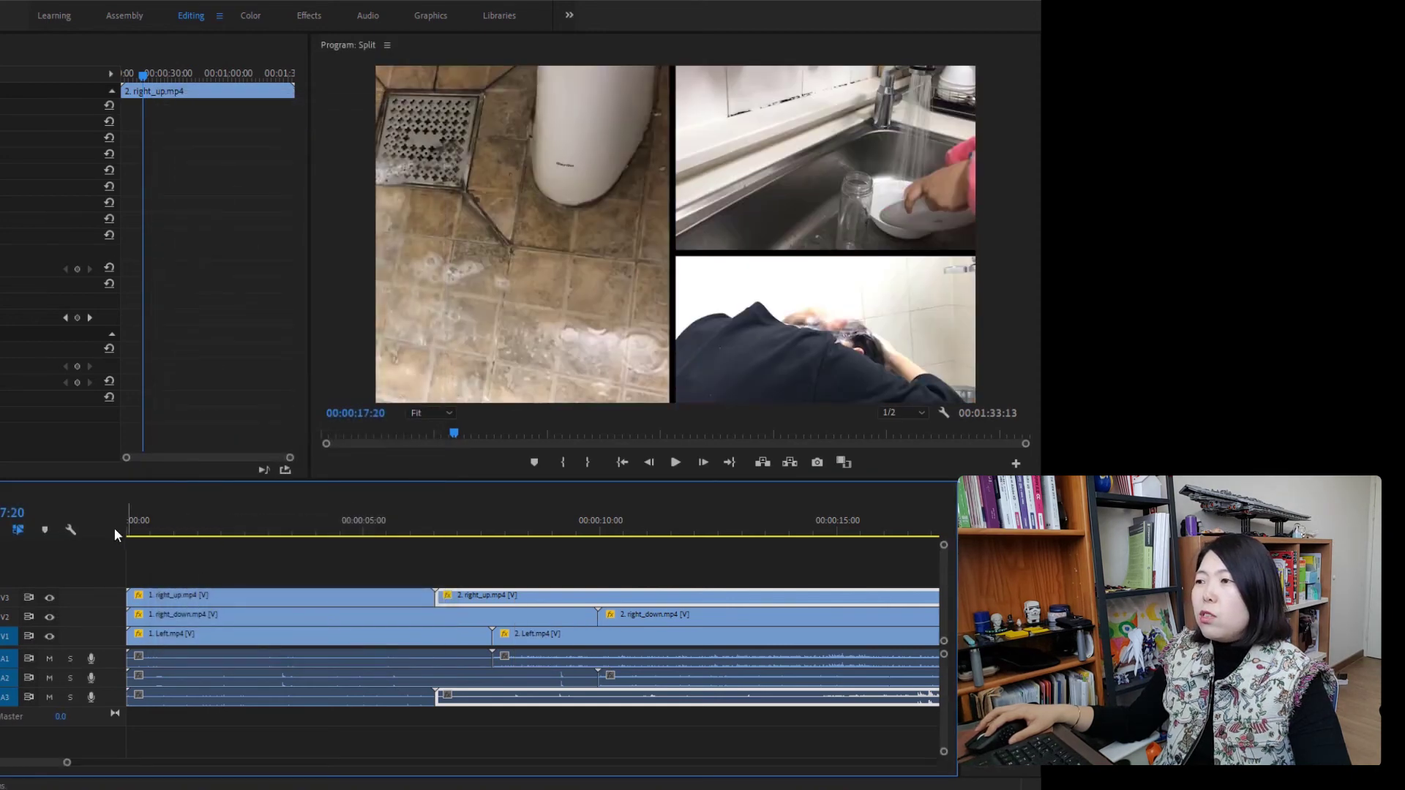
- Play back the split-screen sequence from its start to just past the end of the 2. Left.mp4 clip
key("space")
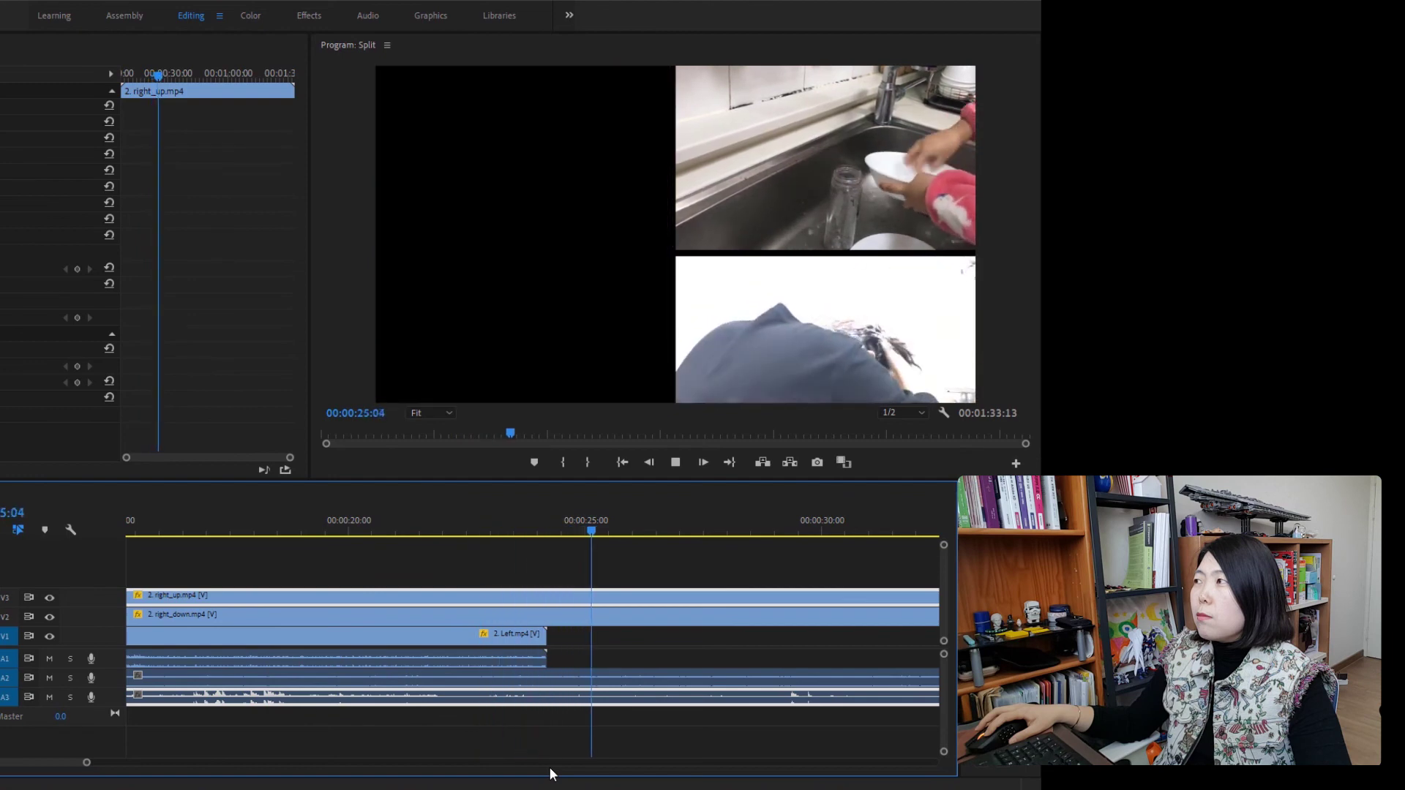
key("space")
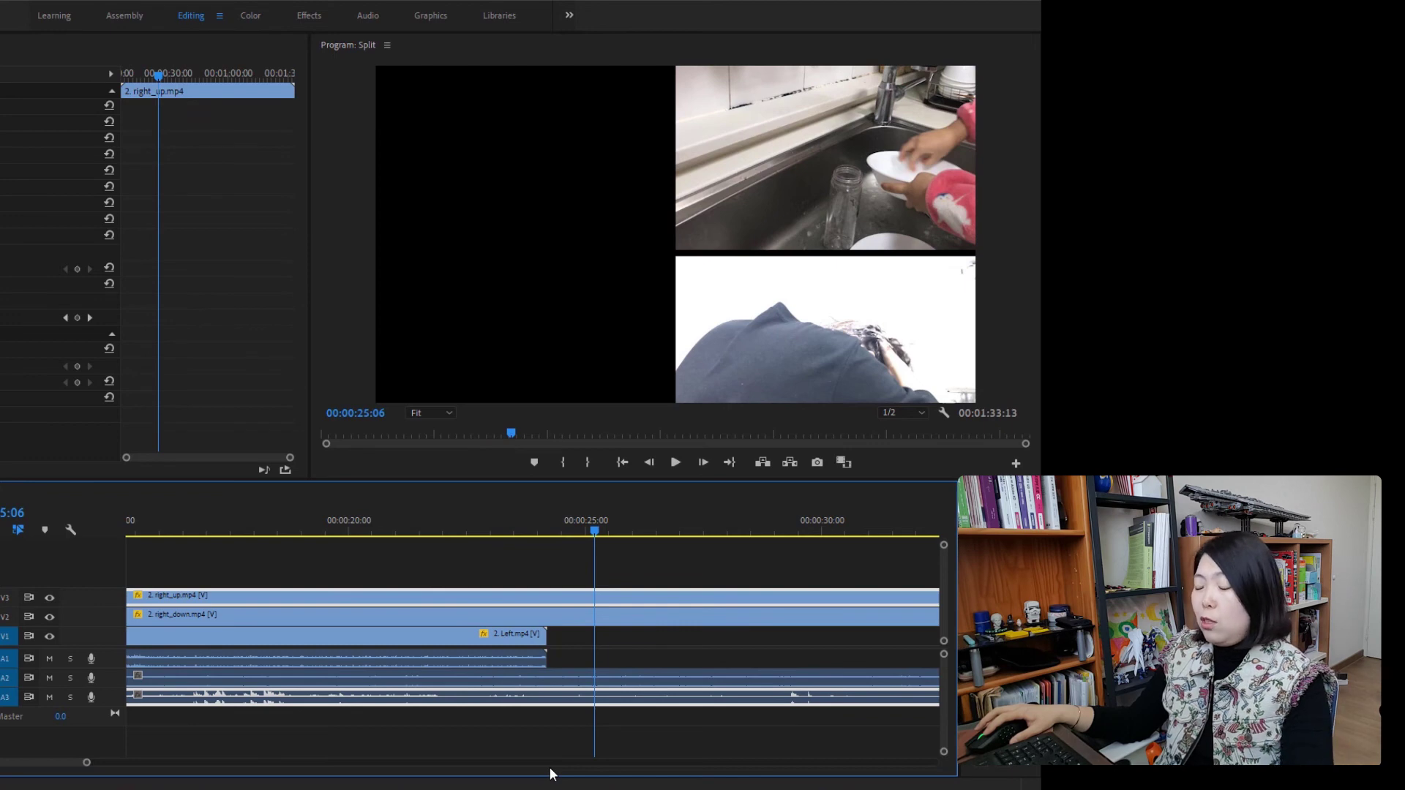
- Trim the end of the 2. right_down.mp4 clip on track V2 to 00:00:25:09, shortly after the 2. Left.mp4 clip ends
key("minus")
key("minus")
key("minus")
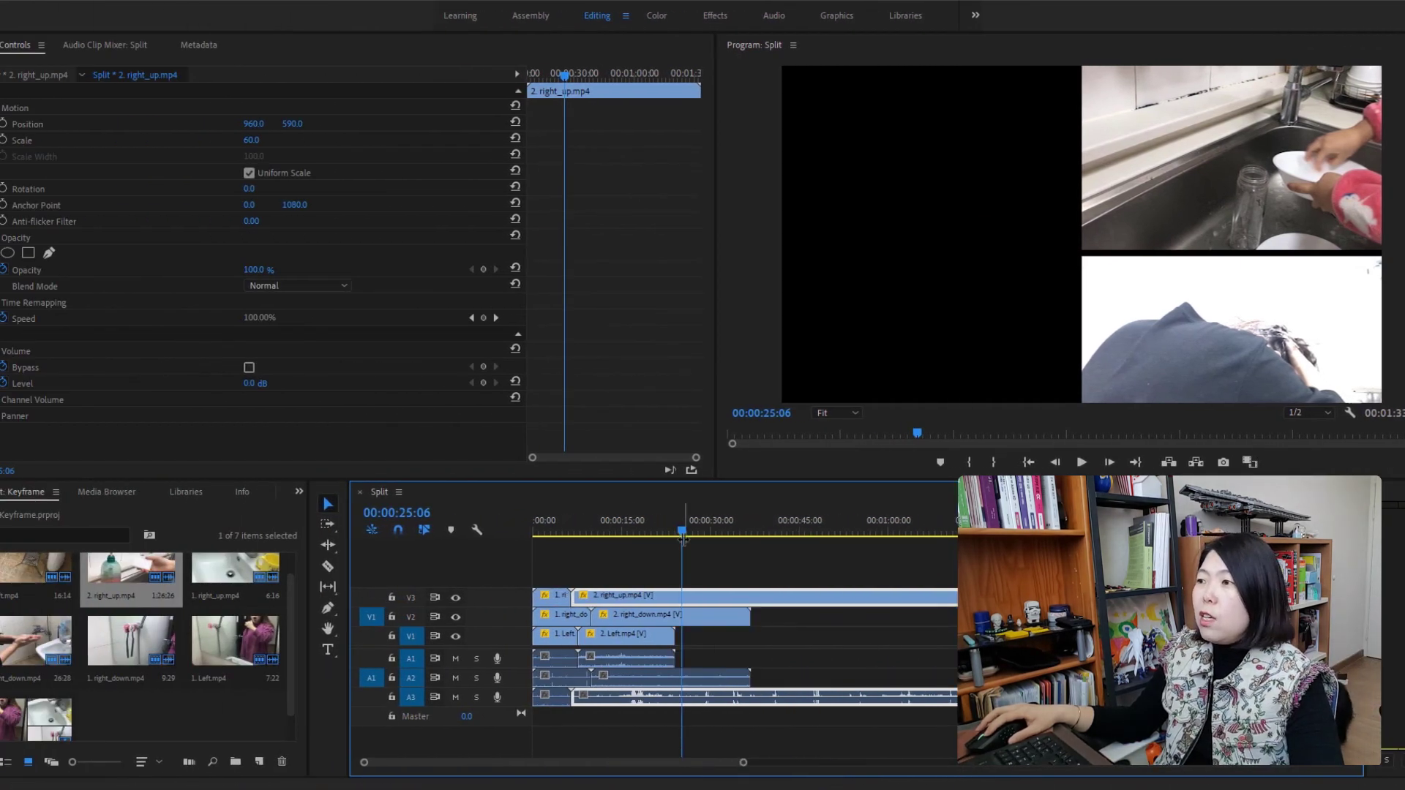
left_click_drag(681, 536, 660, 616)
key("space")
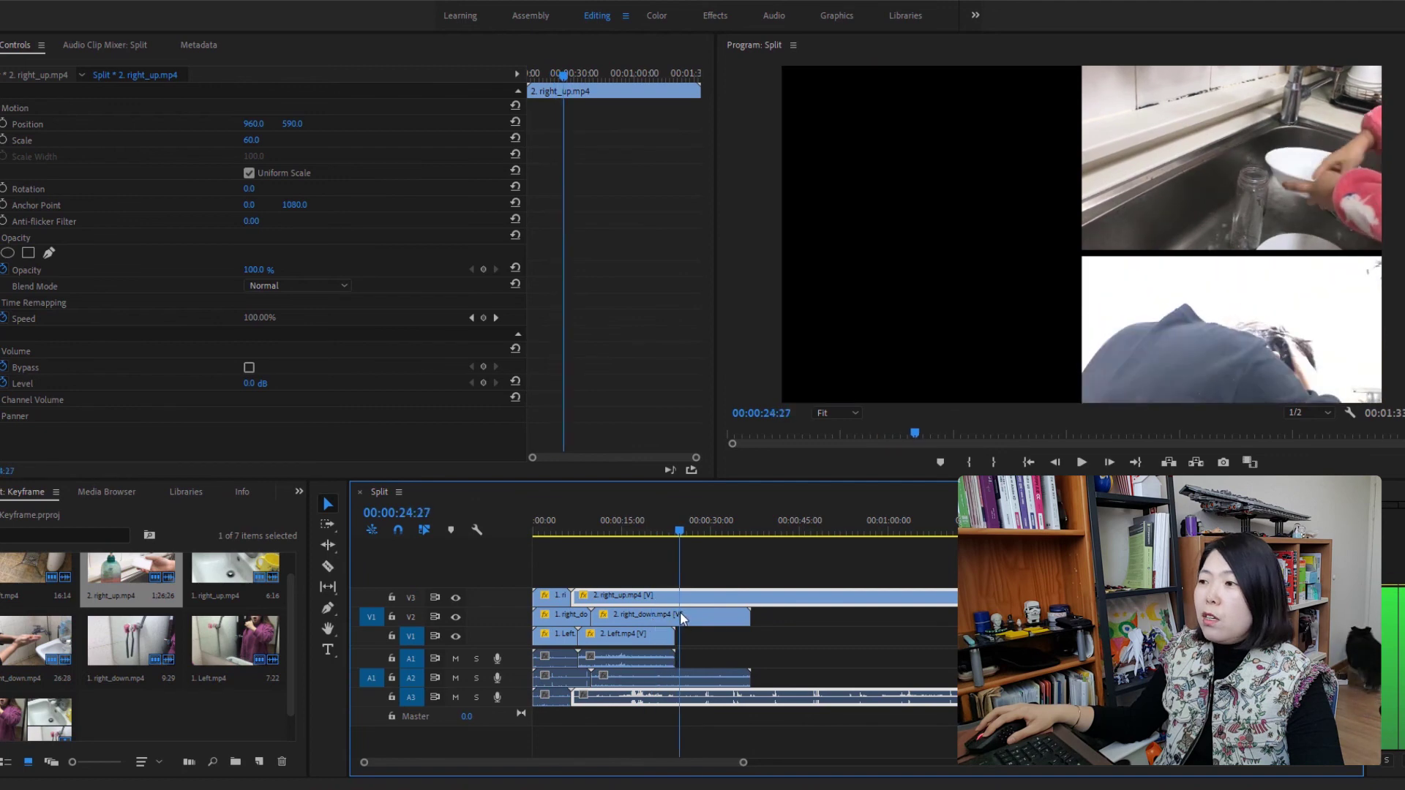
left_click(669, 528)
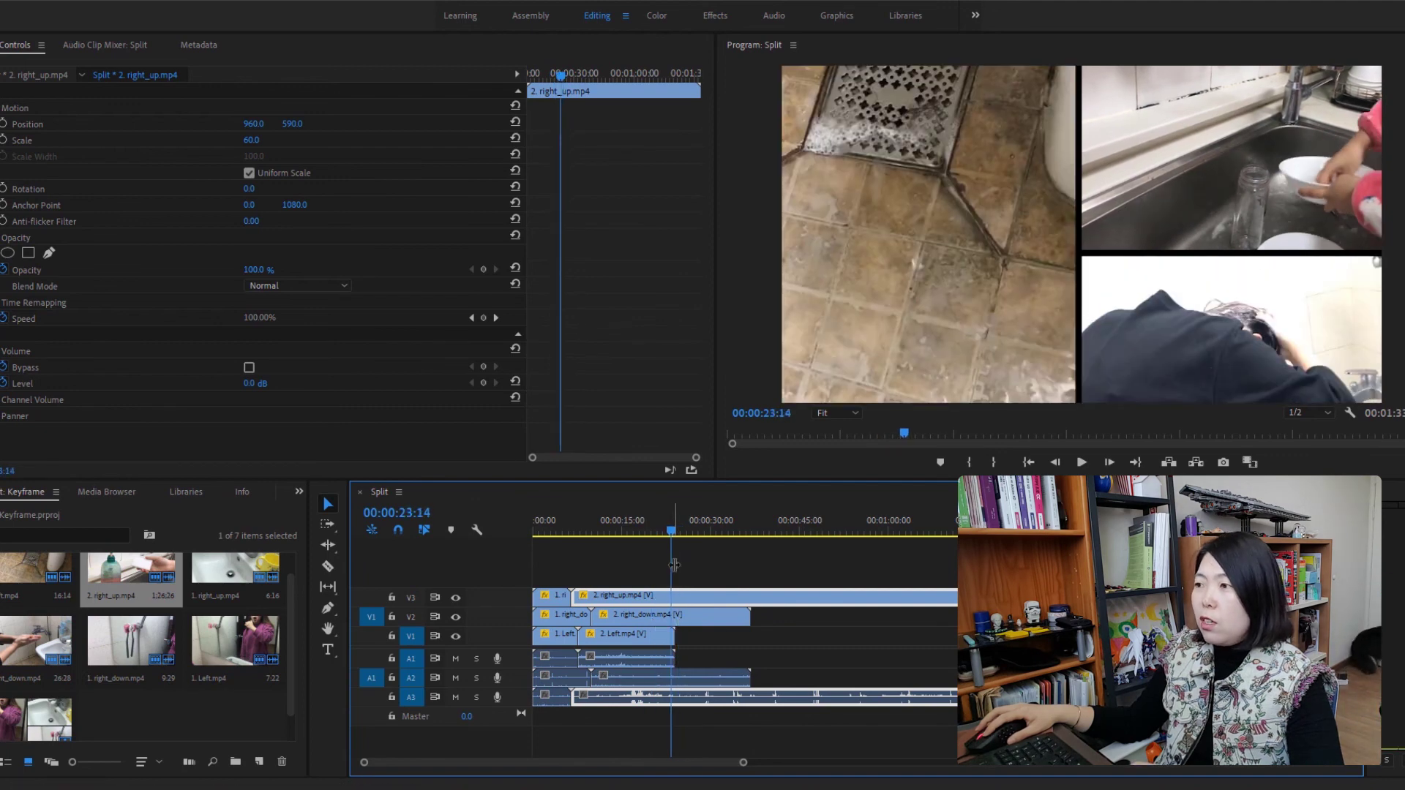
left_click_drag(669, 528, 684, 534)
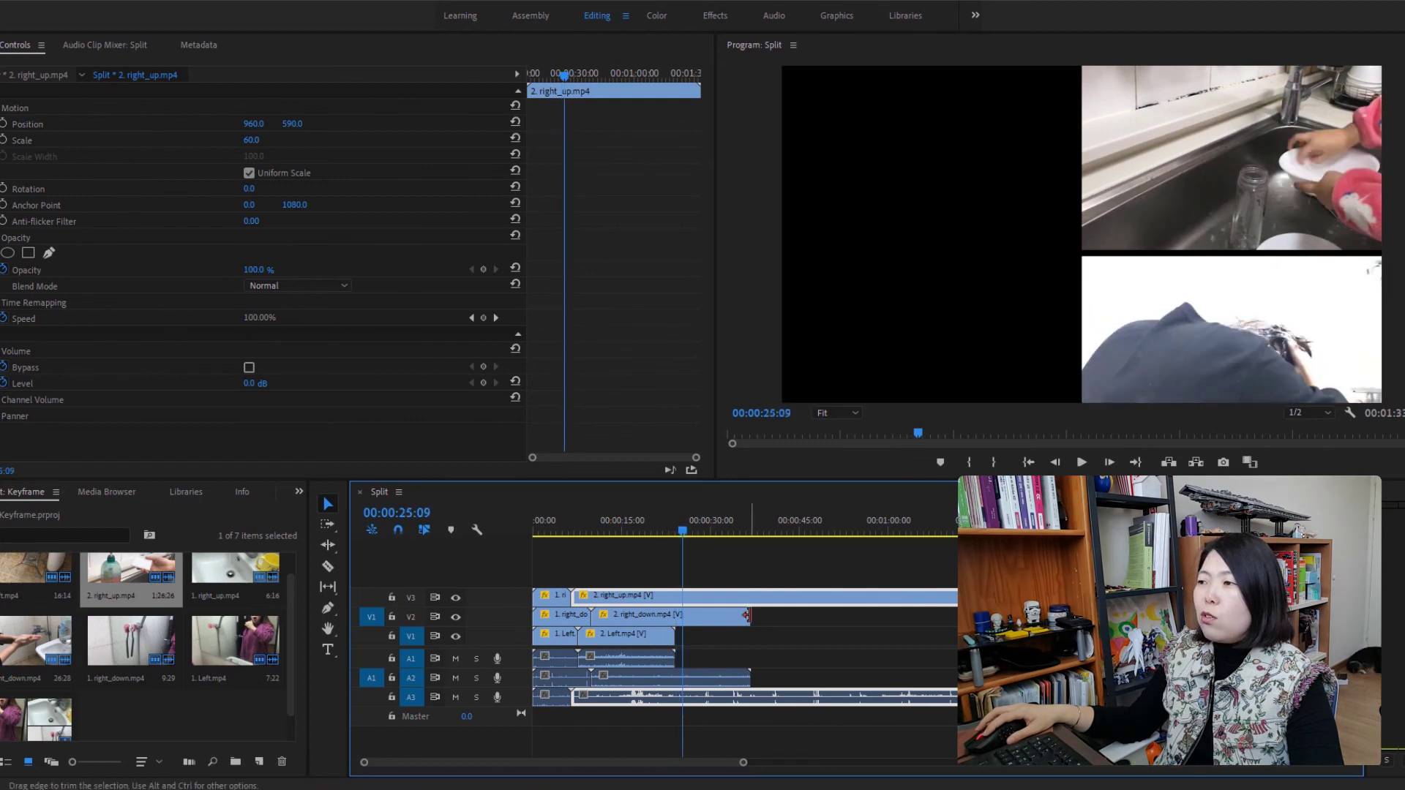
left_click_drag(745, 615, 681, 616)
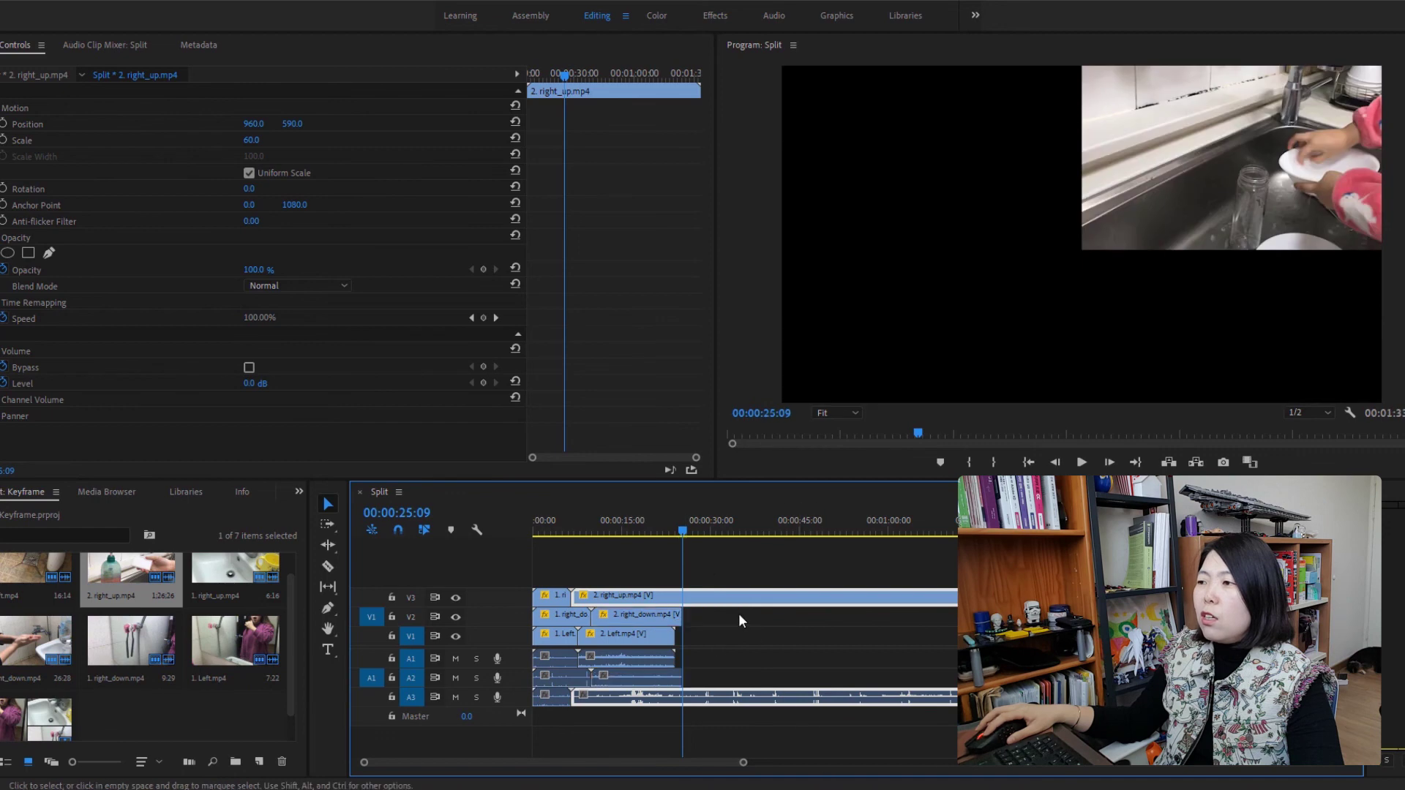
- Trim the end of the 2. right_up.mp4 clip on track V3 to 00:00:25:28
left_click(683, 533)
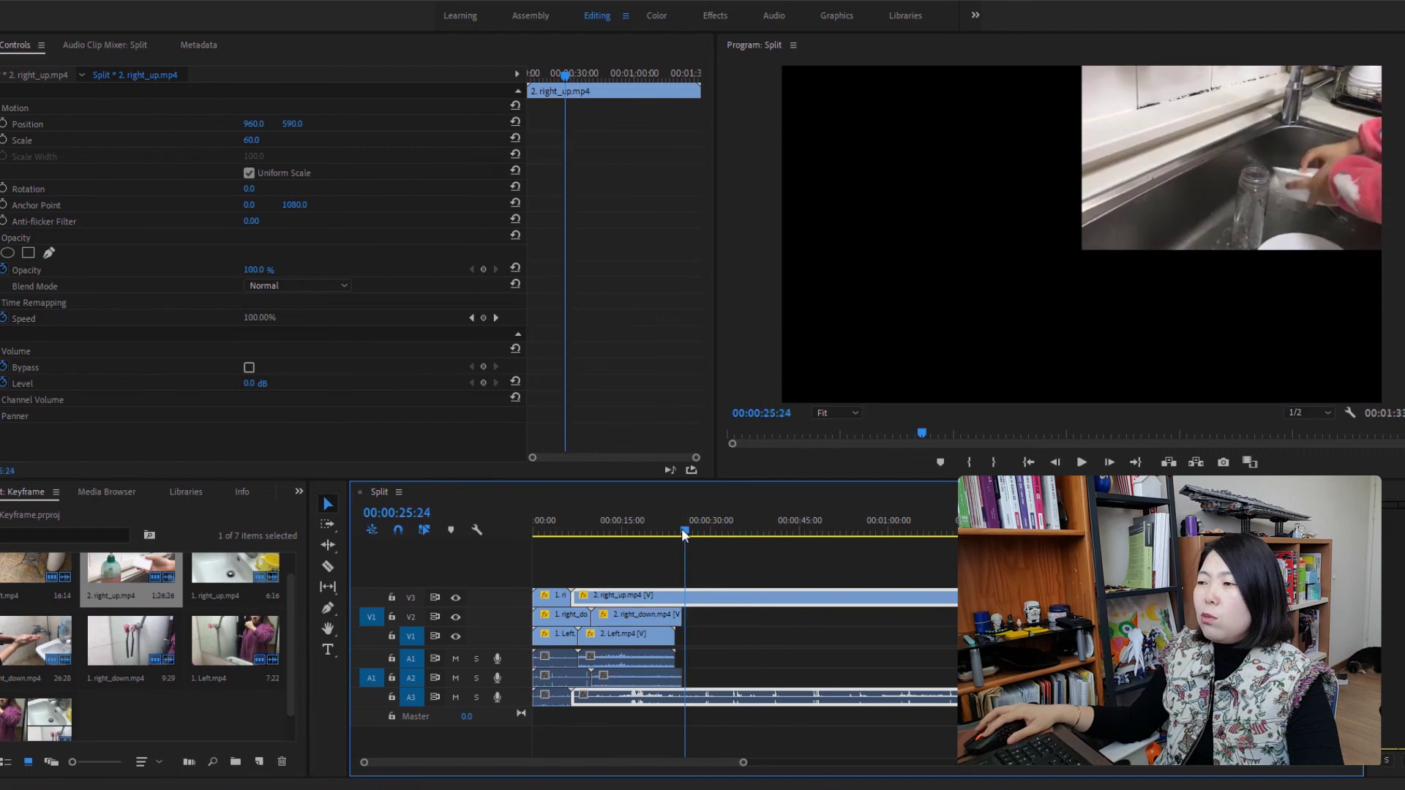
left_click(683, 530)
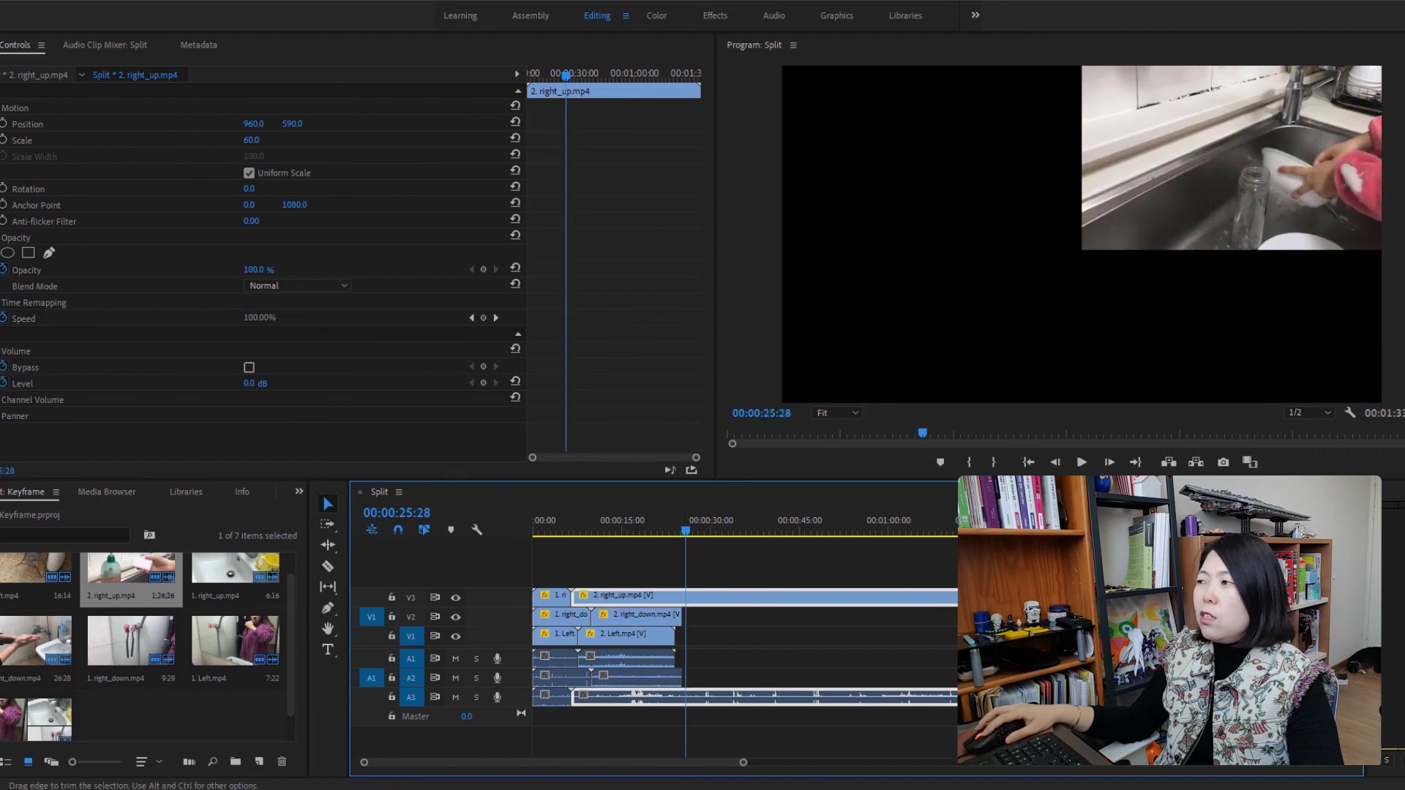
left_click_drag(1025, 595, 684, 595)
- Play back and scrub the last seconds of the sequence to check how the three second-set clips end
left_click(667, 532)
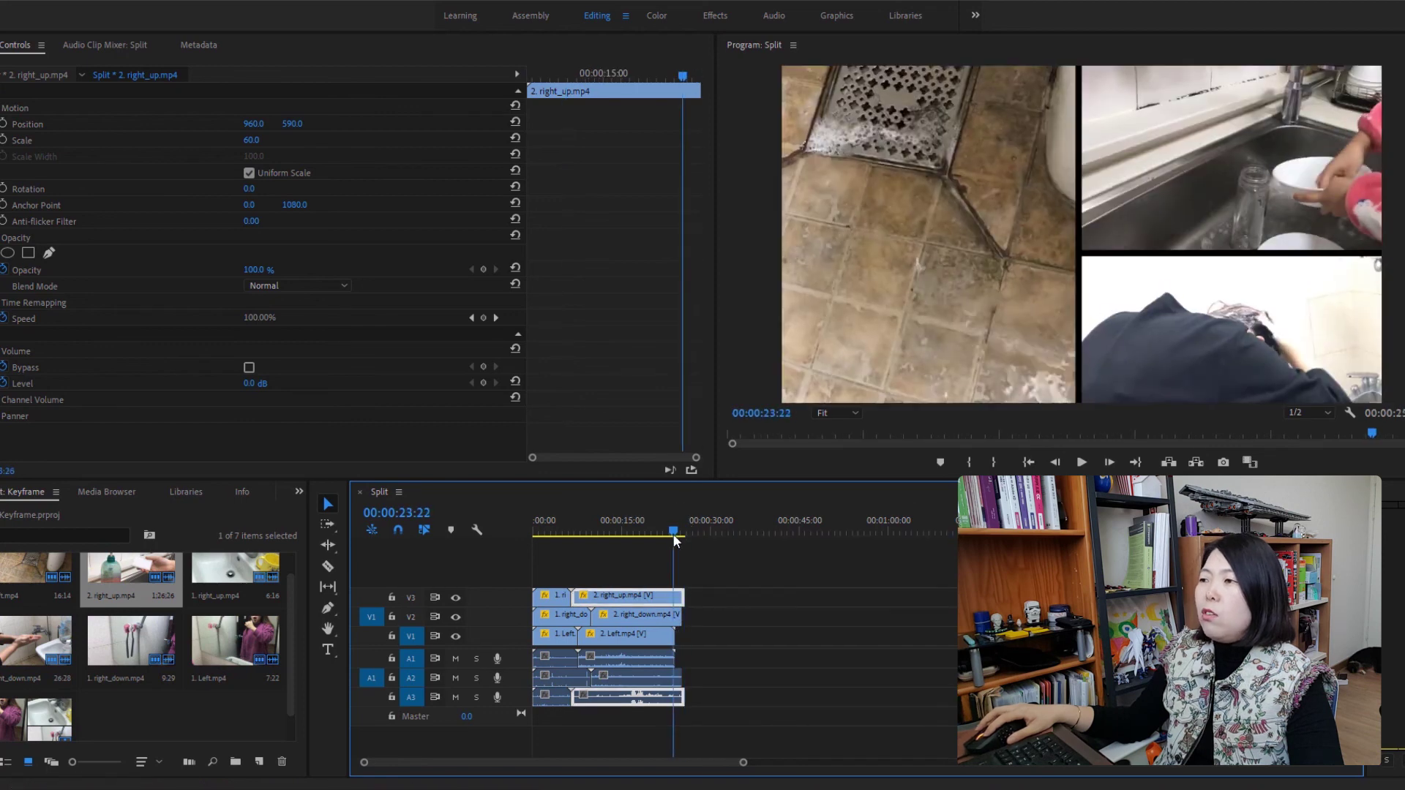
key("space")
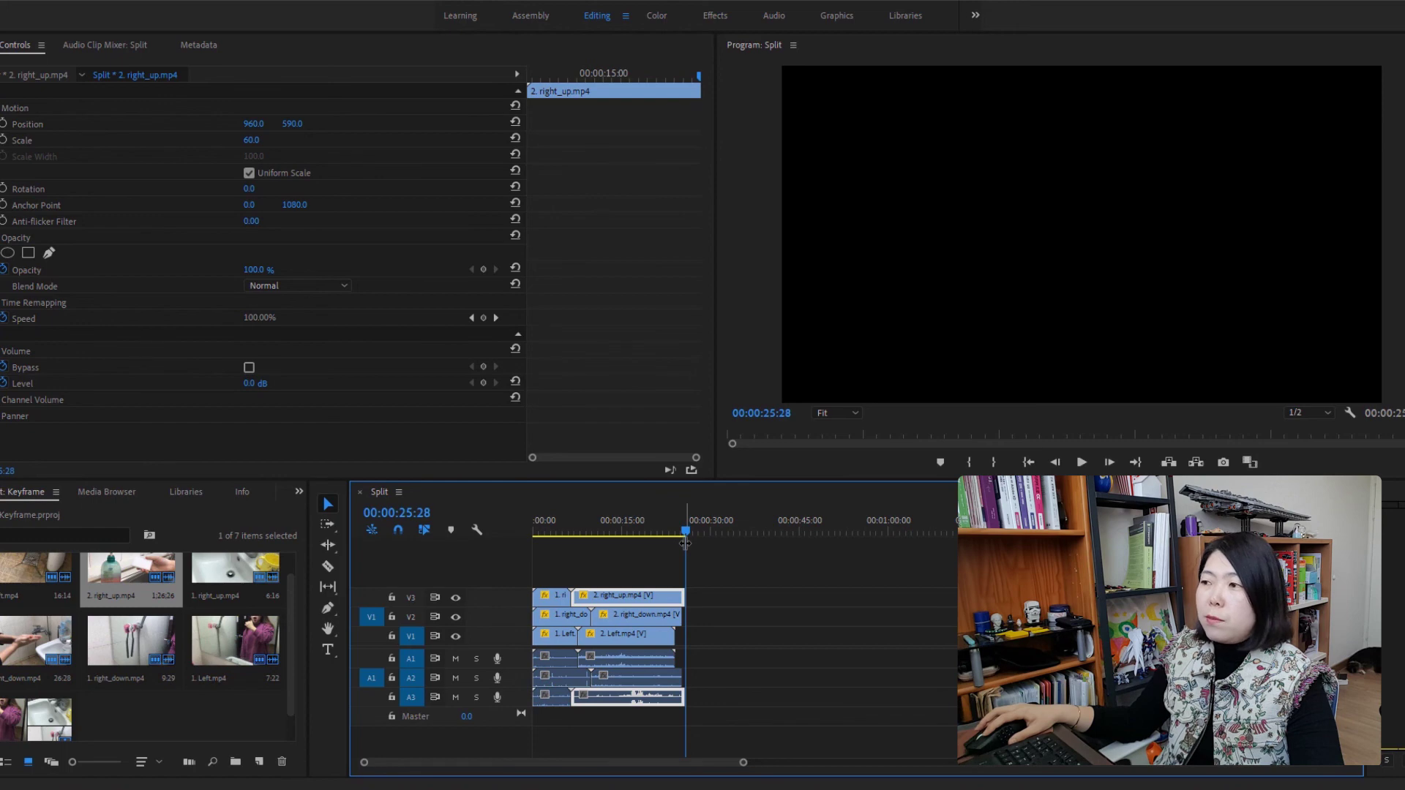
left_click_drag(685, 542, 679, 535)
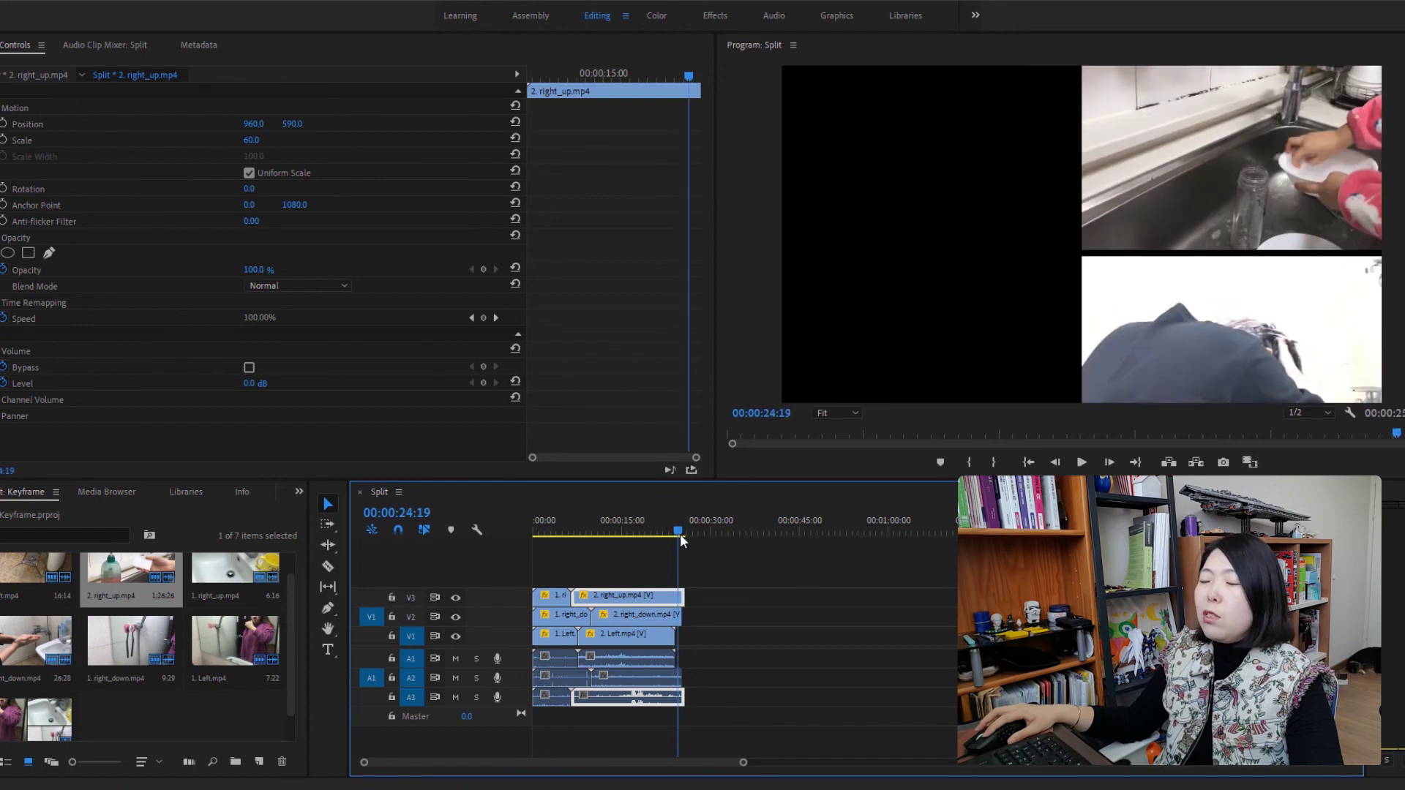